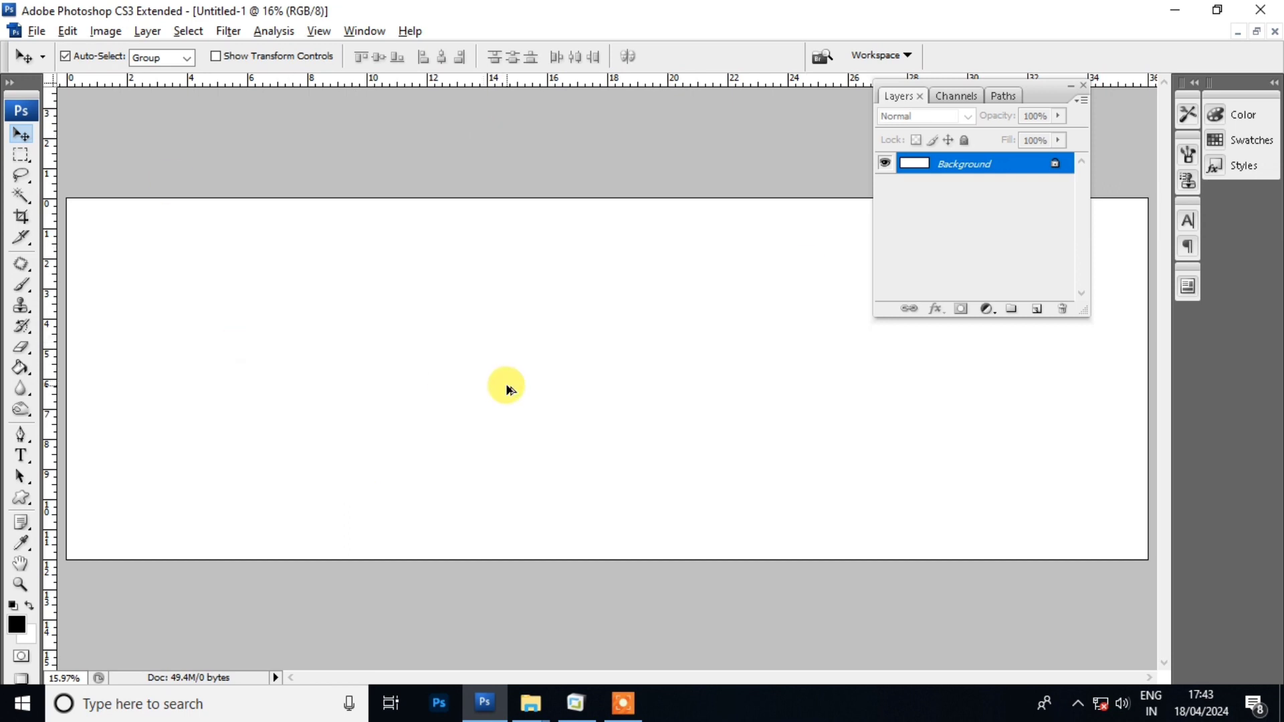
Open Image Size, untick Constrain Proportions, and close it with the size unchanged.
key(ctrl+alt+i)
click(470, 385)
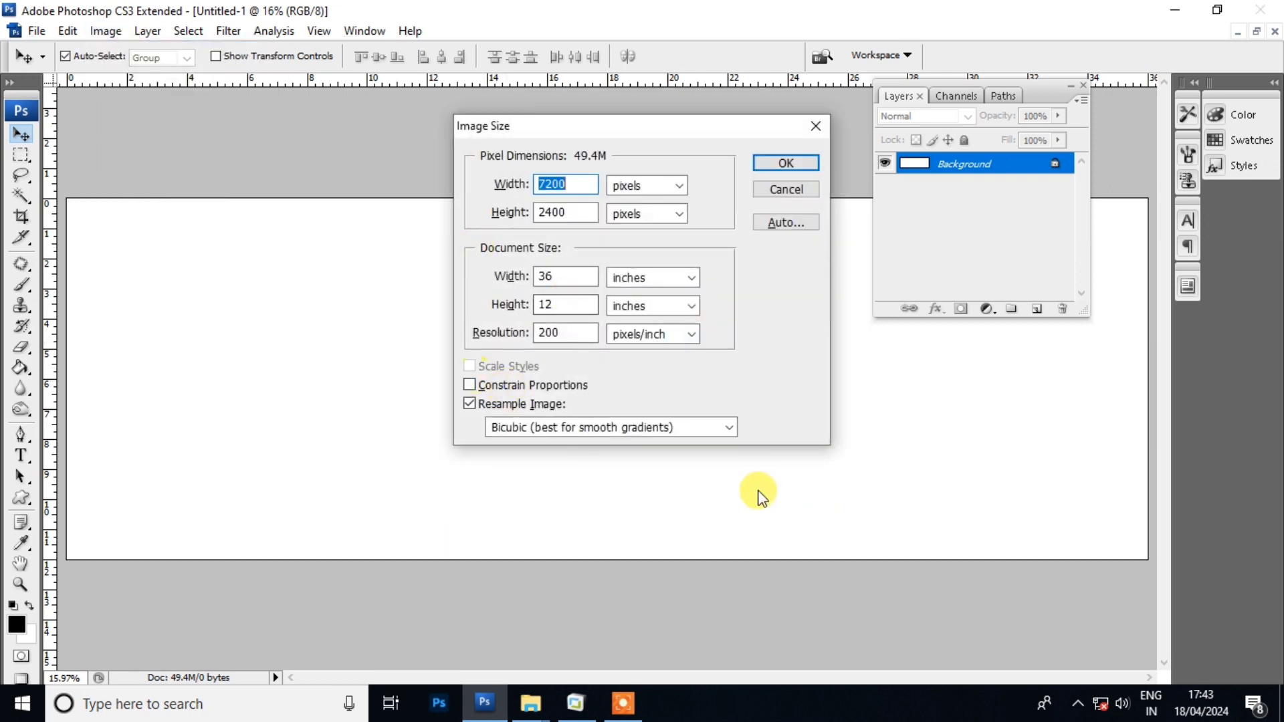
click(786, 164)
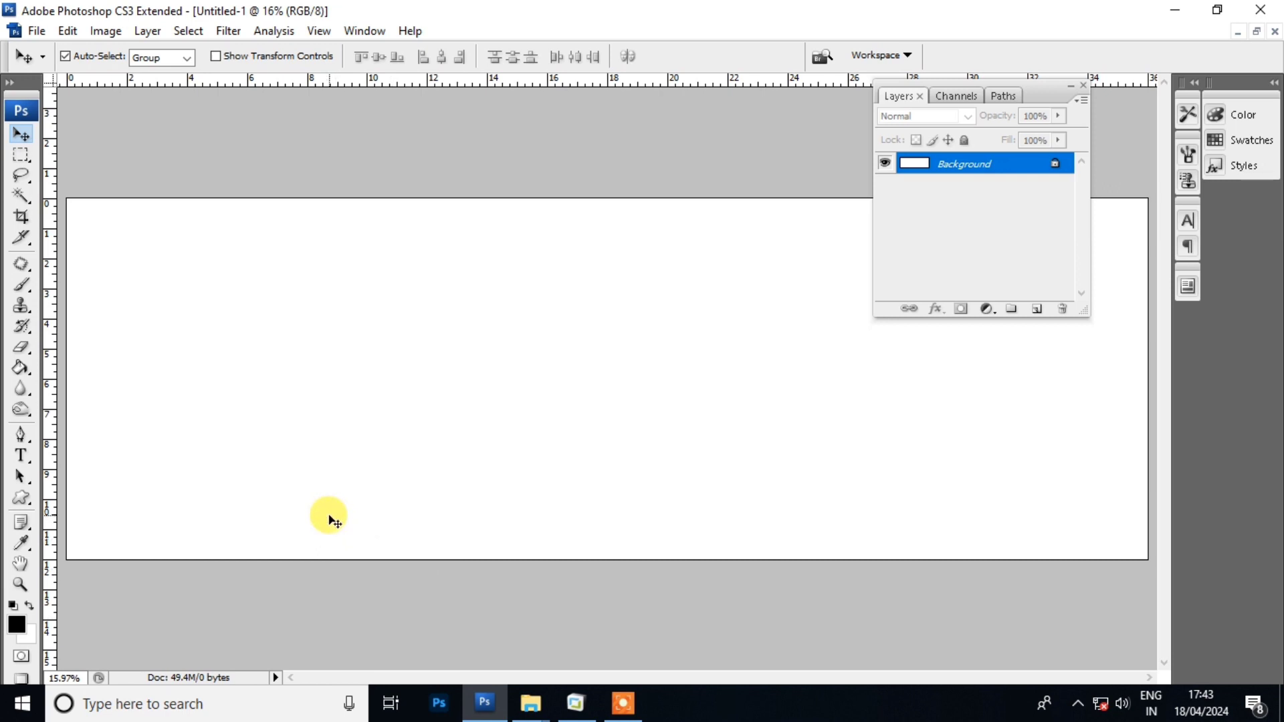
Switch to the Custom Shape Tool and choose the filled circle shape.
key(w)
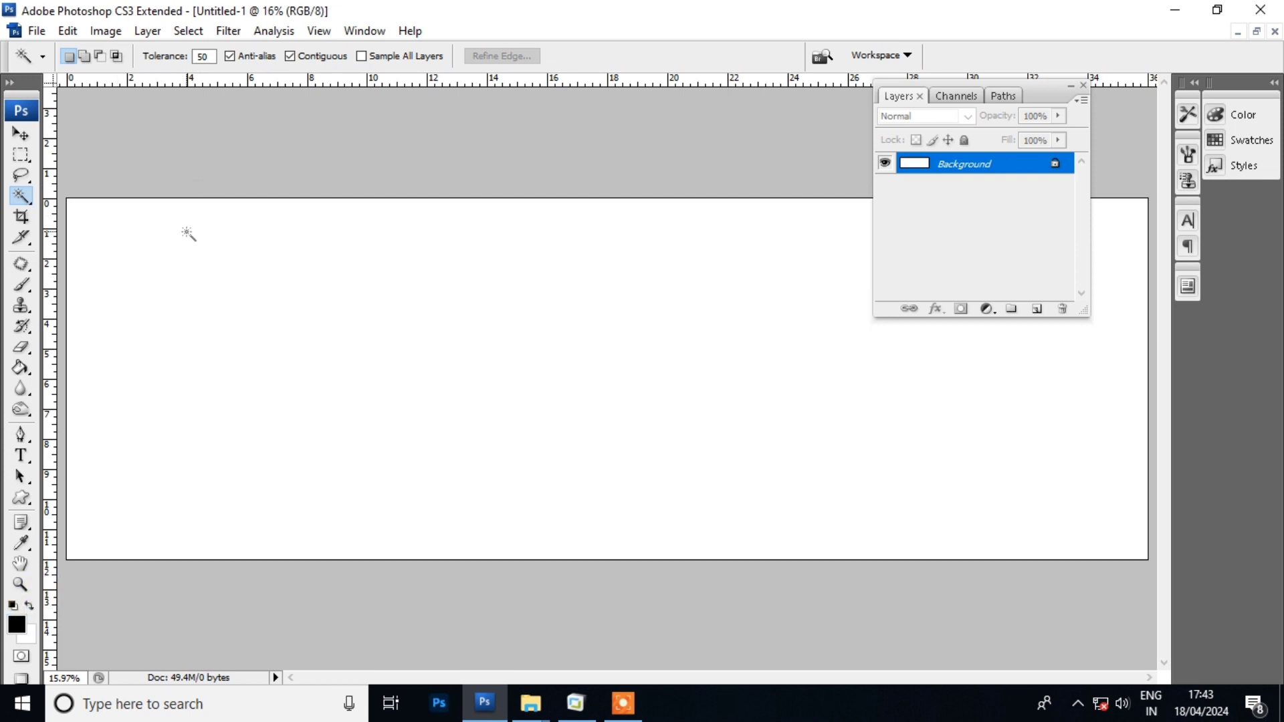
key(u)
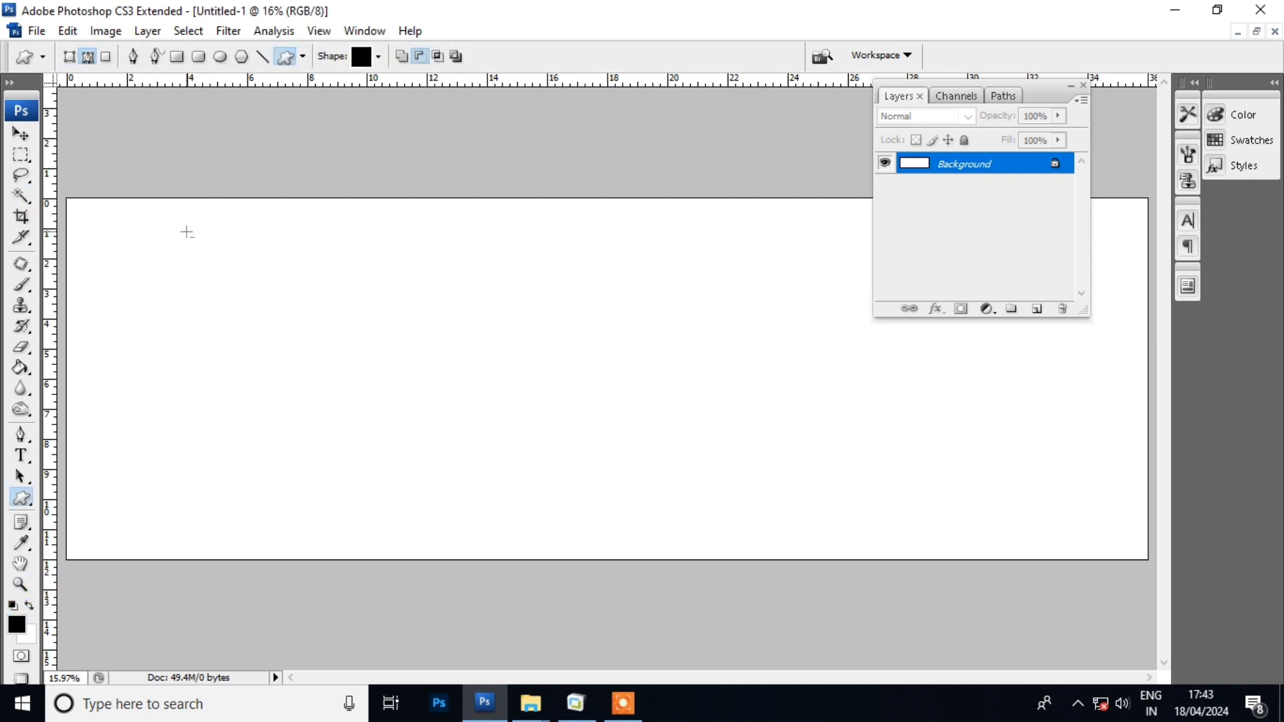
click(22, 497)
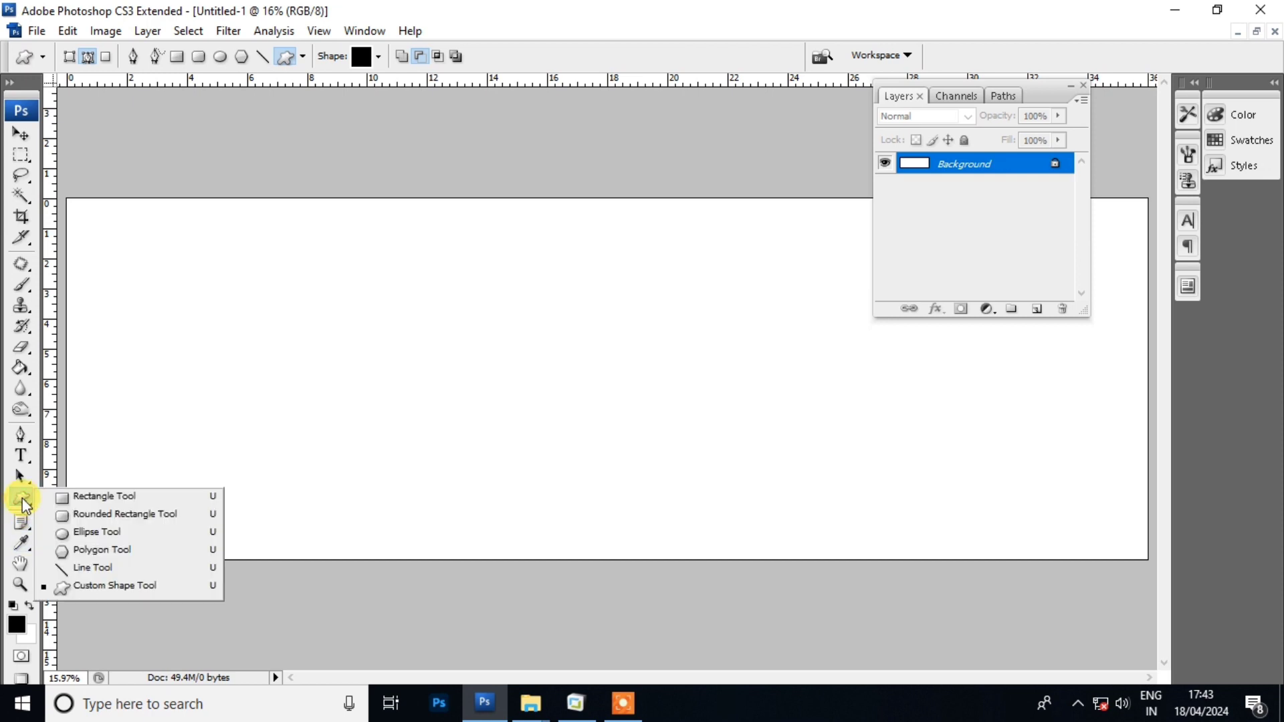
click(114, 587)
click(376, 59)
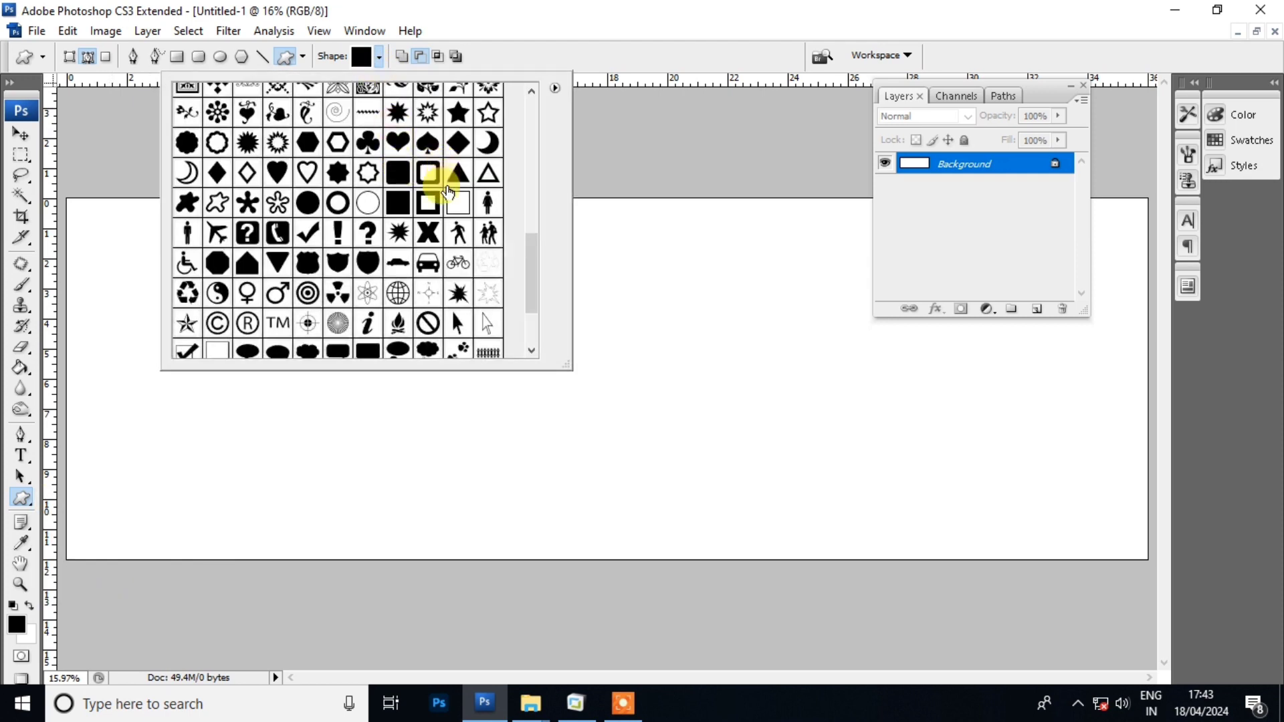
double_click(307, 203)
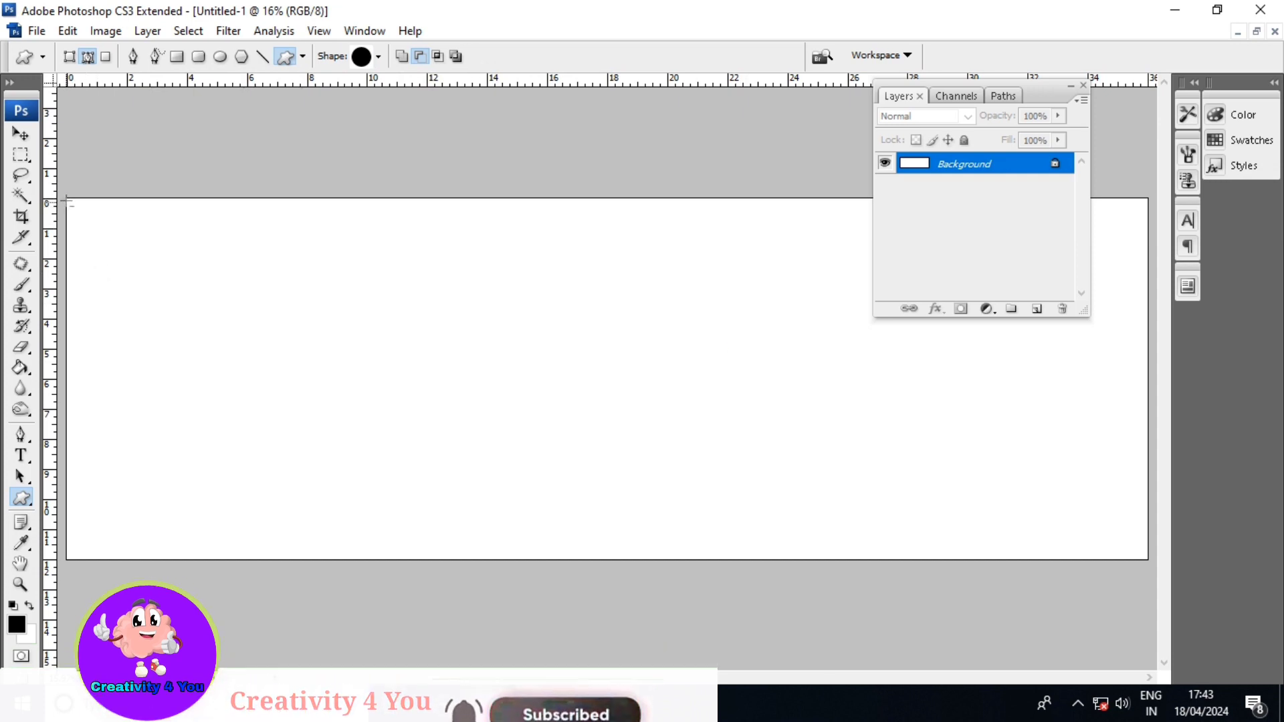
Draw a tall ellipse on the left, load it as a selection, and fill it black on new Layer 1.
mouse_move(67, 199)
mouse_down()
mouse_move(254, 552)
mouse_move(355, 550)
mouse_up()
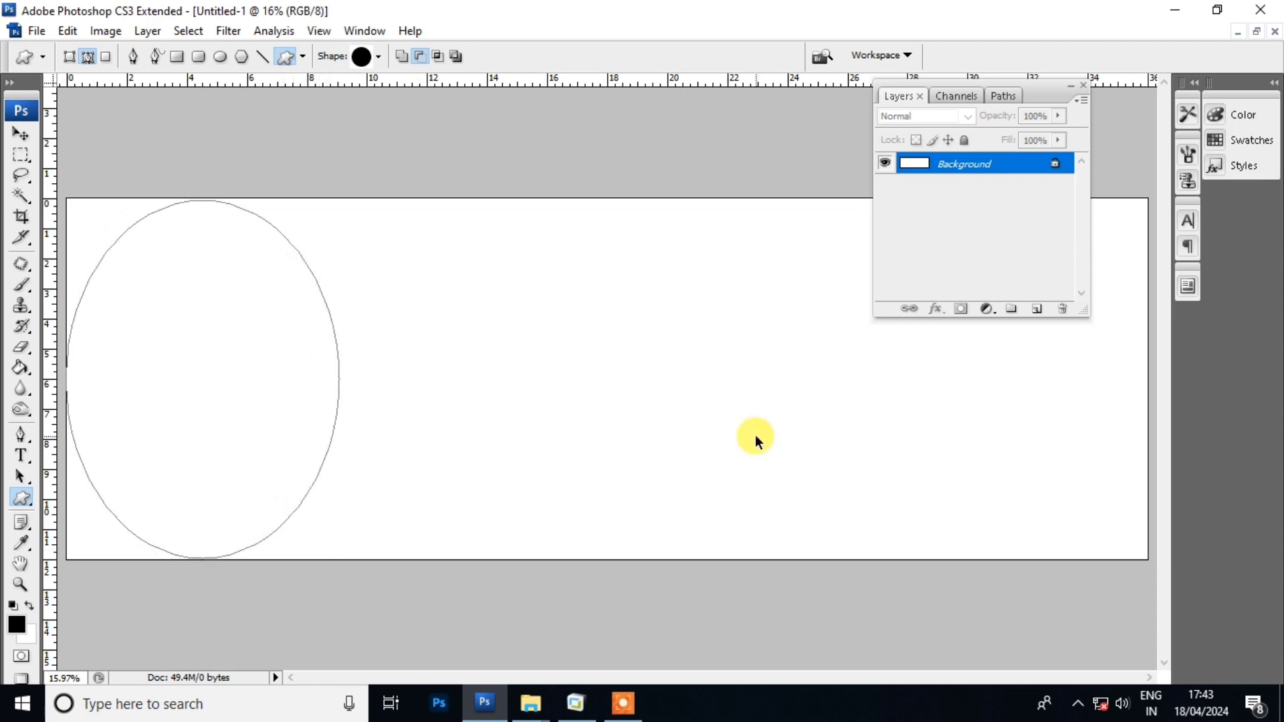
key(ctrl+Return)
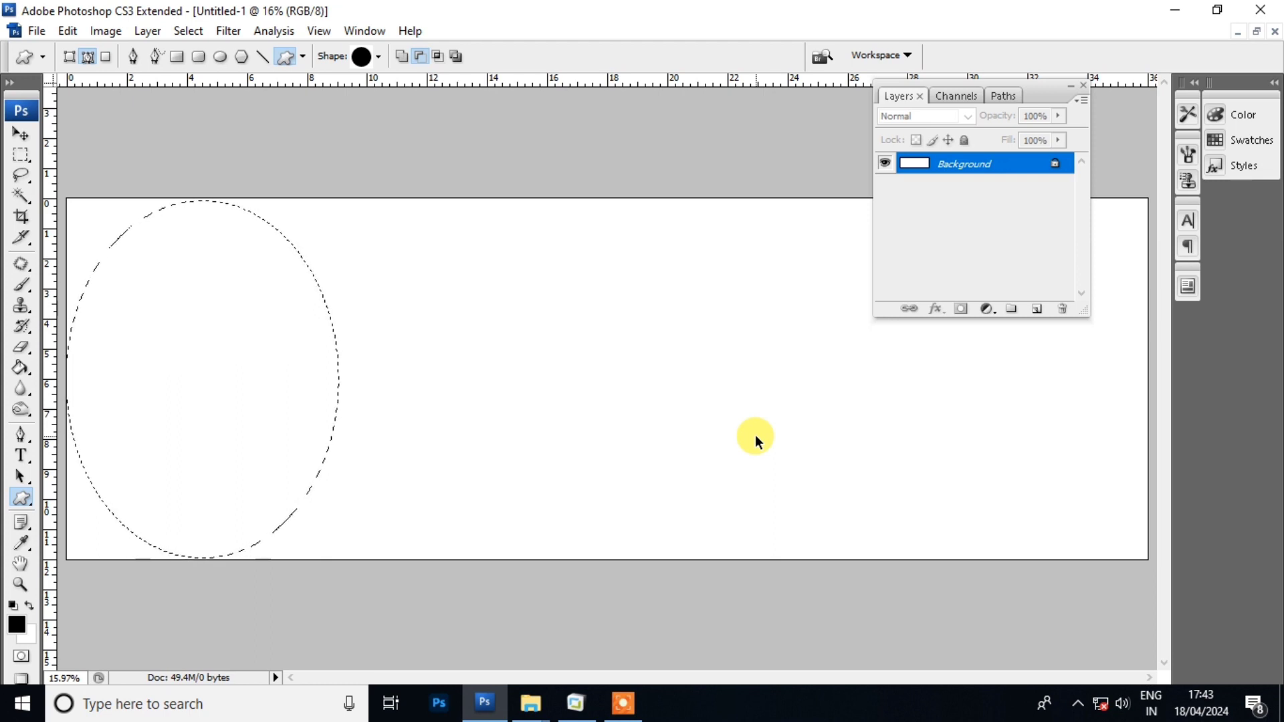
key(ctrl+shift+n)
key(Return)
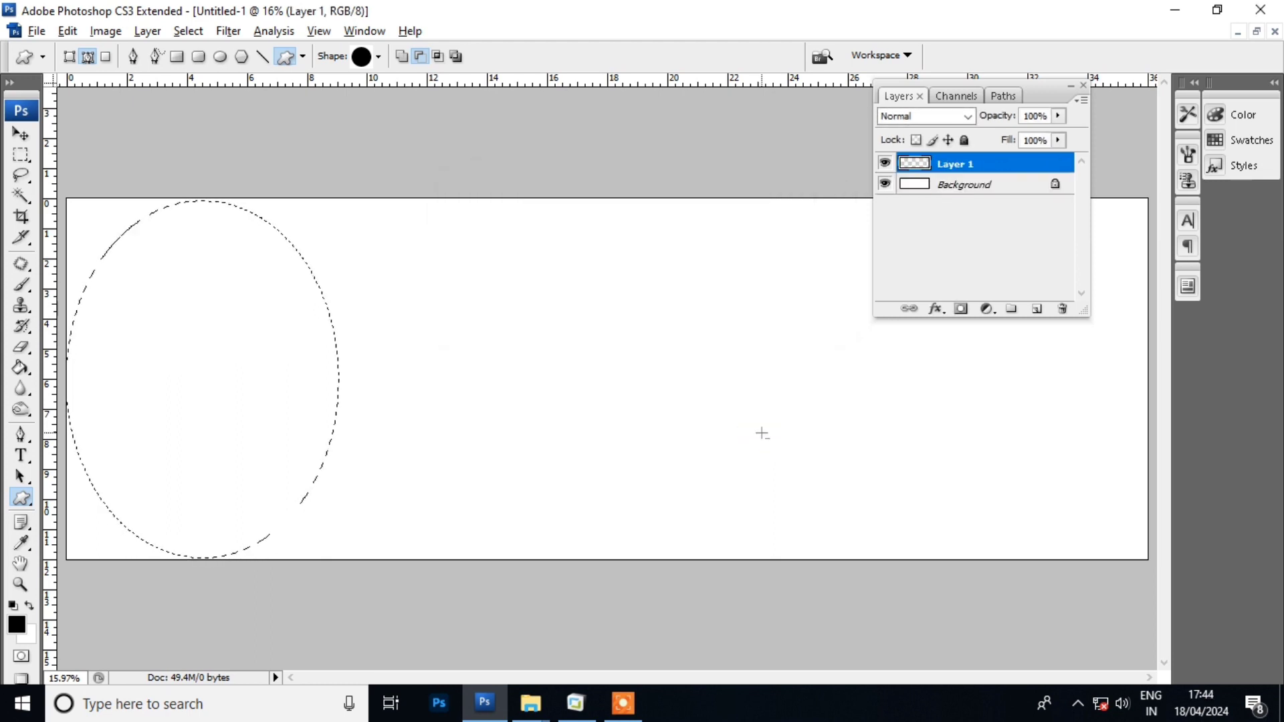
key(alt+BackSpace)
click(304, 367)
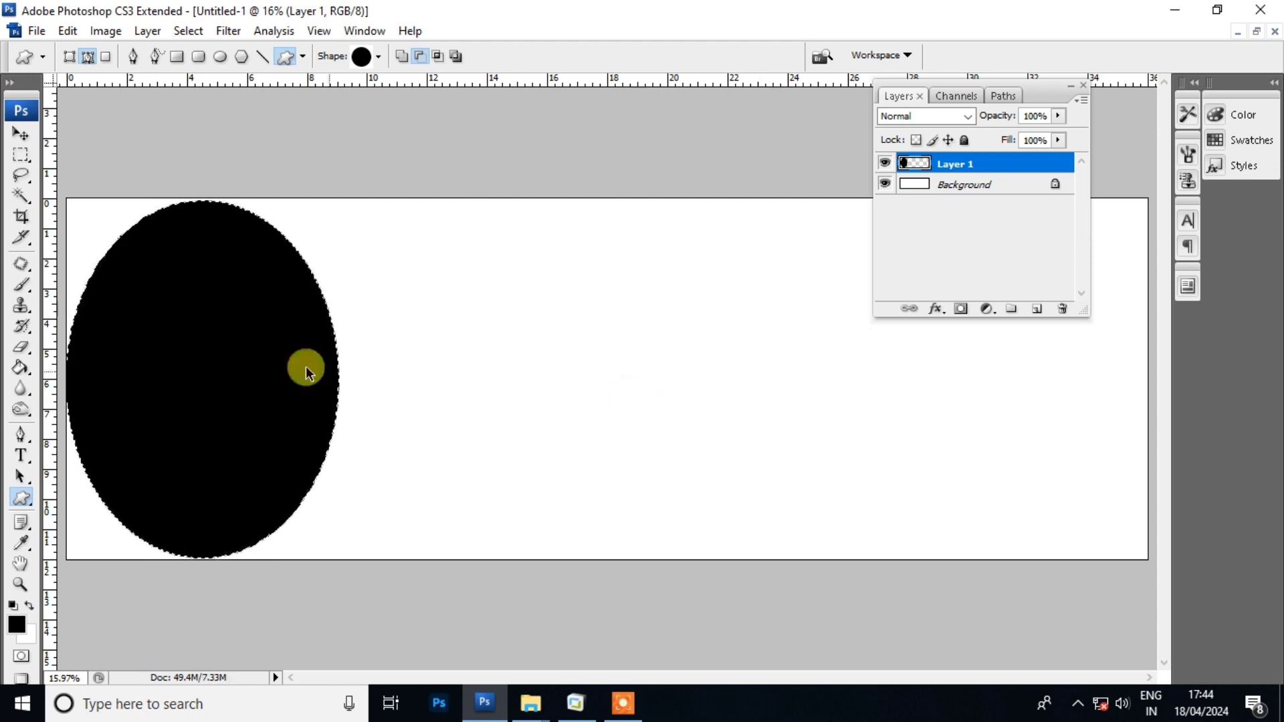
Fill the Background layer with bright blue using the Paint Bucket.
key(v)
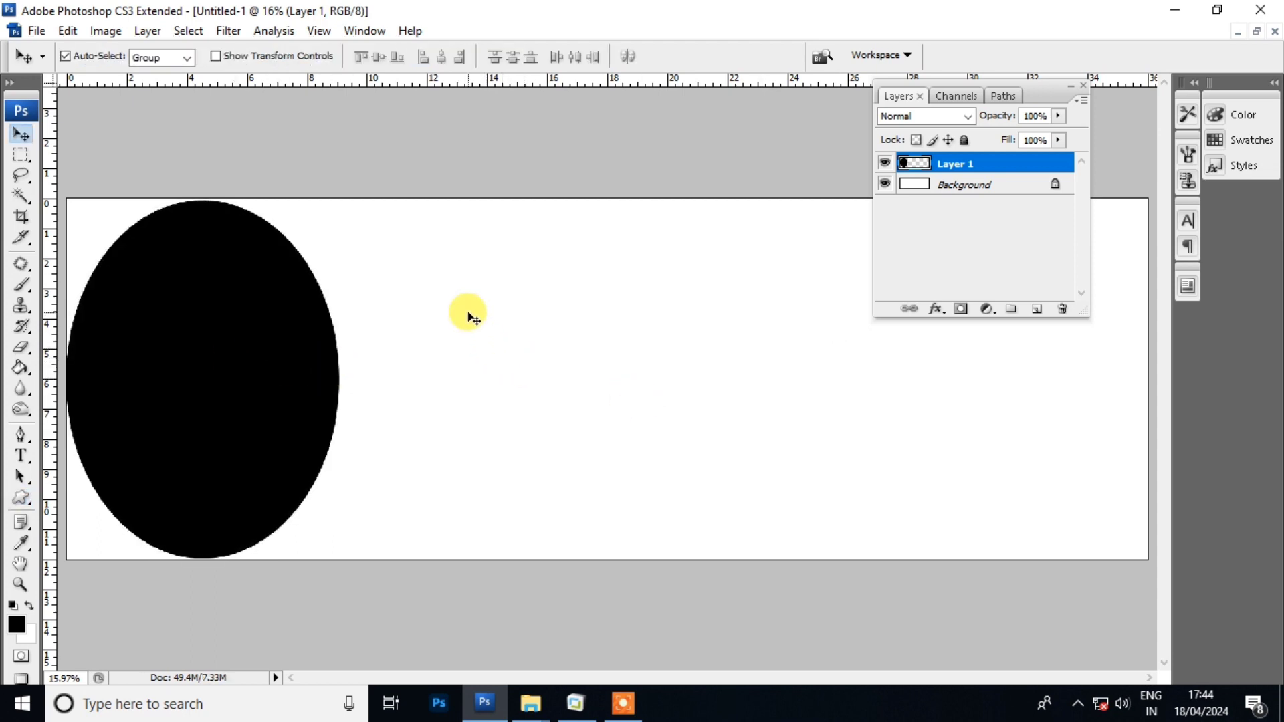
right_click(468, 315)
click(501, 330)
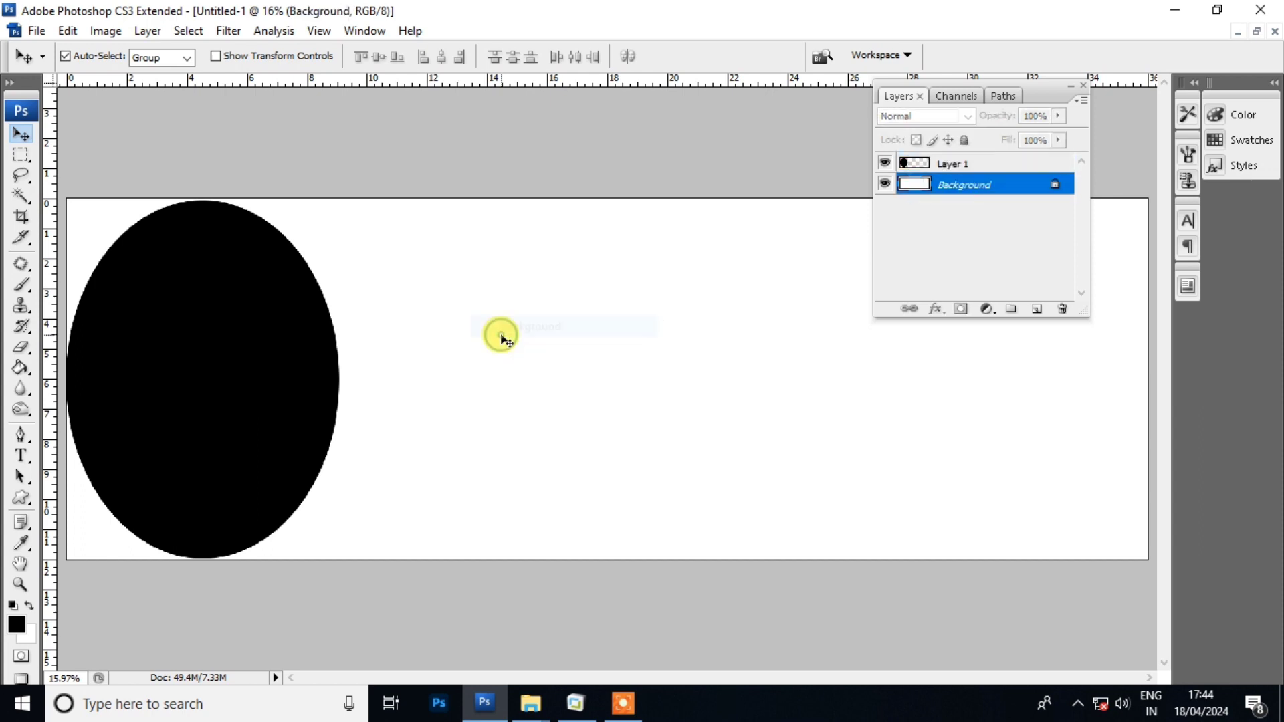
click(18, 626)
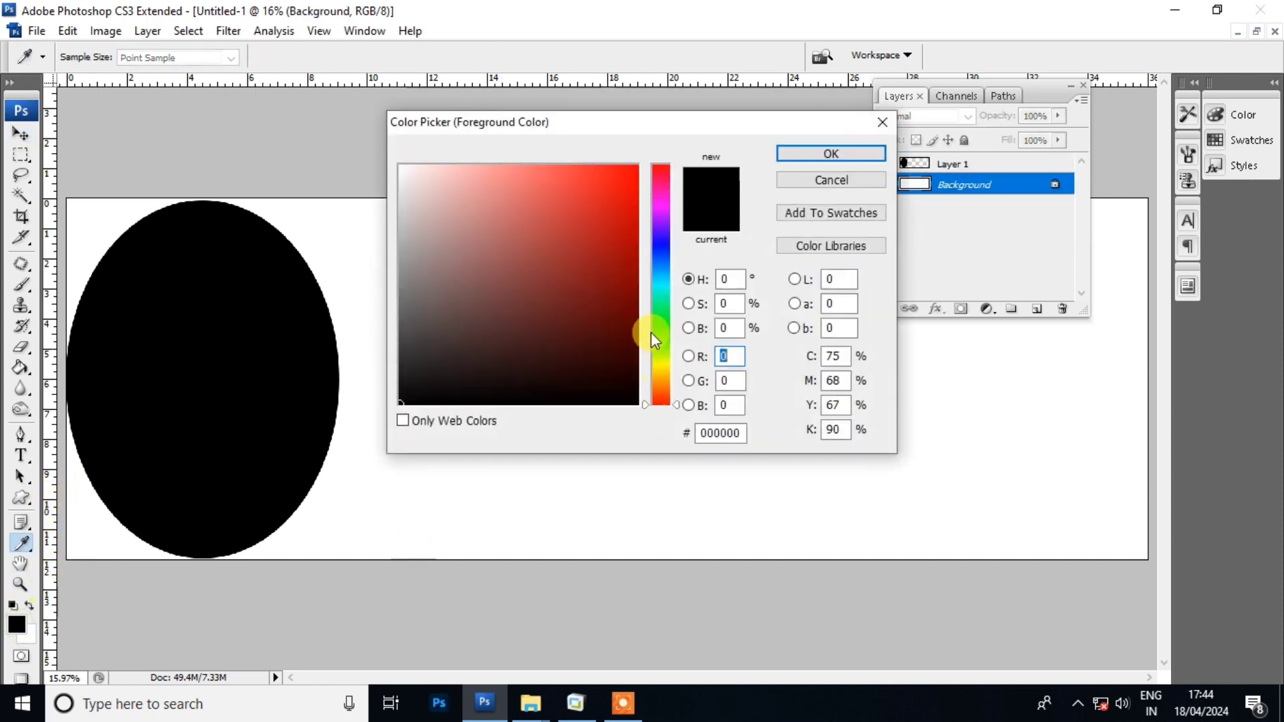
click(658, 240)
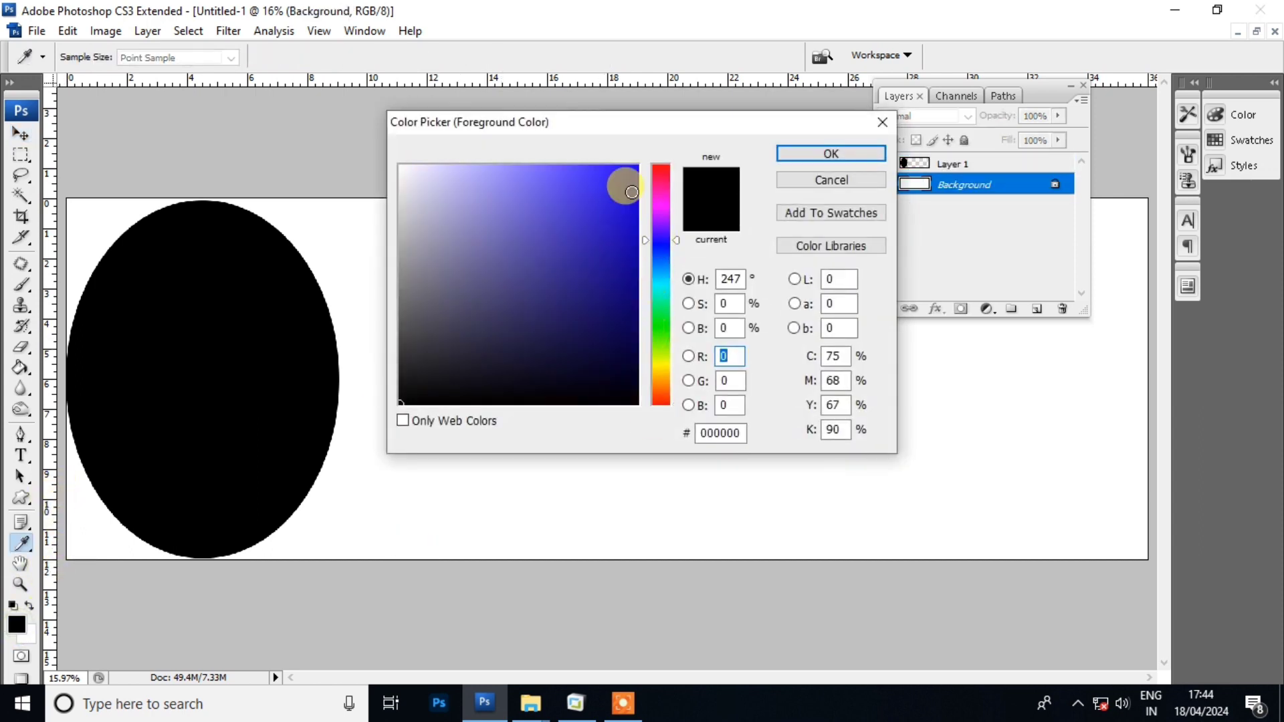
click(632, 192)
click(828, 153)
key(g)
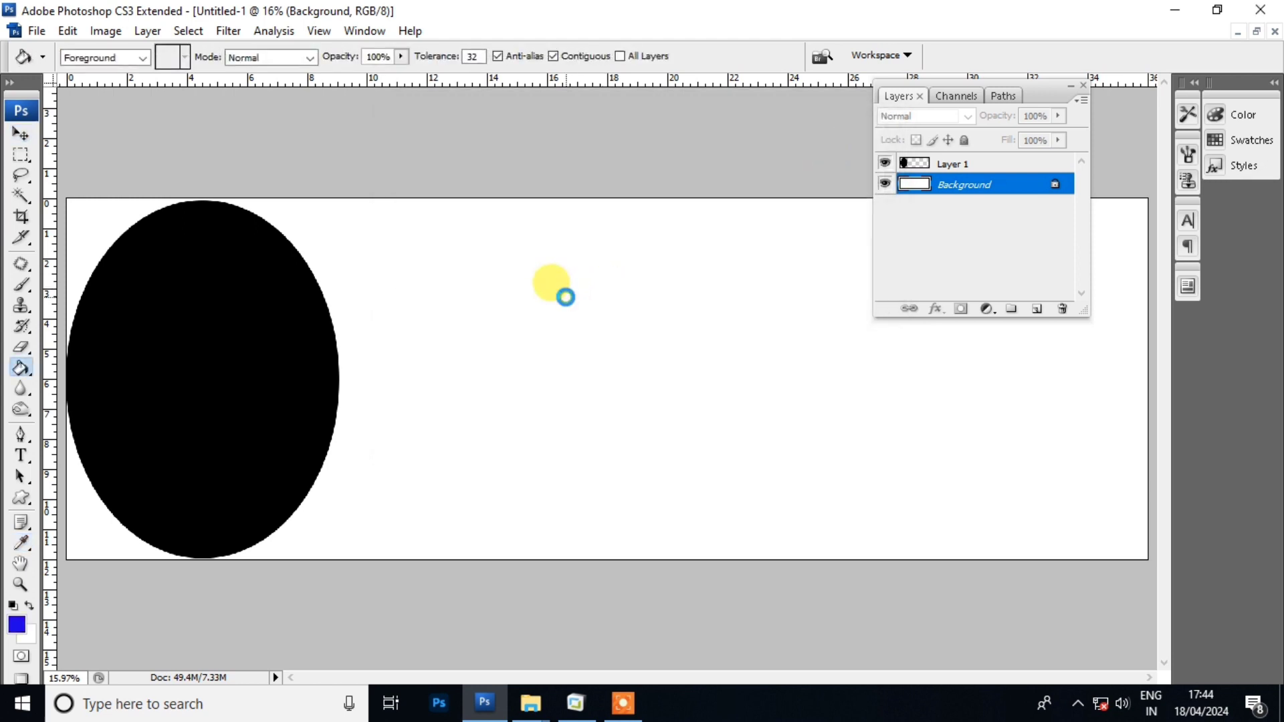
click(560, 289)
Transform the Layer 1 ellipse, shifting it left and stretching it about 121% by 120%.
key(v)
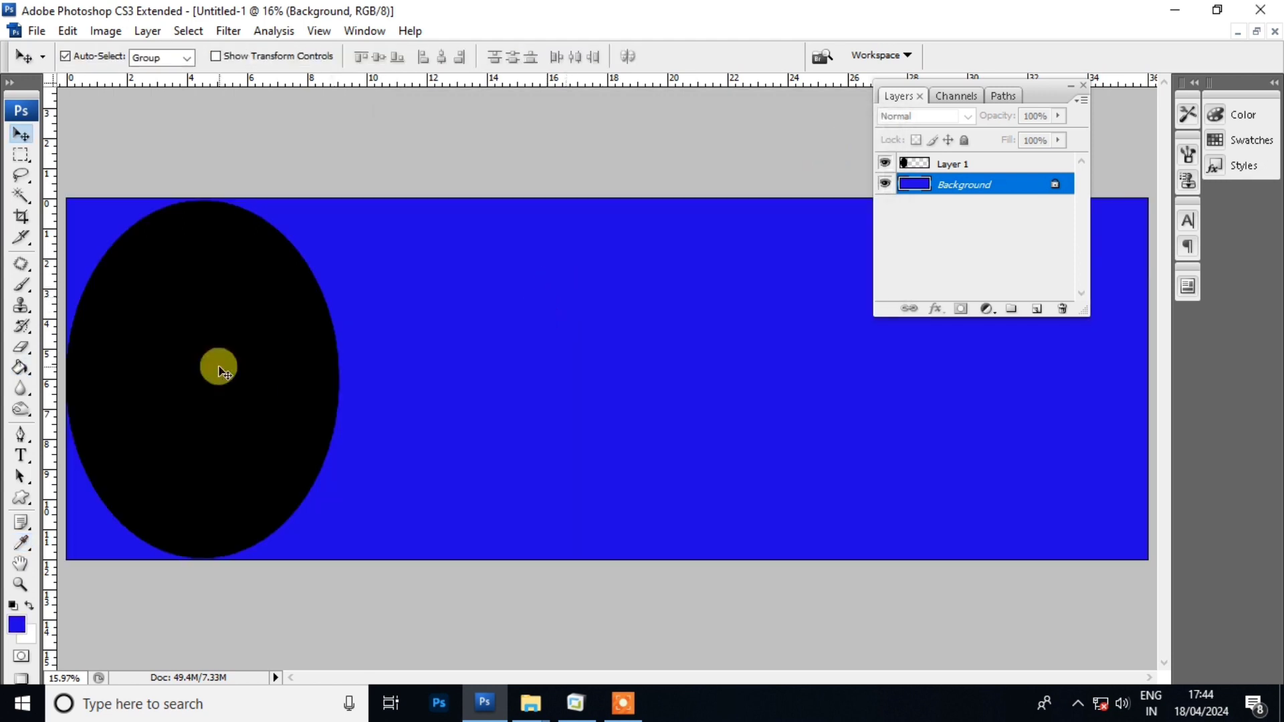
click(219, 367)
key(ctrl+t)
drag(275, 386, 343, 374)
drag(178, 199, 178, 164)
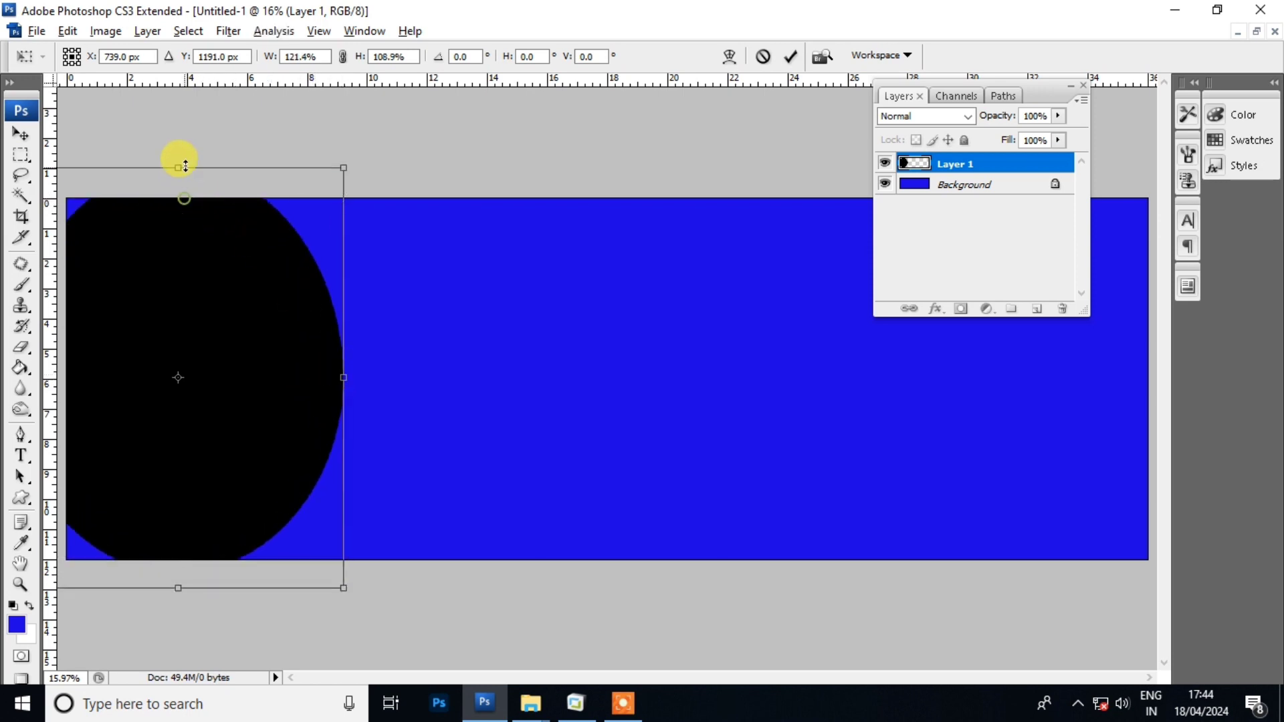
double_click(248, 395)
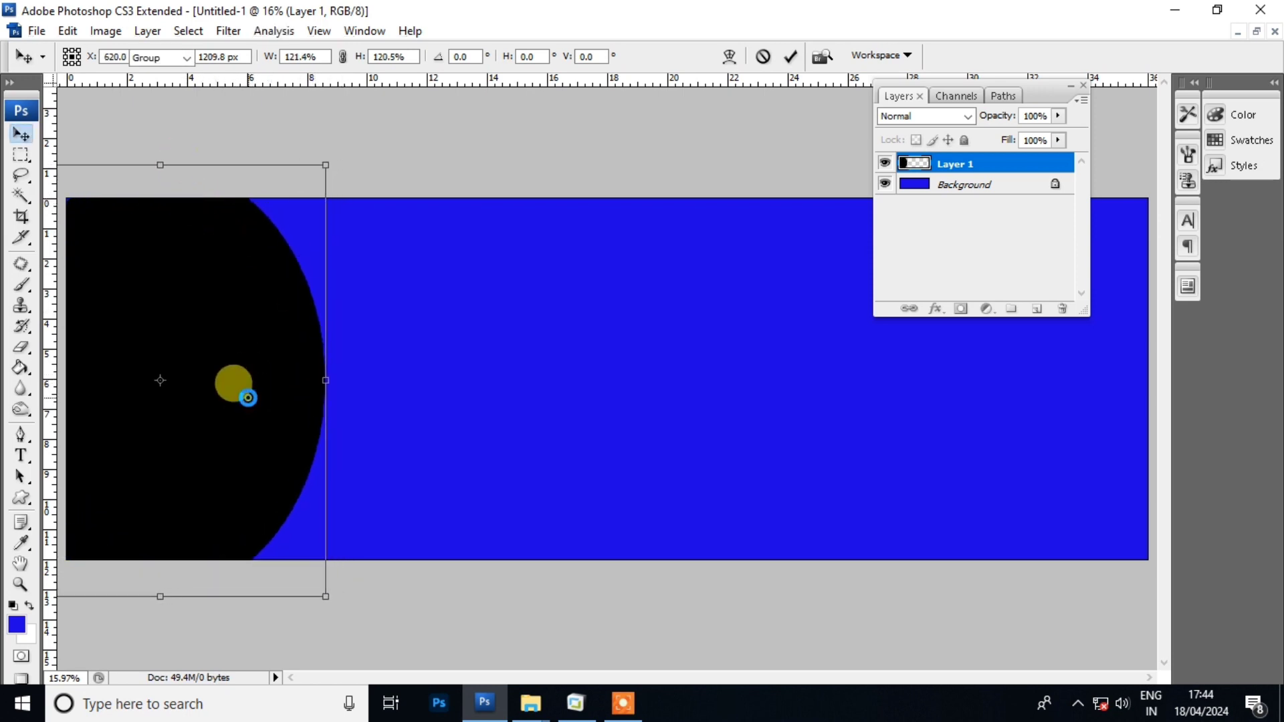
Add a Stroke layer style to Layer 1 and set its colour to white.
double_click(1010, 171)
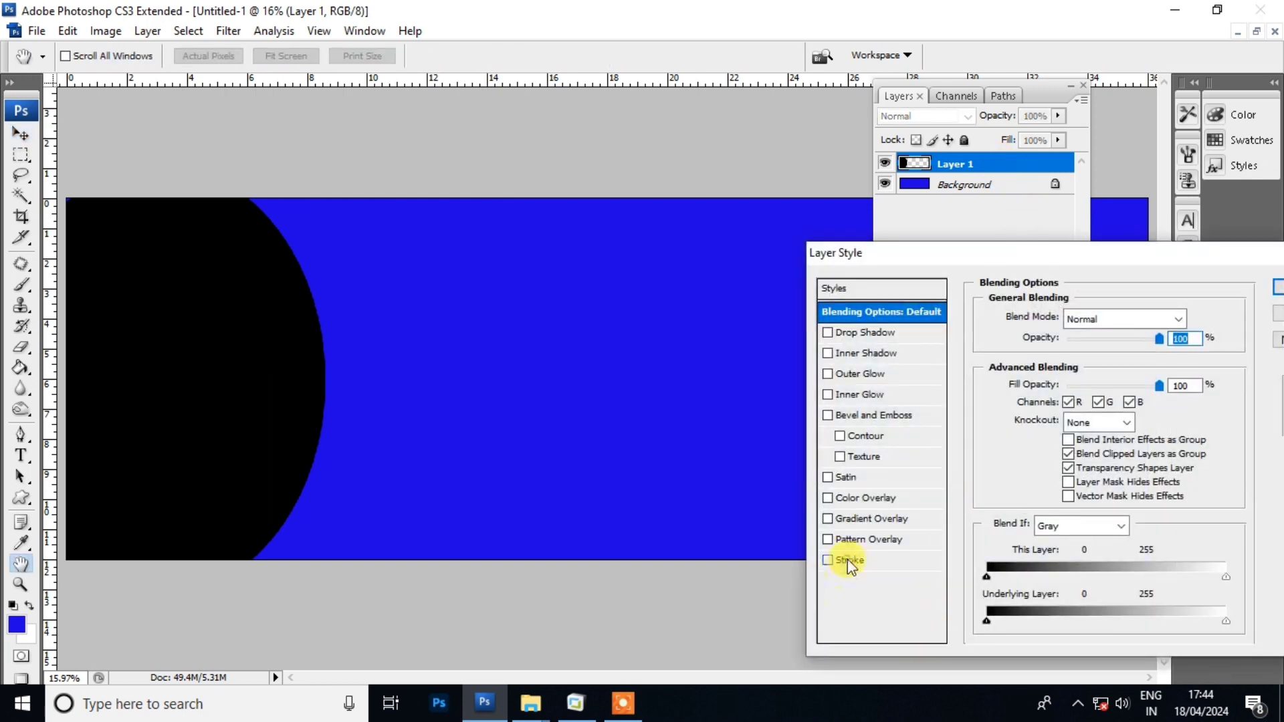
click(848, 559)
click(1026, 437)
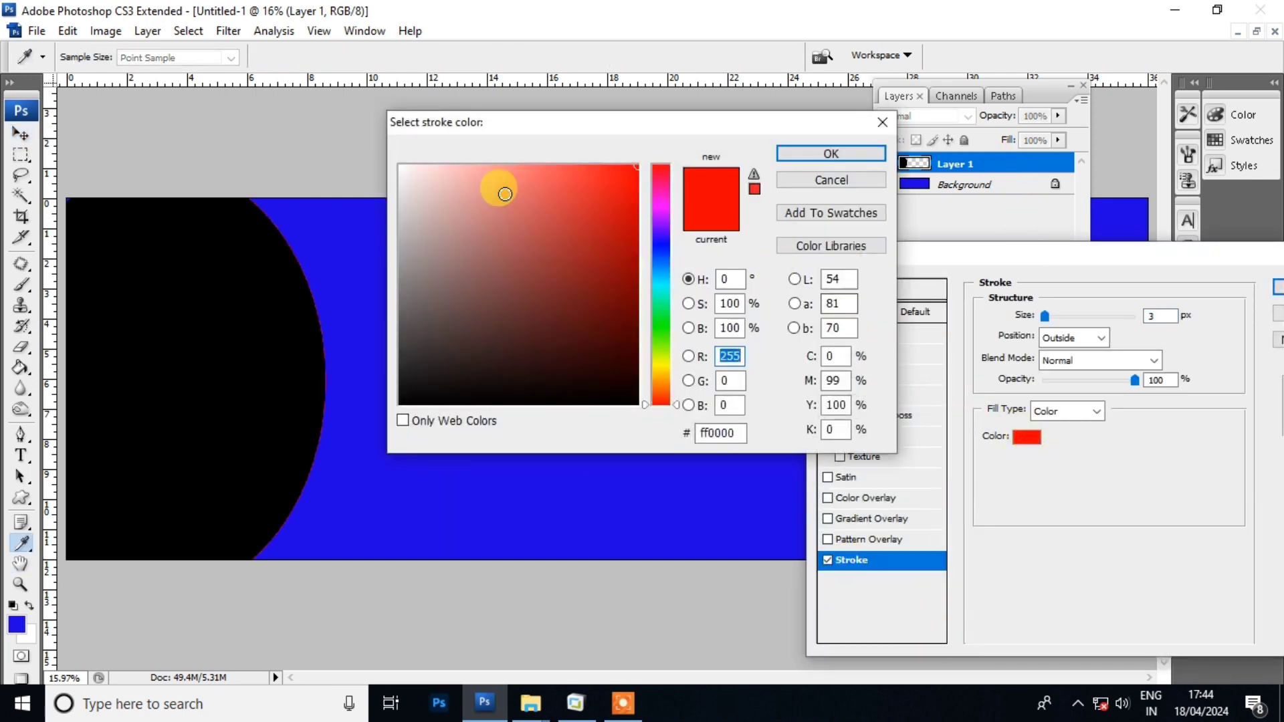
drag(436, 186, 397, 161)
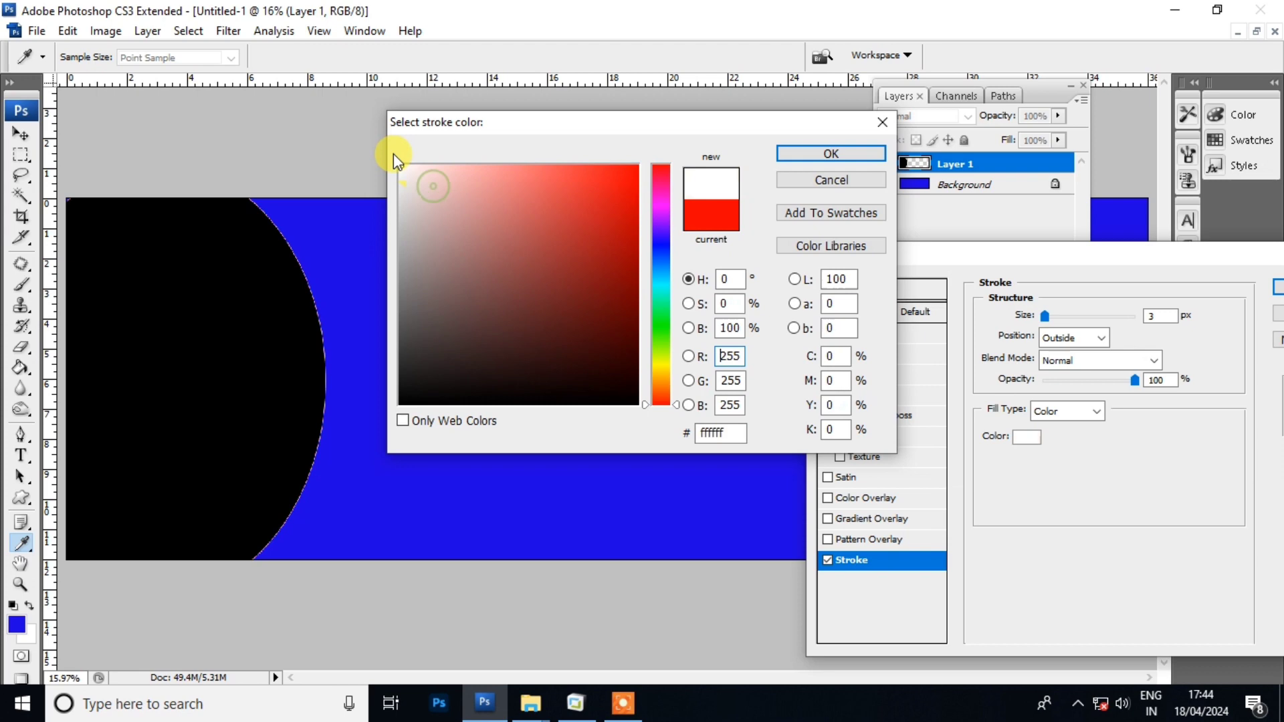
click(829, 154)
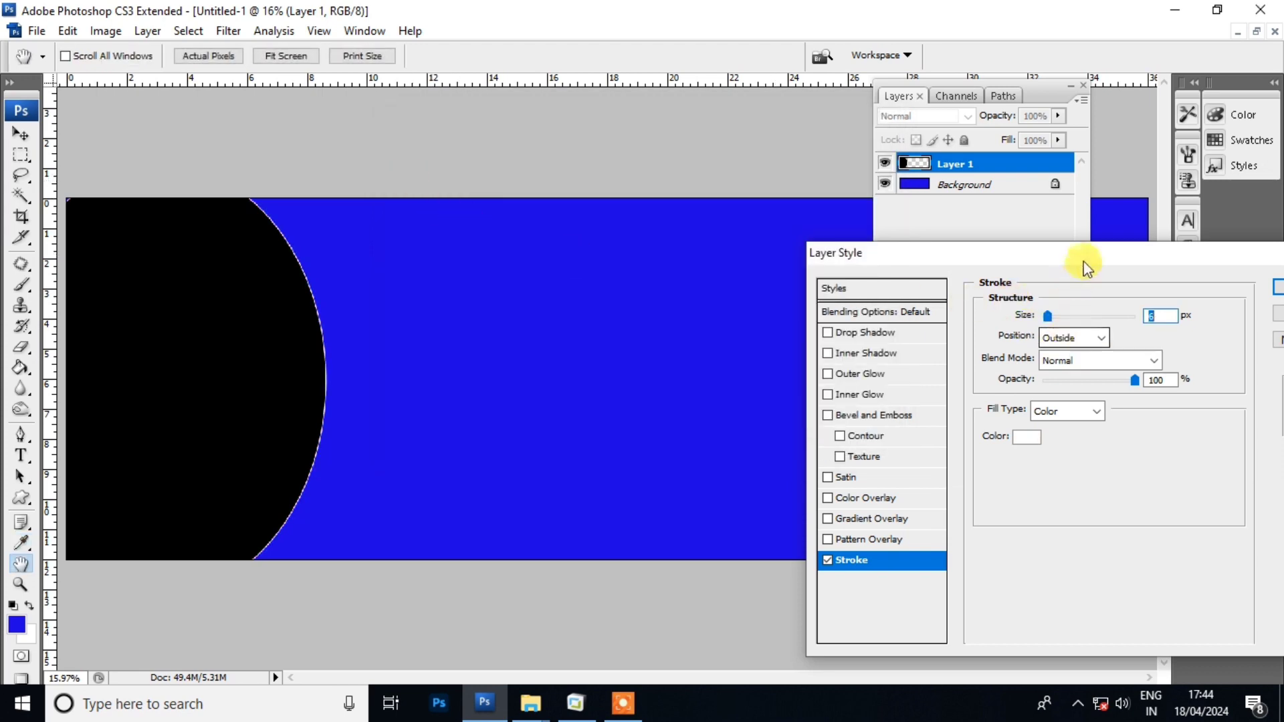
Set the white stroke to 29 px with Center position, apply it, and deselect.
drag(1088, 253, 790, 249)
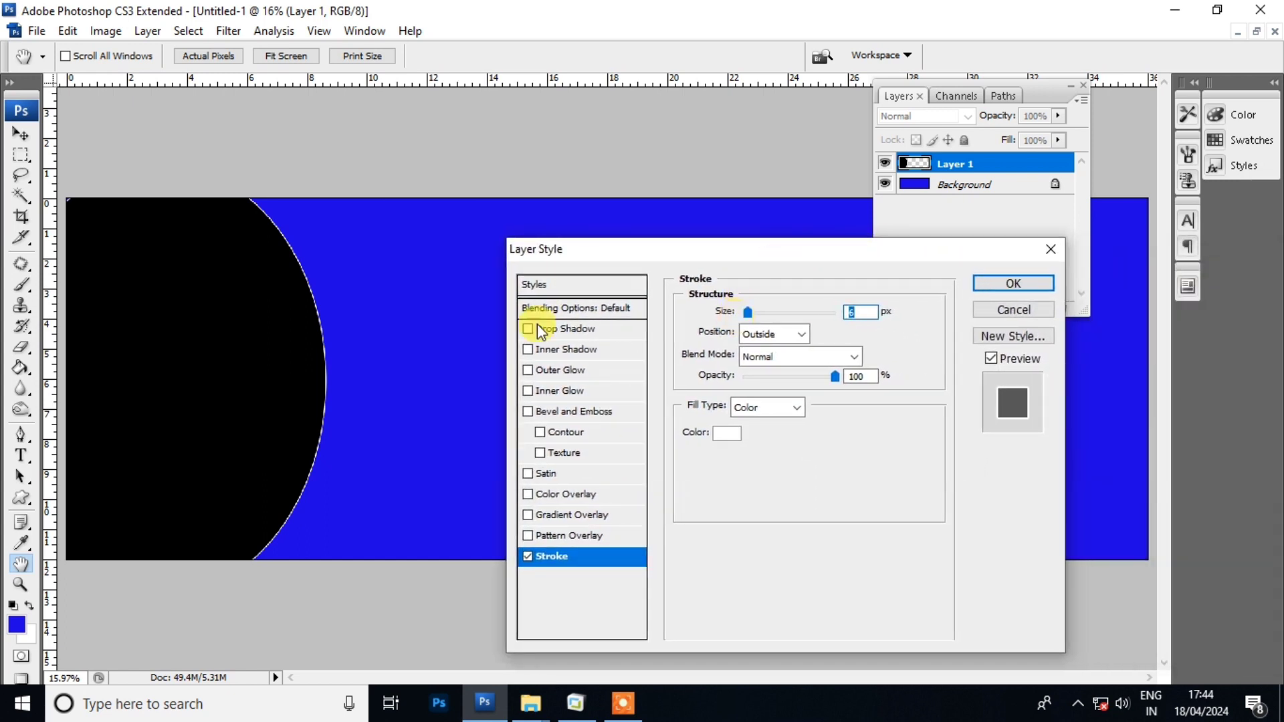
click(753, 314)
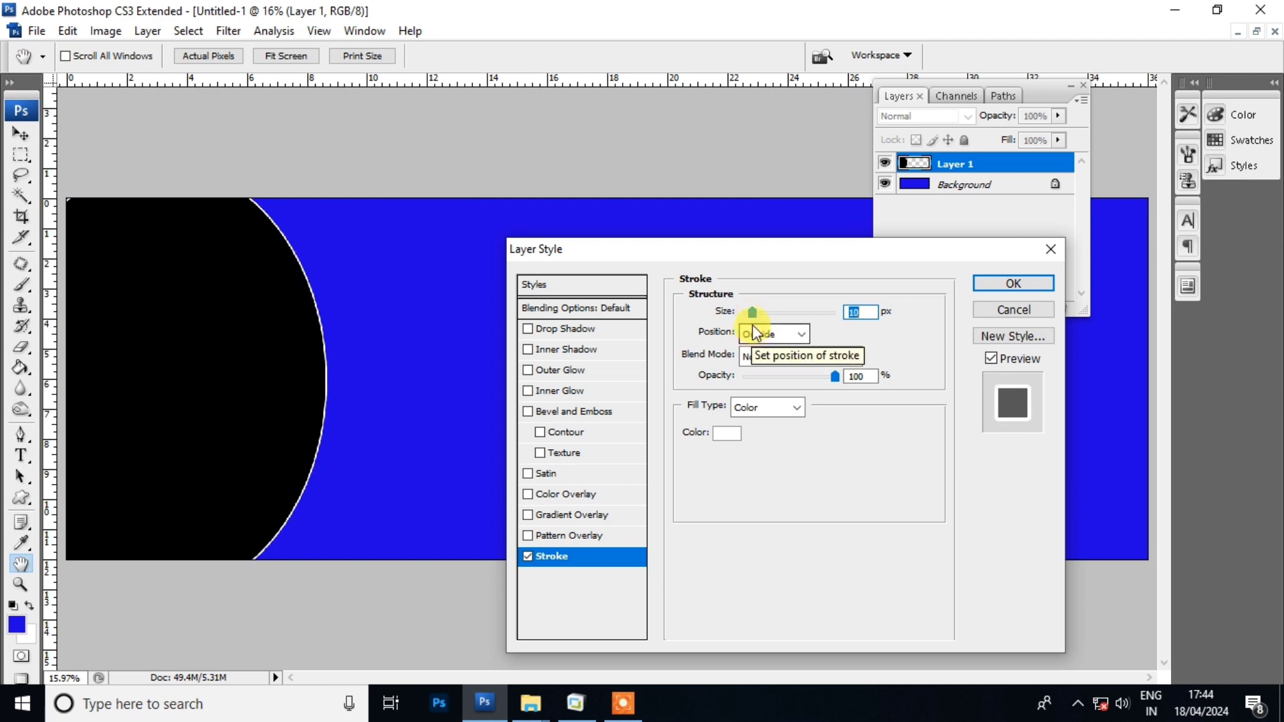
click(757, 315)
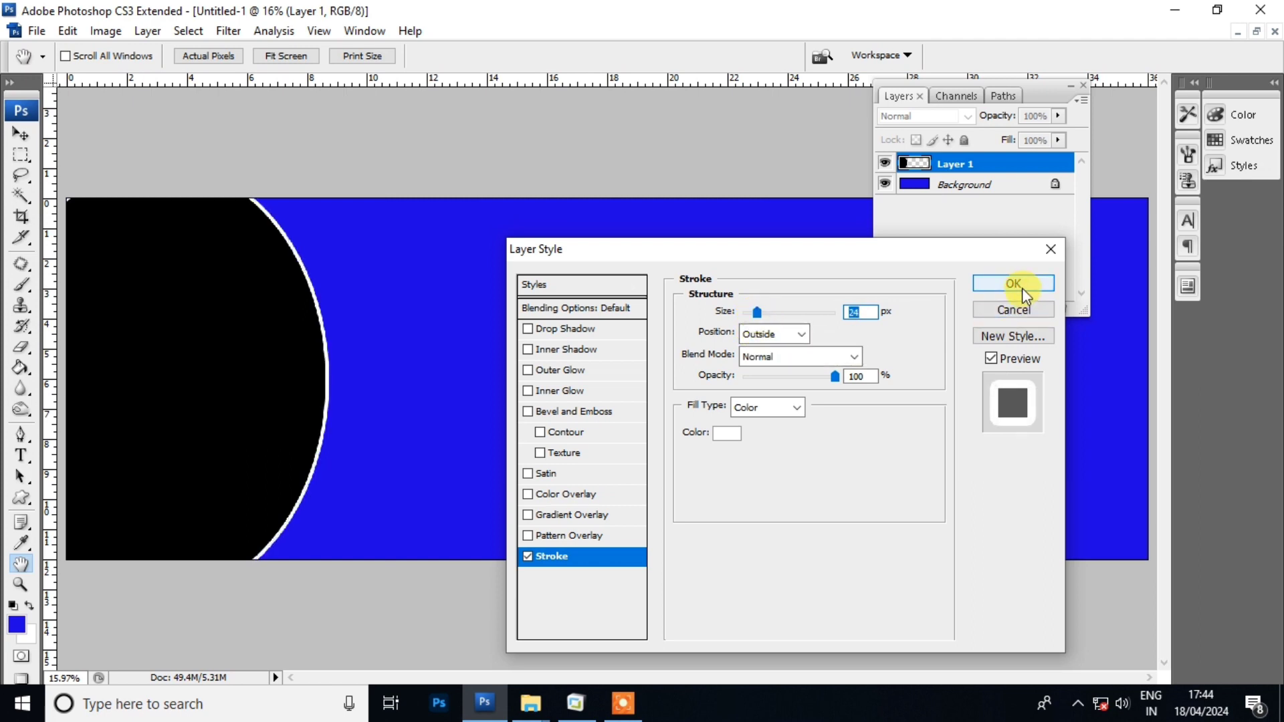
click(768, 334)
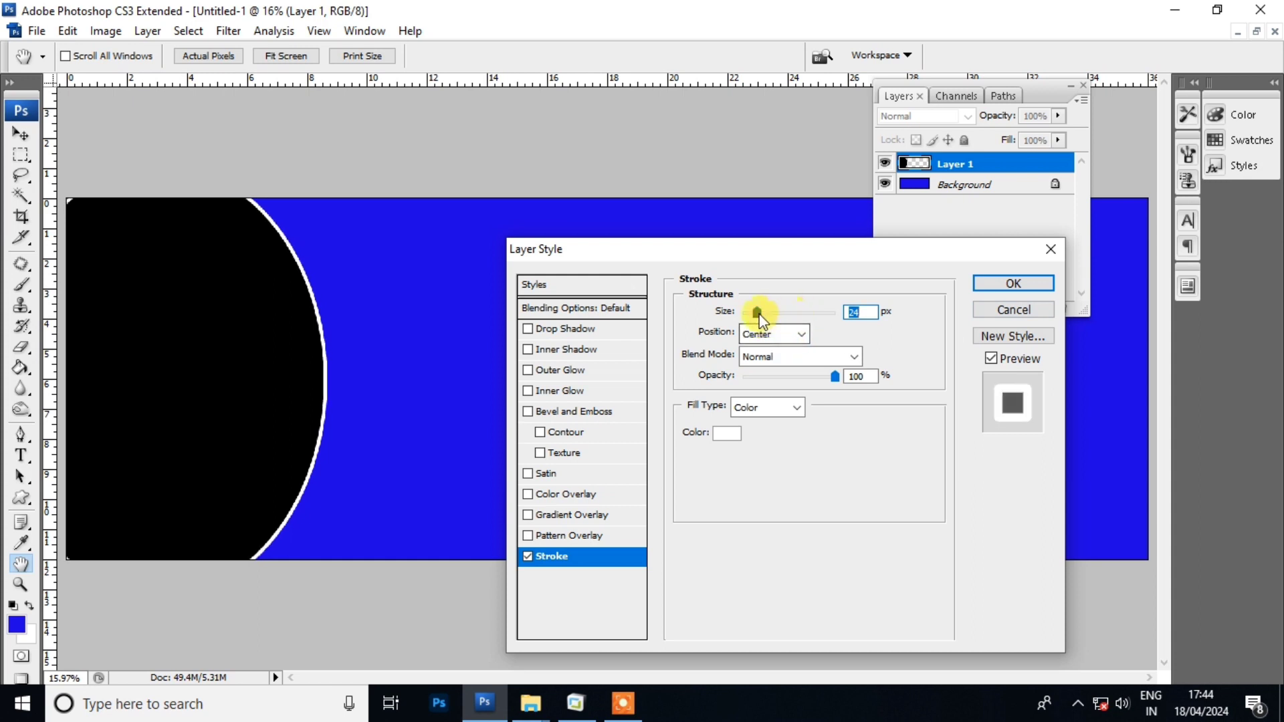
drag(759, 316, 758, 316)
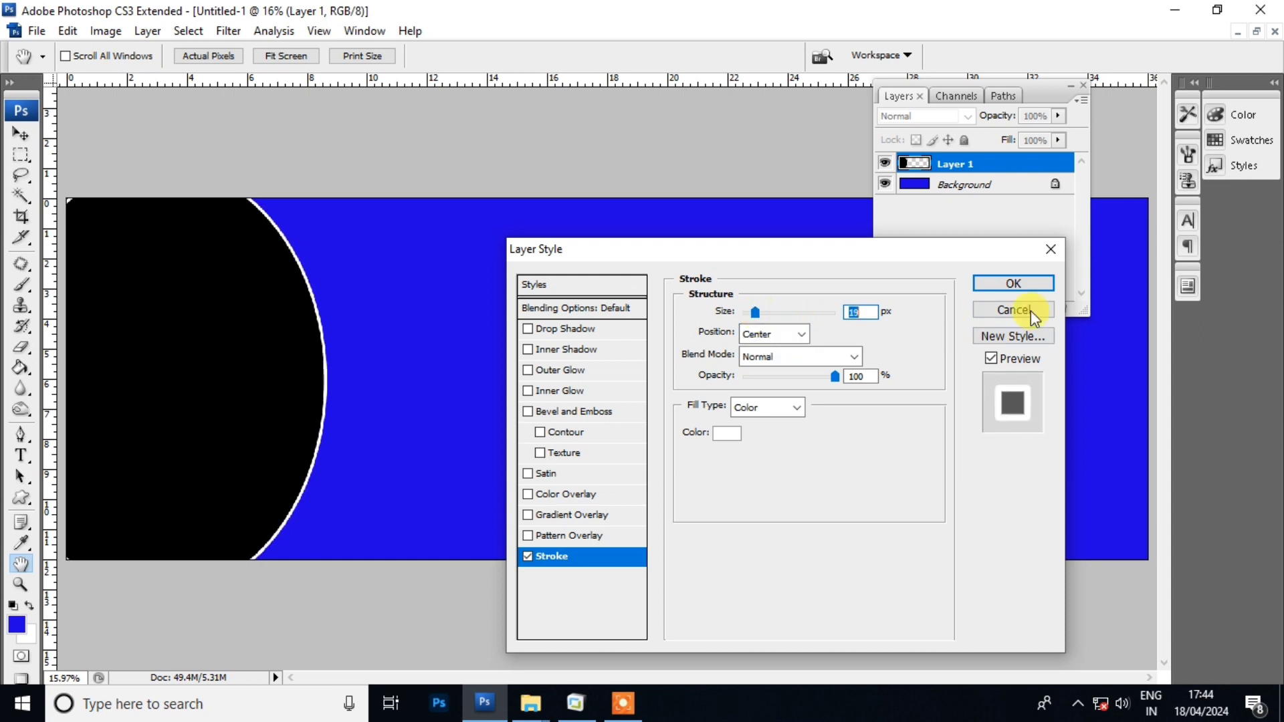
click(1041, 286)
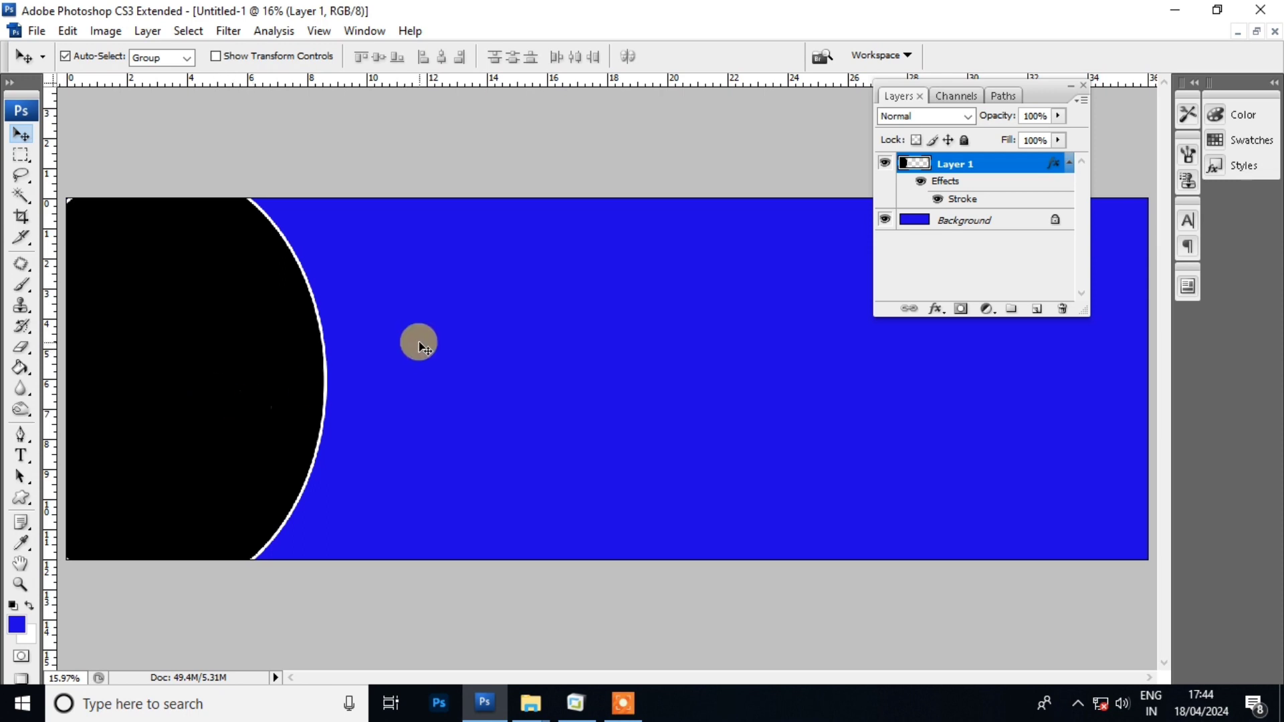
click(359, 343)
Pick the filled square custom shape and draw a rectangle near the top, right of the arc.
click(260, 347)
click(464, 353)
key(u)
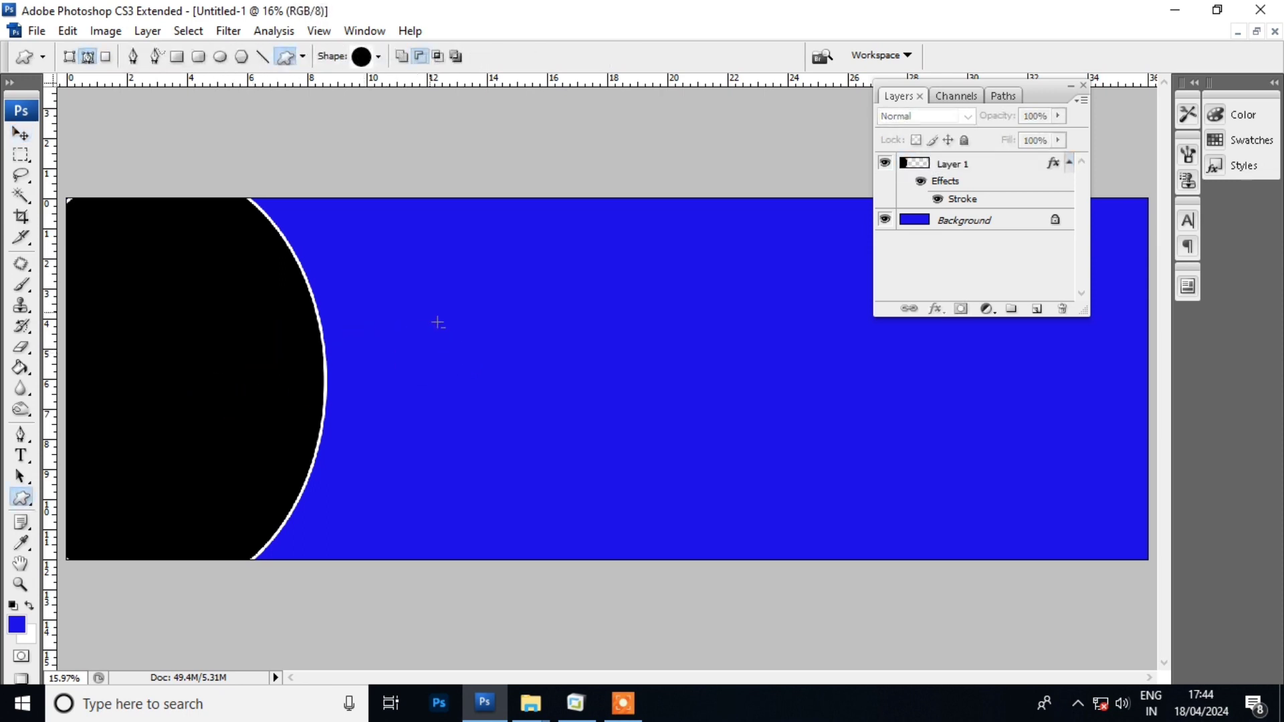
click(378, 59)
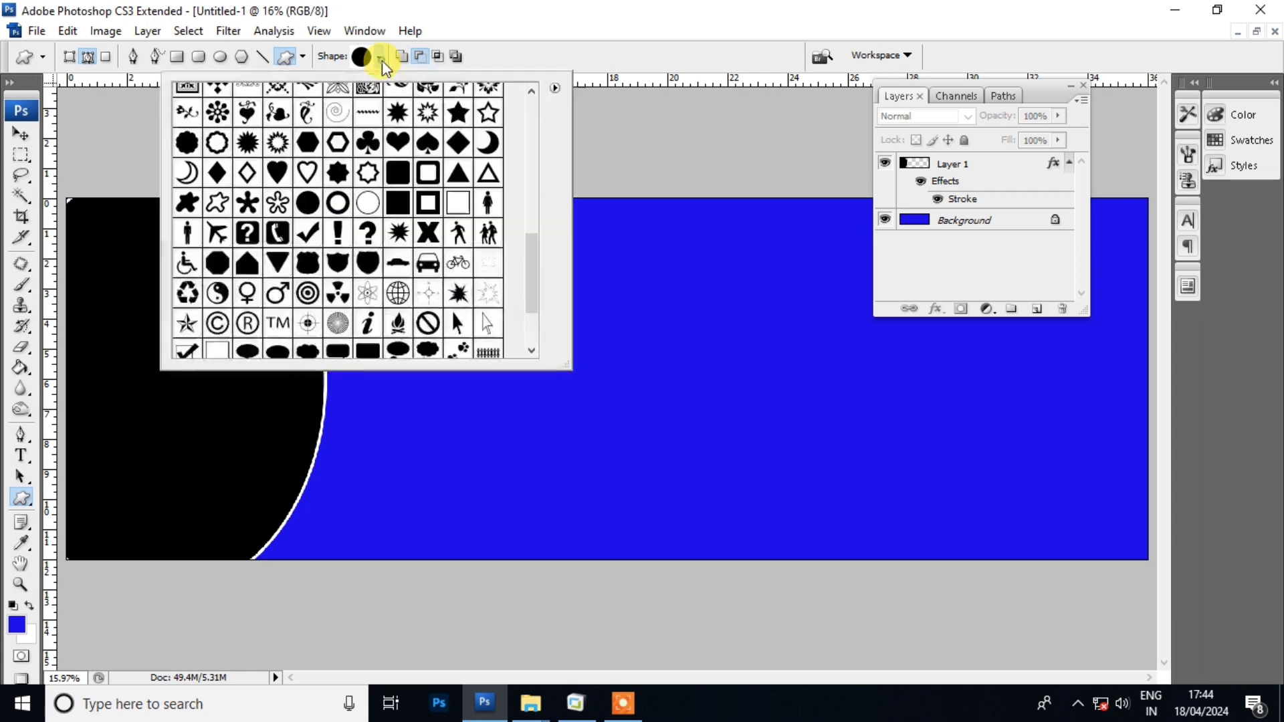
click(398, 205)
click(670, 328)
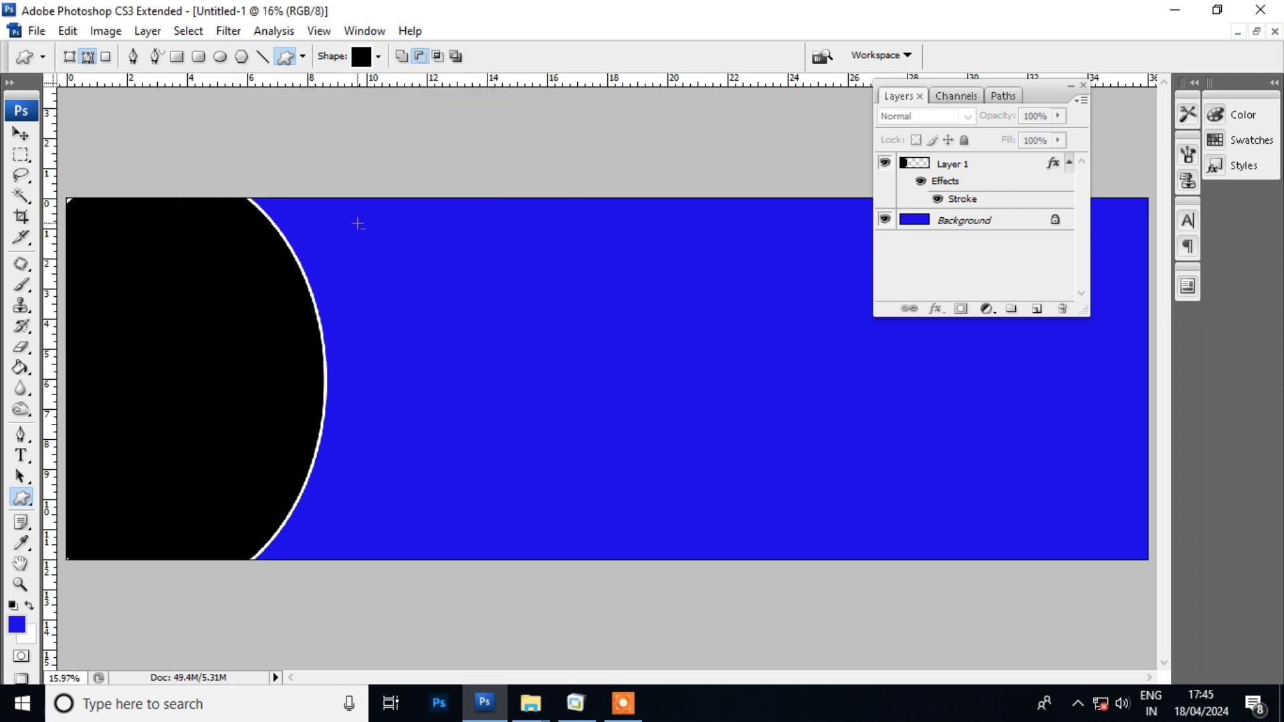
drag(357, 224, 603, 383)
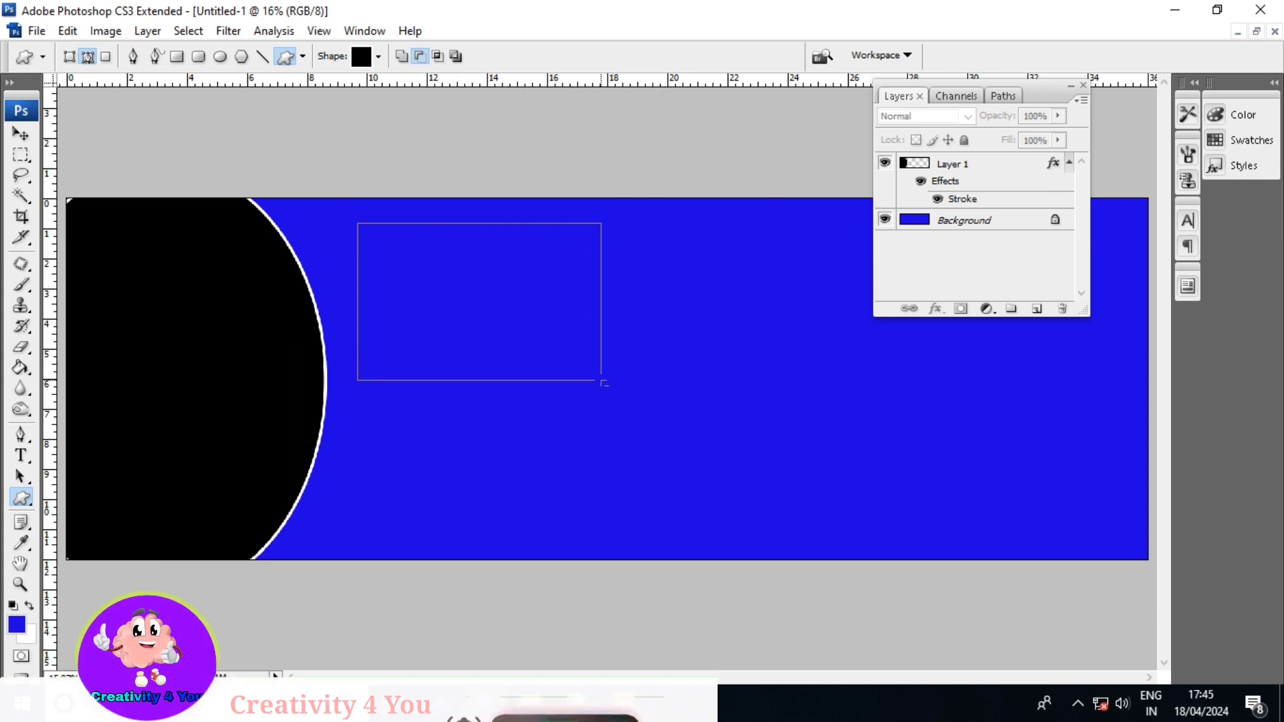
Fill the rectangle selection on new Layer 2, then darken it to black with Lightness -100.
key(ctrl+Return)
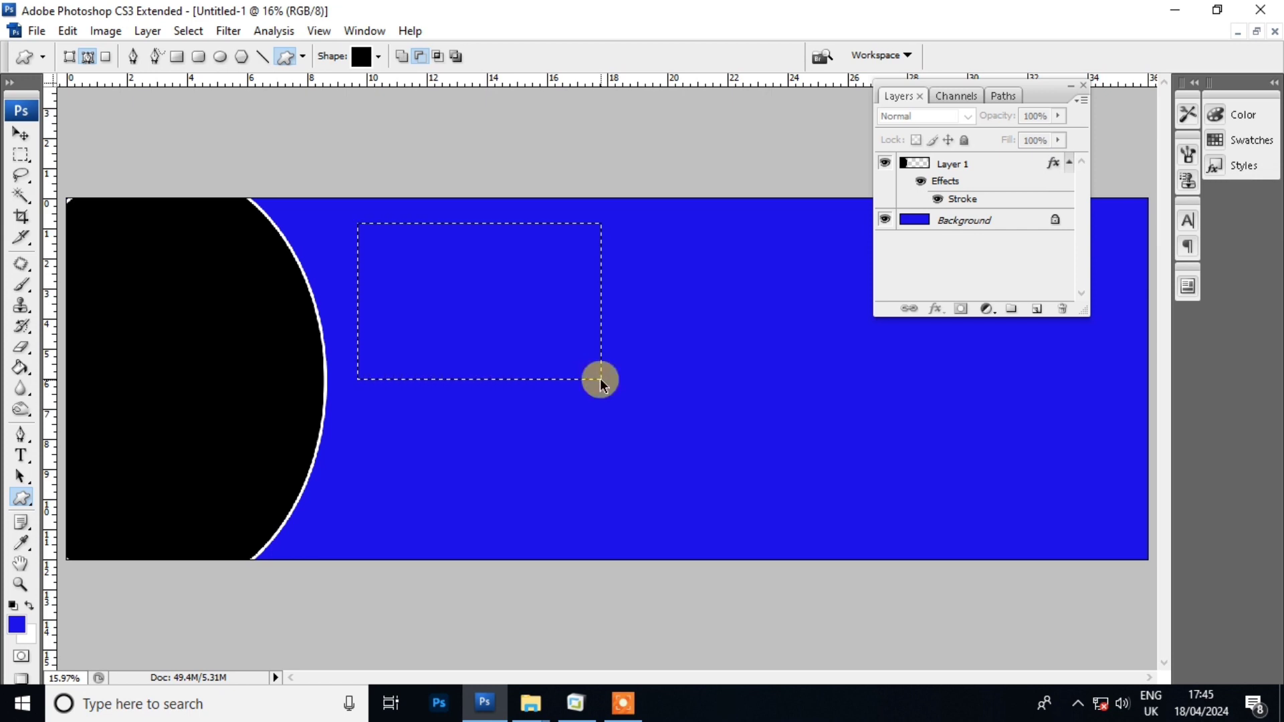
key(ctrl+shift+n)
key(Return)
key(alt+BackSpace)
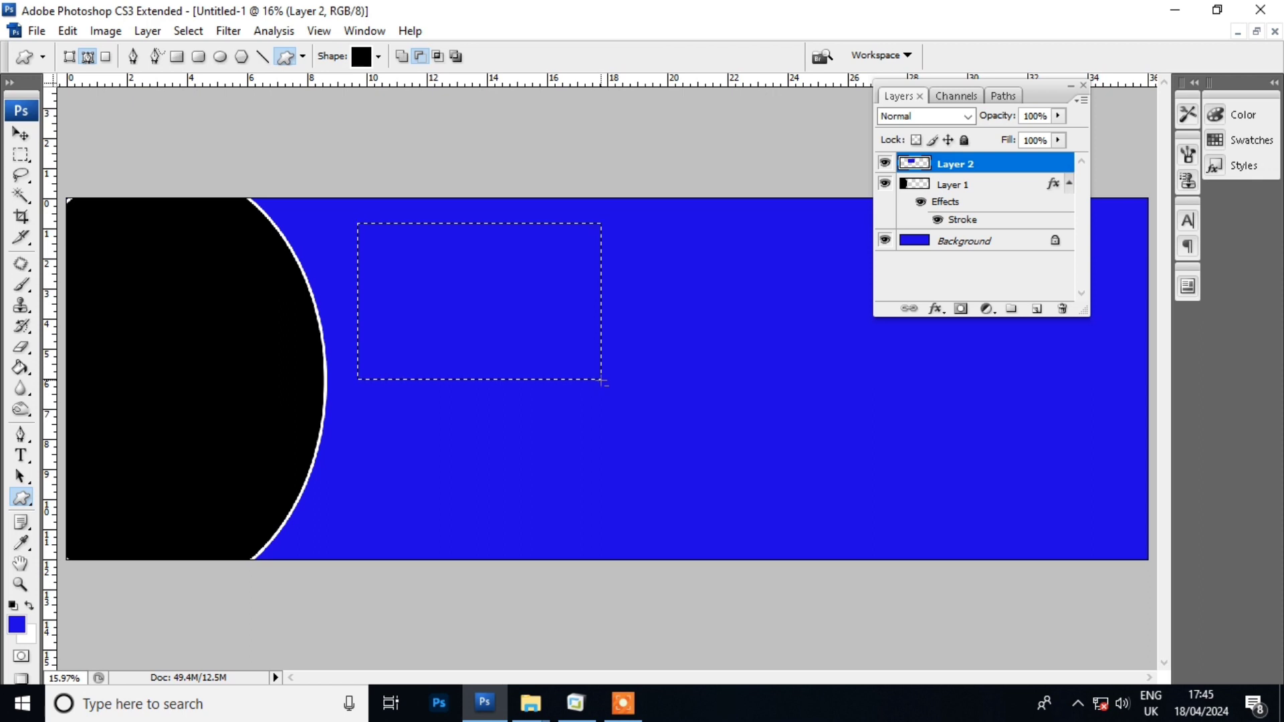
key(ctrl+d)
key(v)
key(ctrl+u)
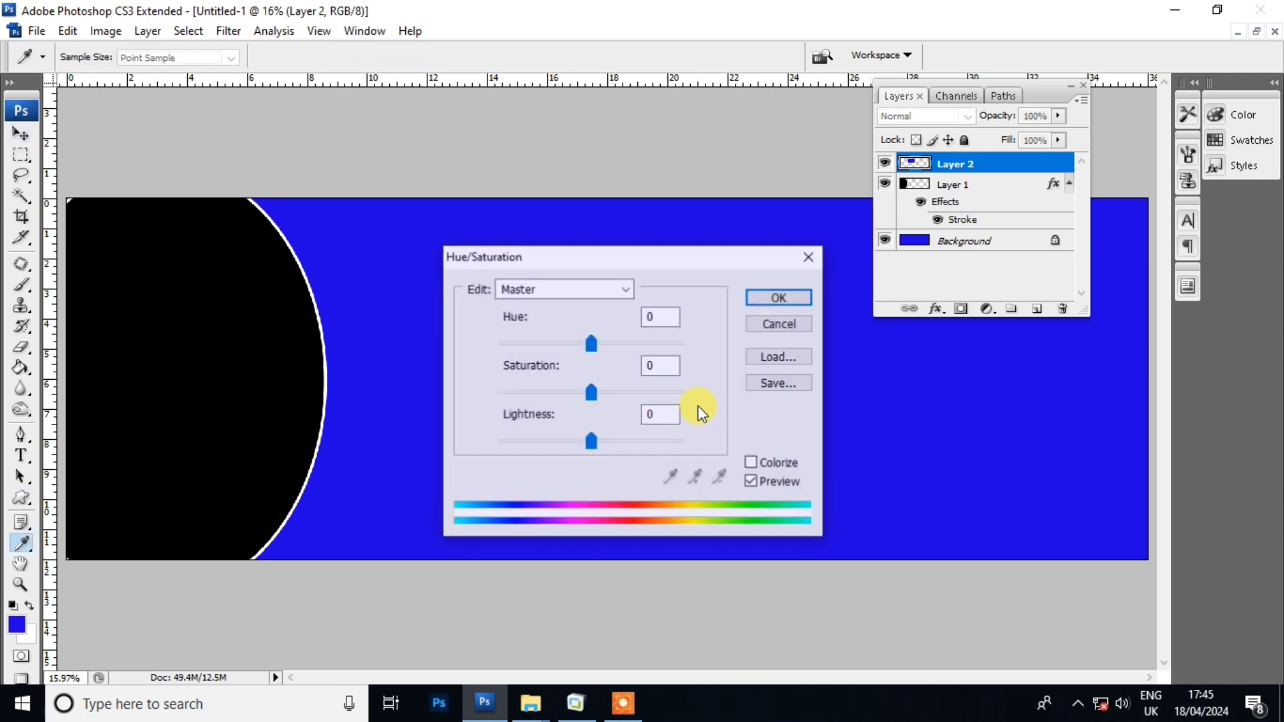
drag(591, 442, 310, 374)
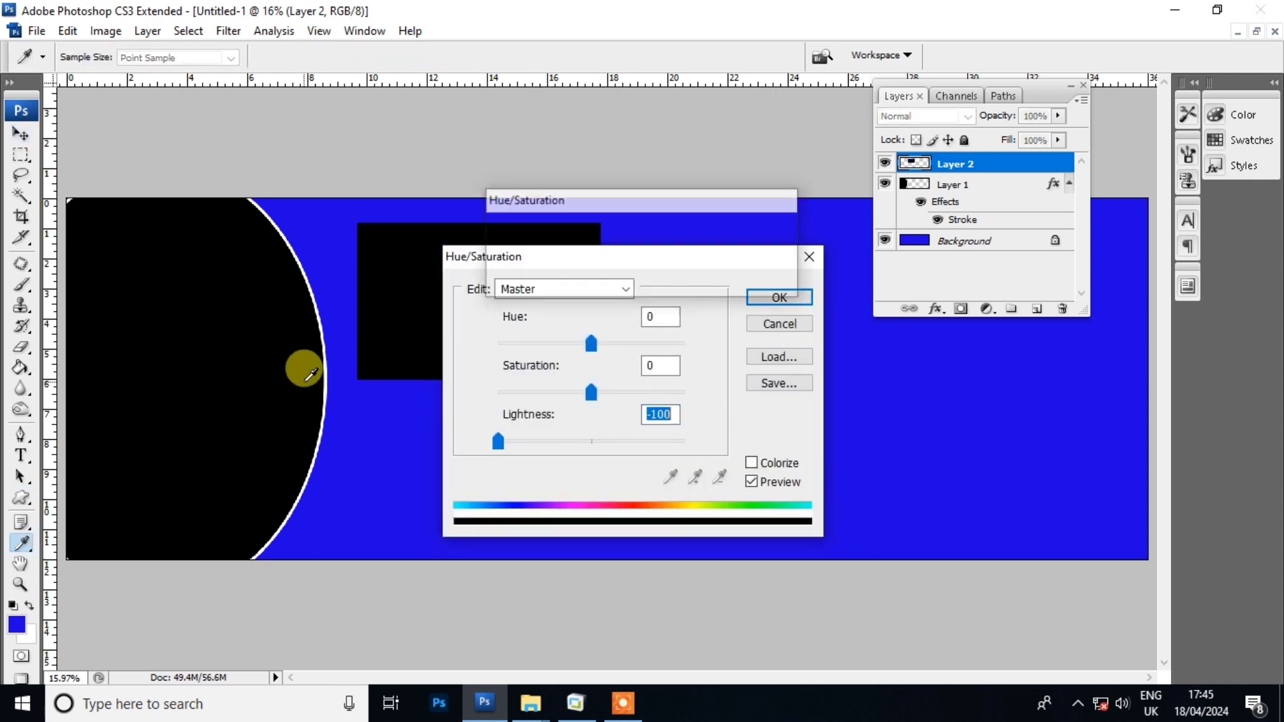
key(Return)
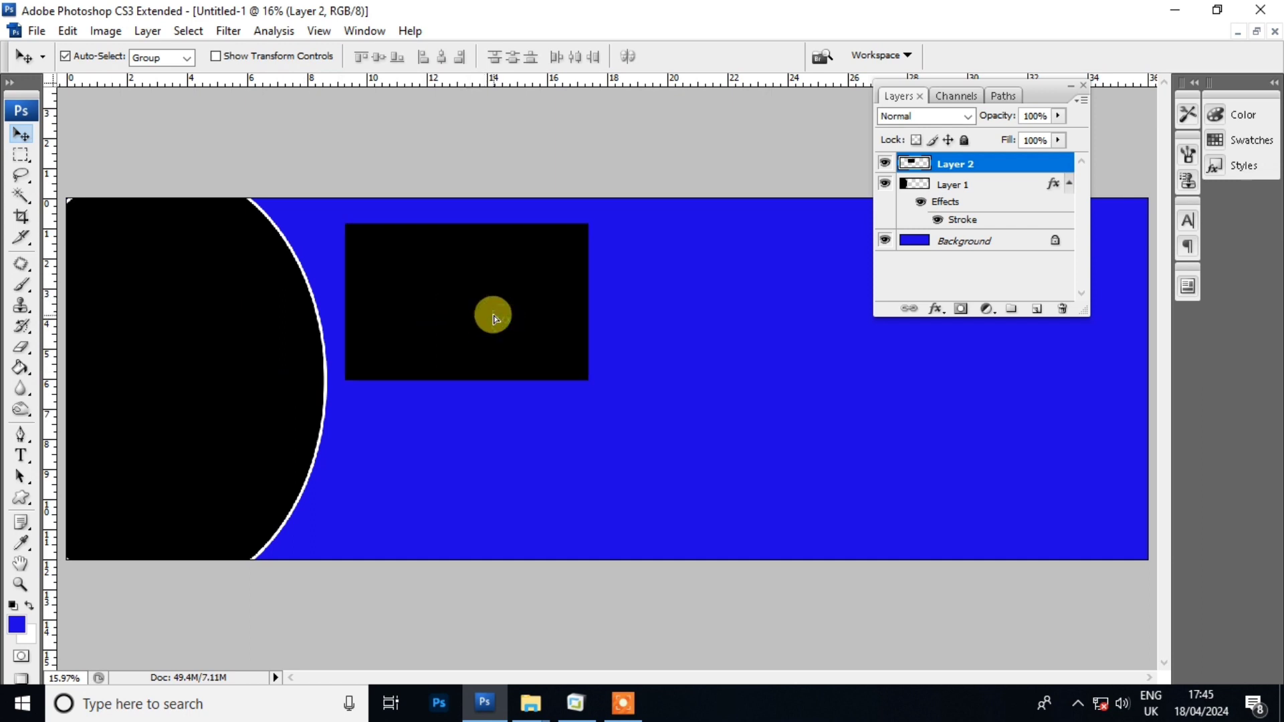
Apply a white Edit > Stroke outline to the black rectangle.
drag(505, 321, 488, 315)
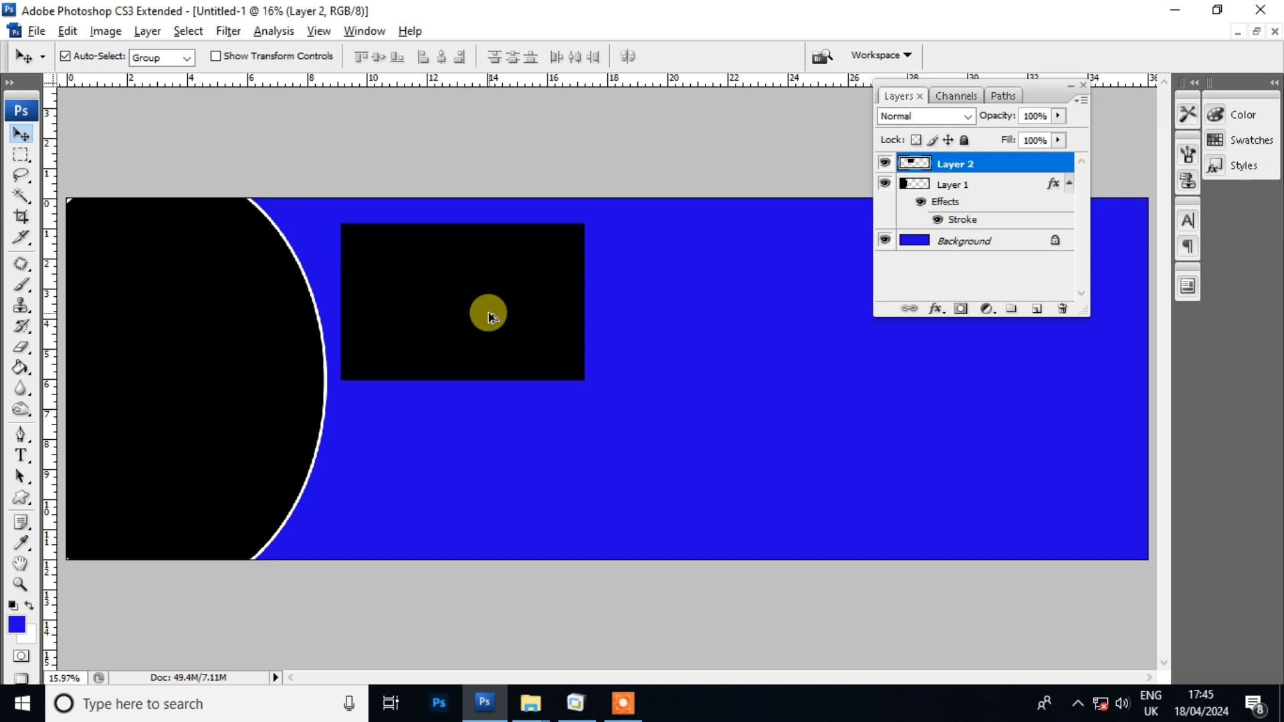
key(alt+e)
key(s)
click(577, 232)
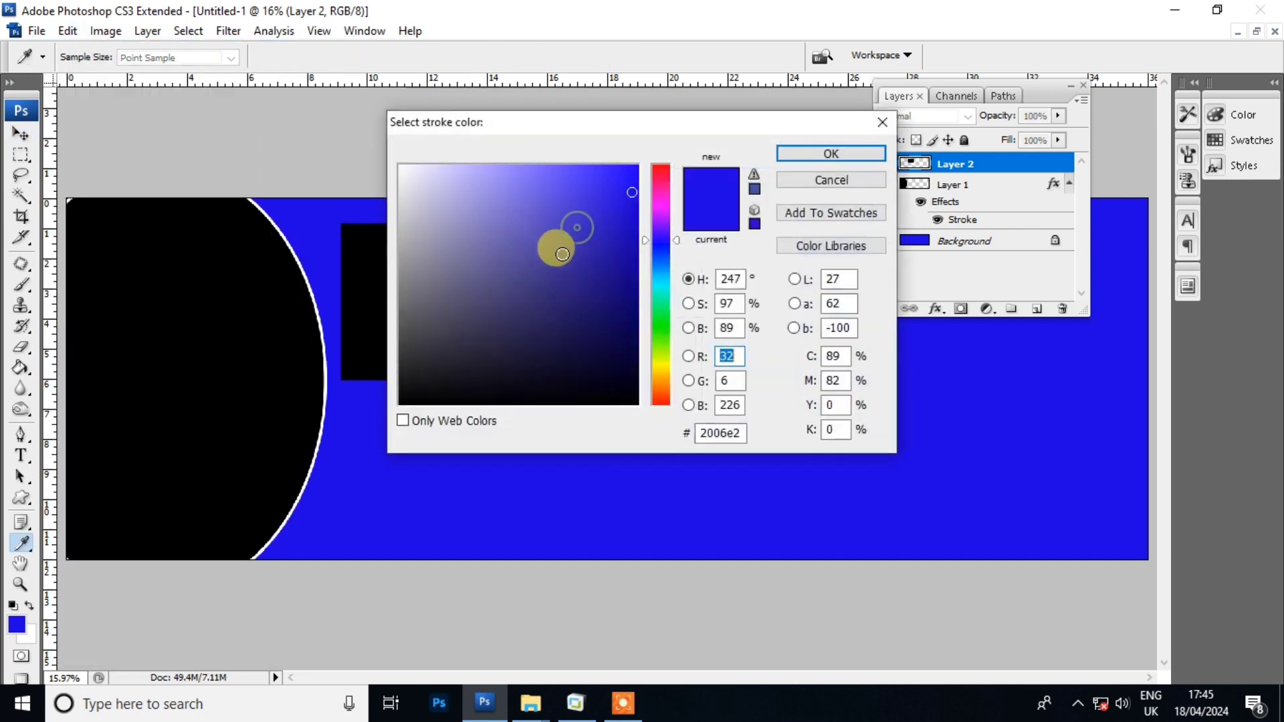
drag(424, 177, 363, 126)
key(Return)
key(Return)
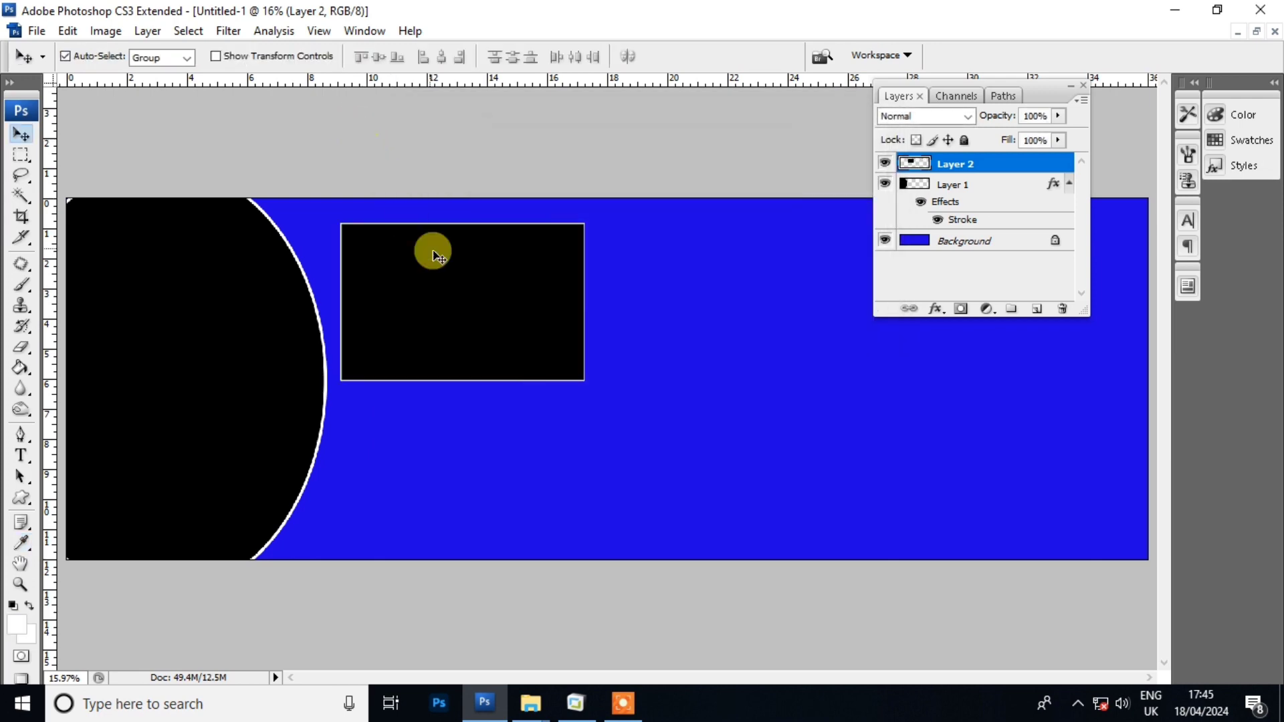
Move the outlined rectangle slightly right and down, then restore the Layers panel.
key(Tab)
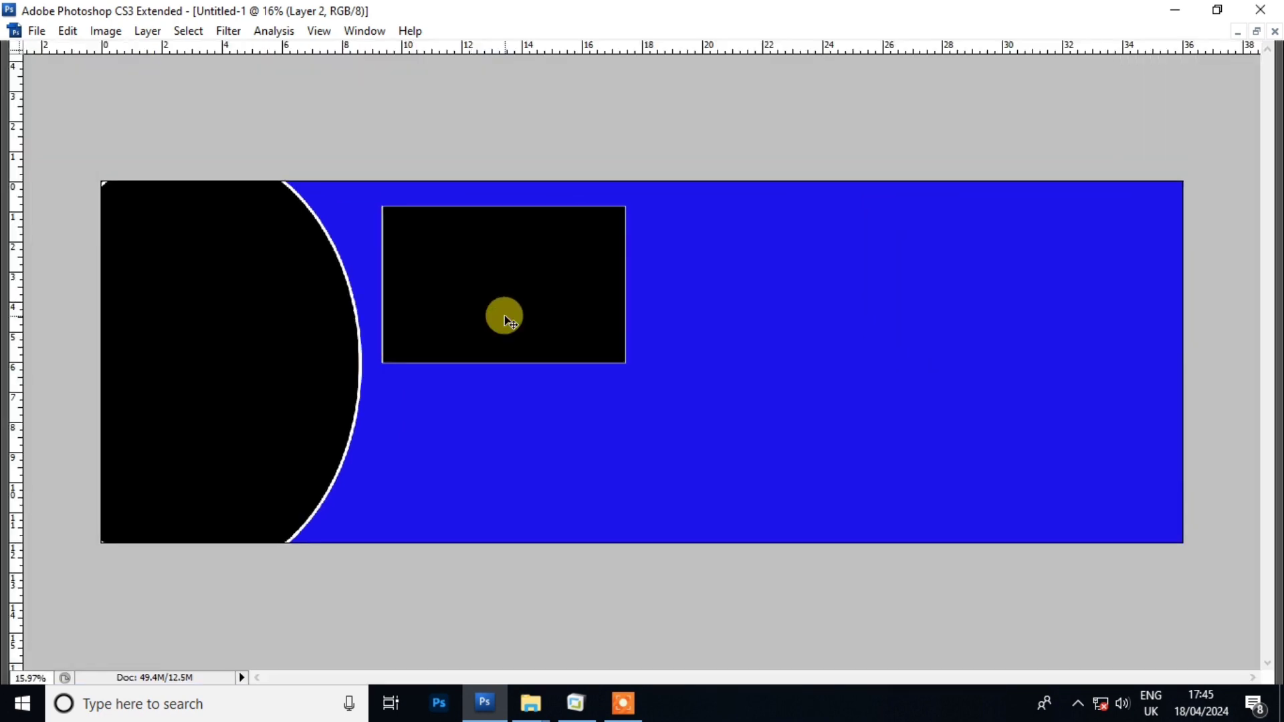
drag(504, 315, 544, 307)
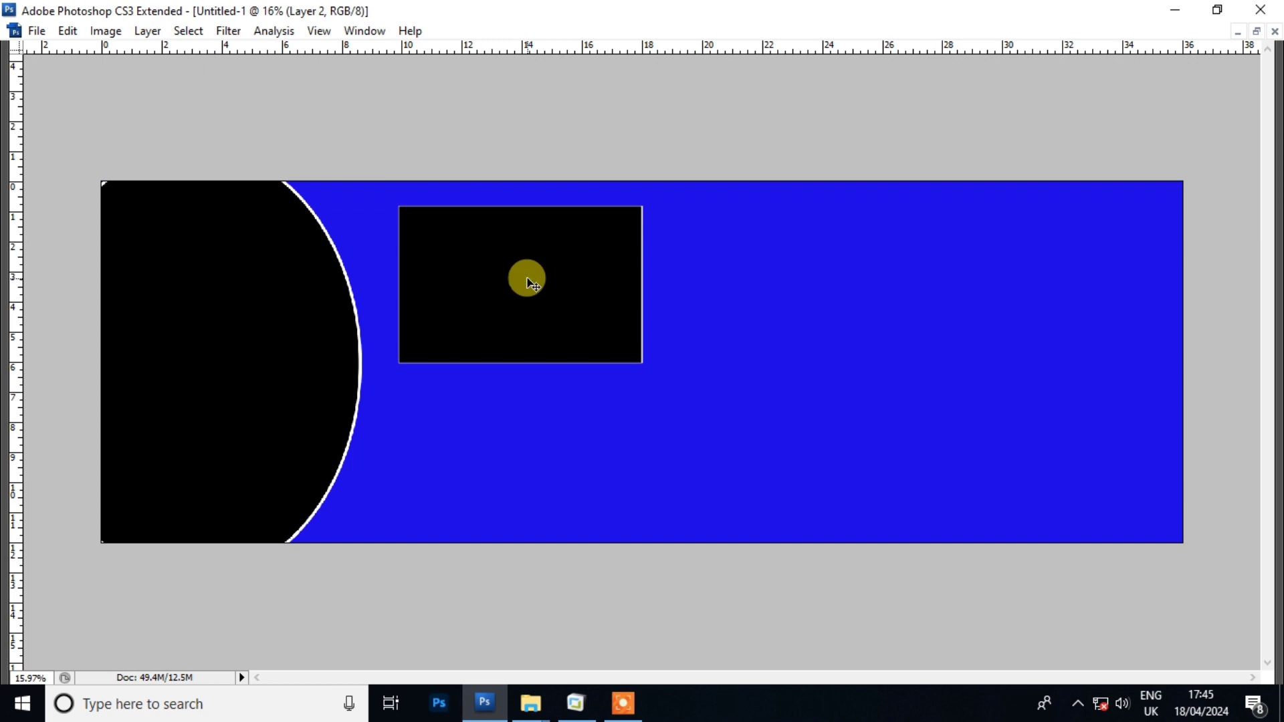
key(shift+Down)
key(F7)
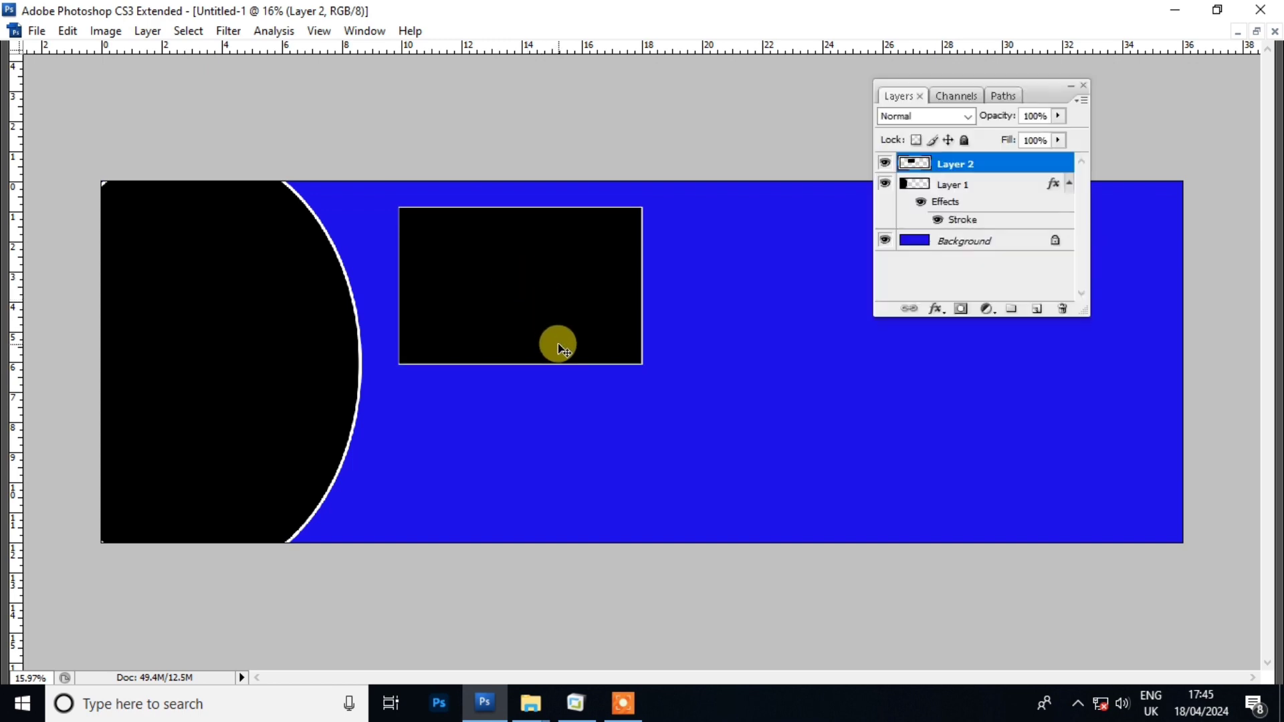
Alt-drag copies of the frame, one below the original and one over the arc.
mouse_move(544, 257)
mouse_down()
mouse_move(542, 433)
mouse_move(538, 420)
mouse_up()
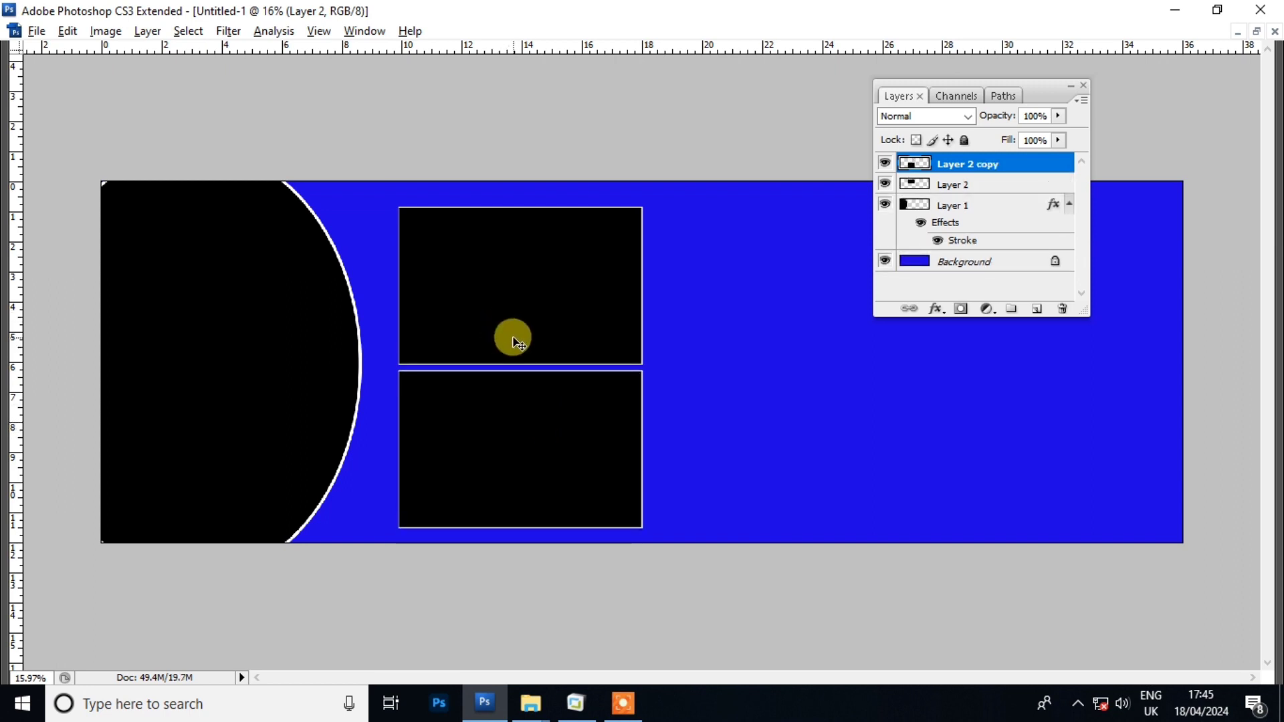
click(842, 343)
click(513, 321)
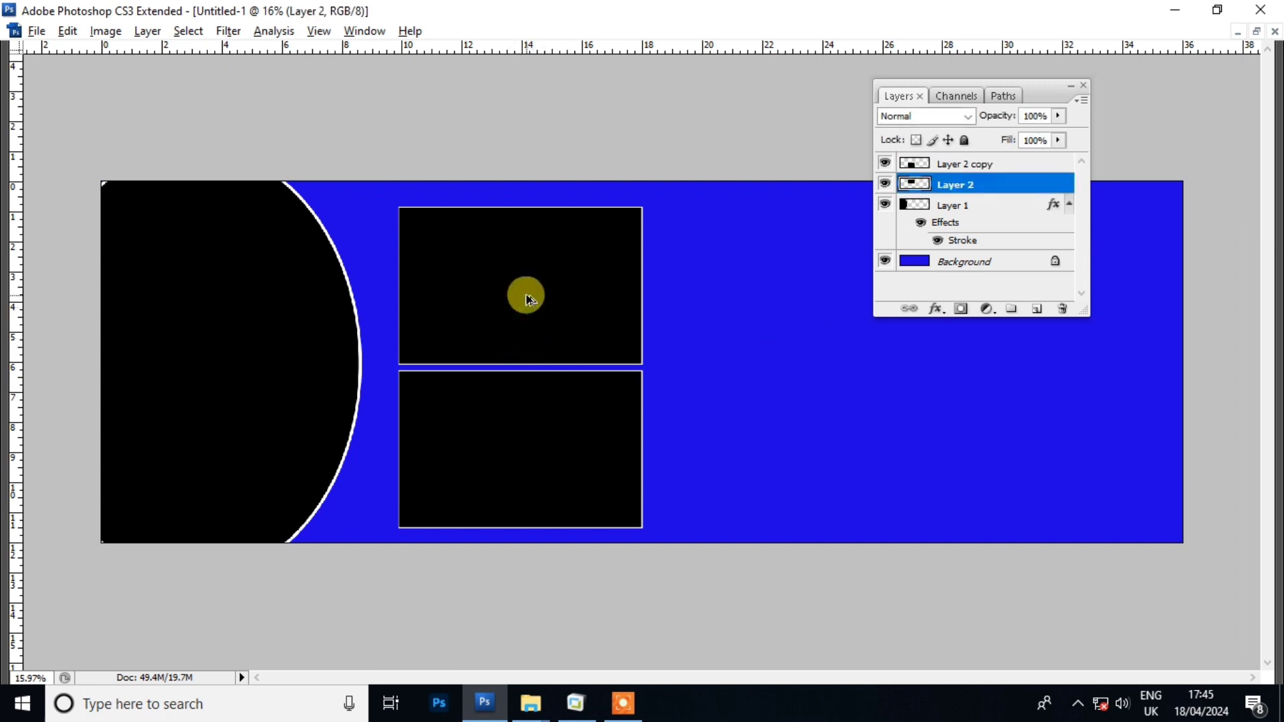
drag(525, 294, 250, 298)
Merge the two stacked frames into one layer, move them to the right half, and fit the view.
click(572, 324)
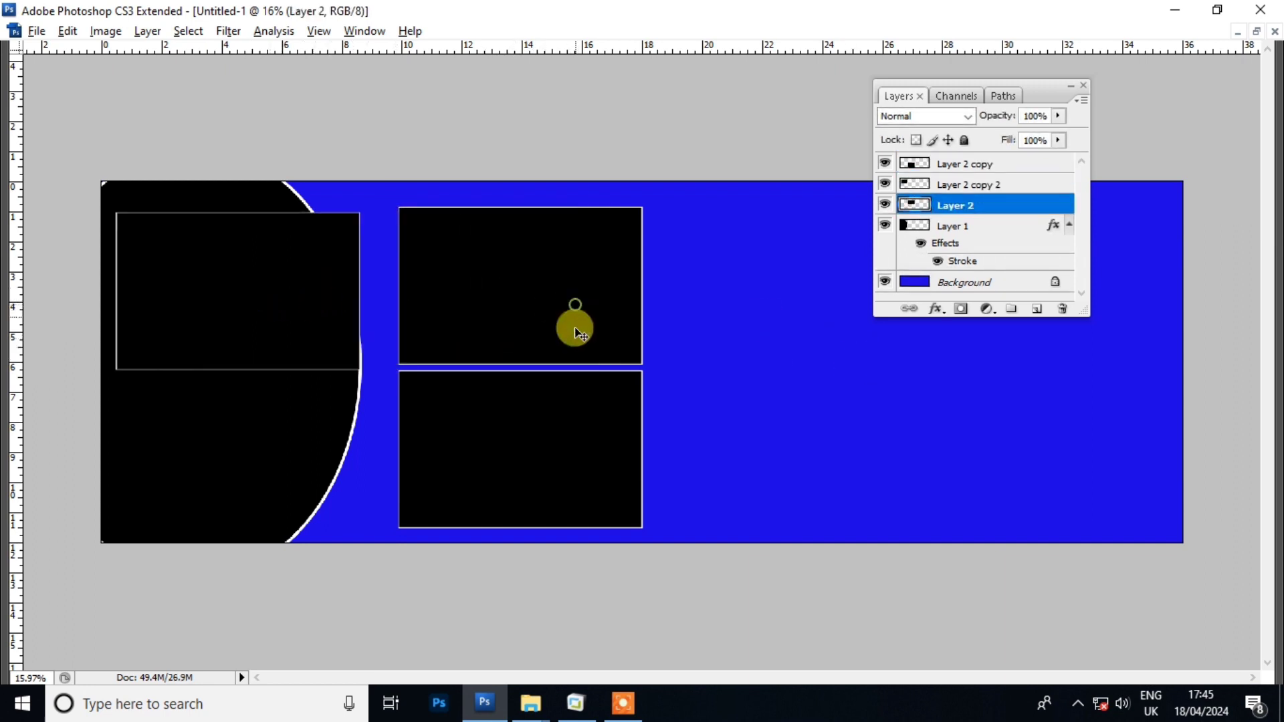
shift+click(550, 449)
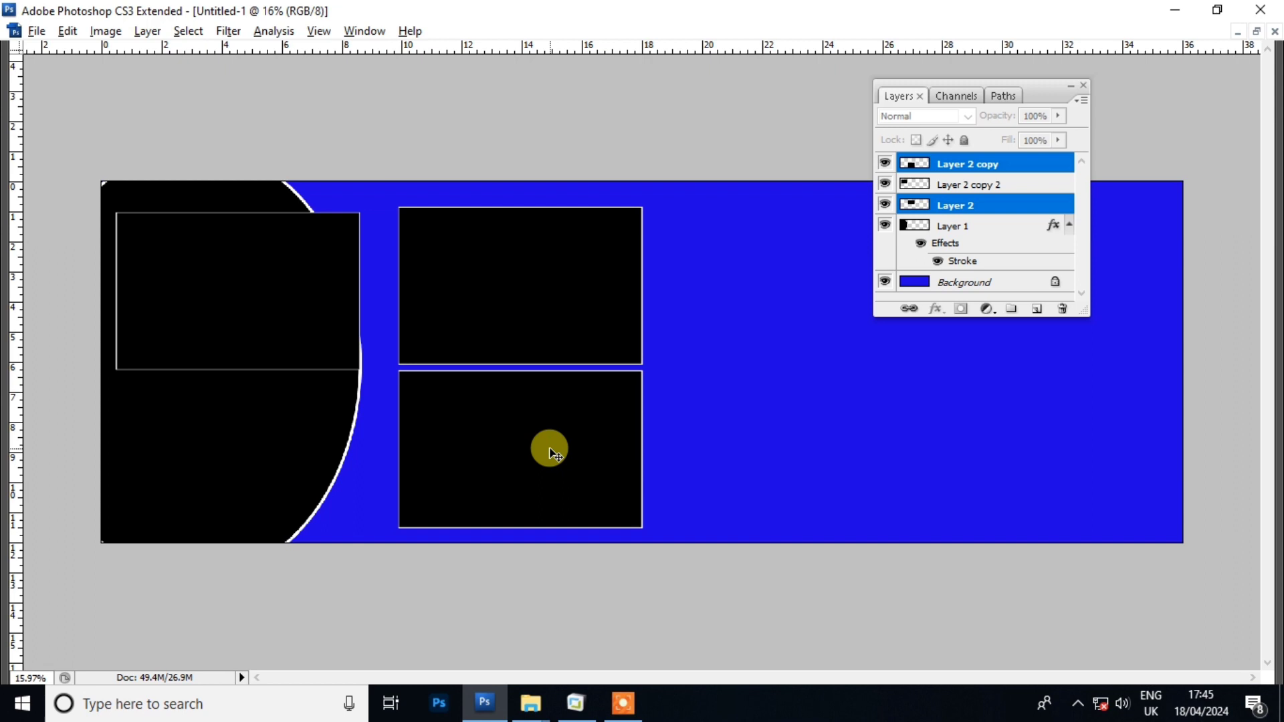
key(ctrl+e)
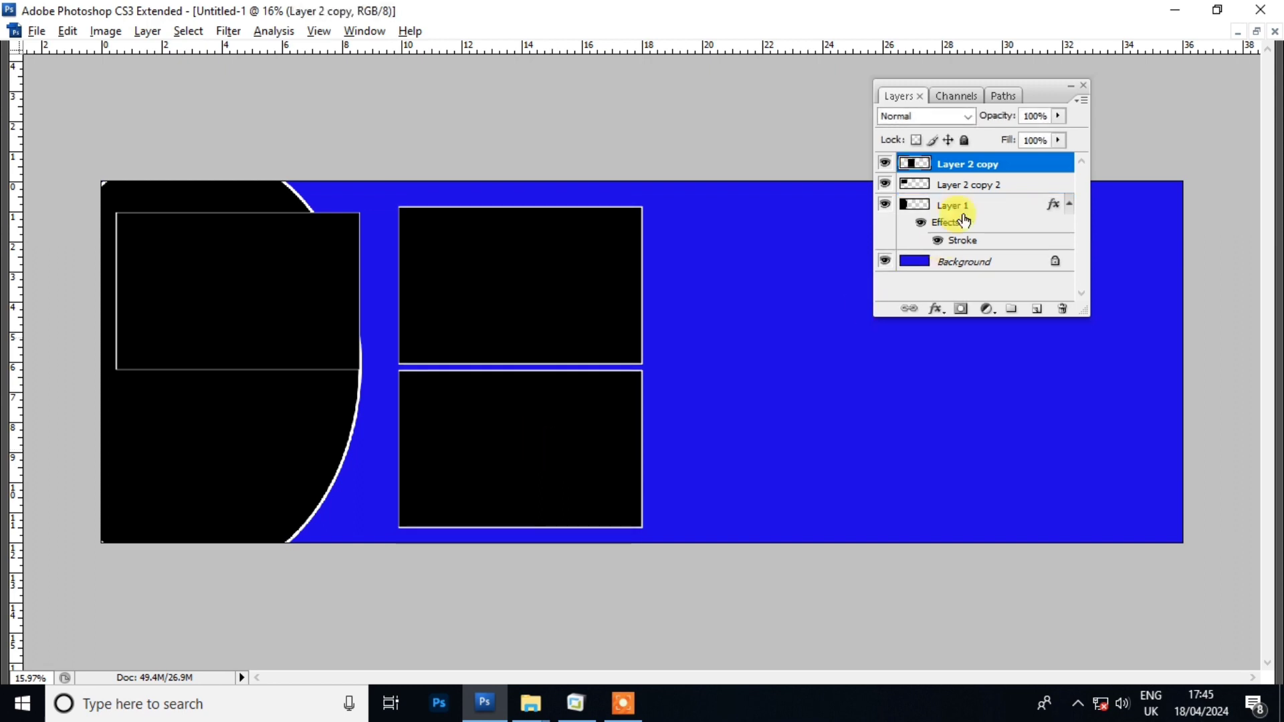
drag(1011, 85, 379, 200)
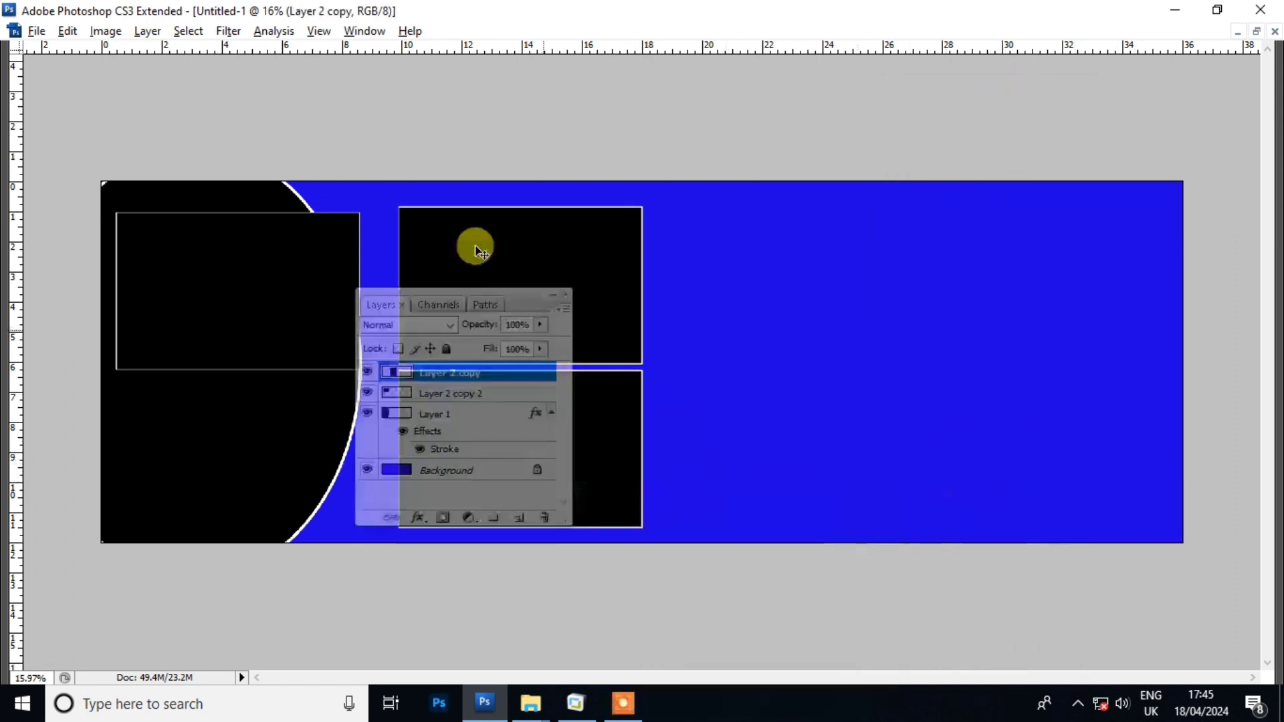
drag(611, 287, 894, 281)
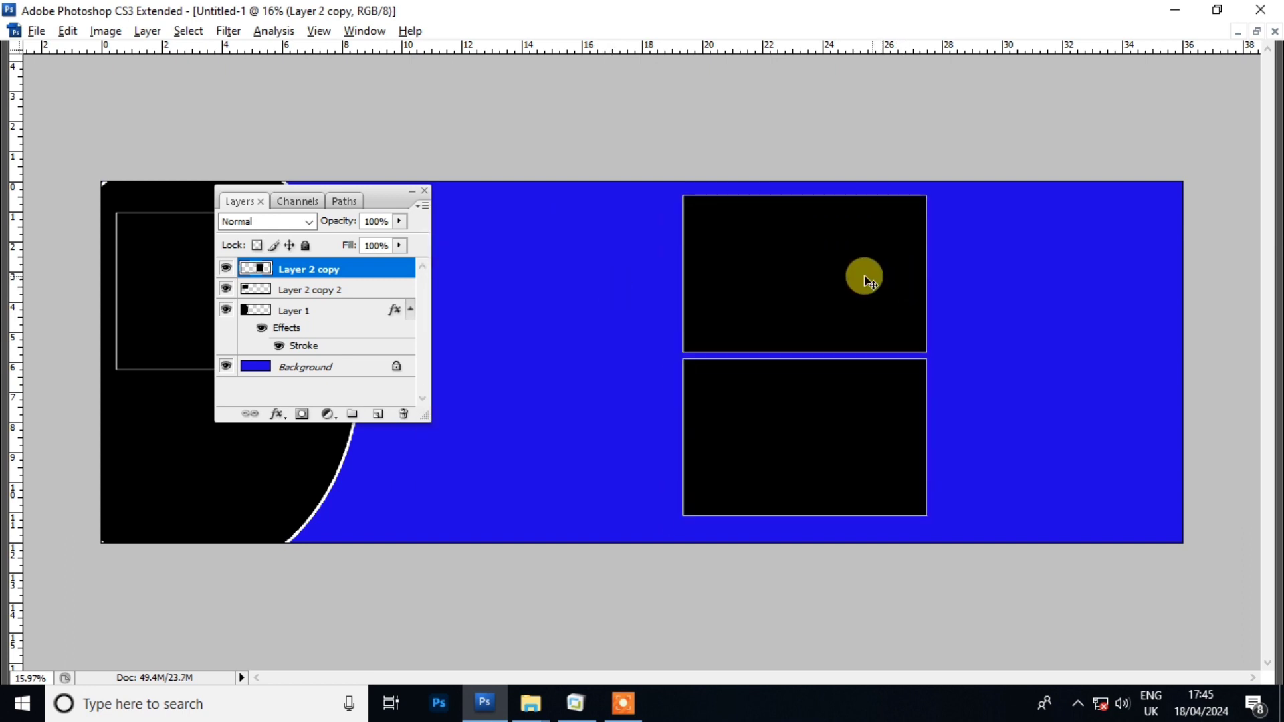
right_click(844, 275)
click(878, 290)
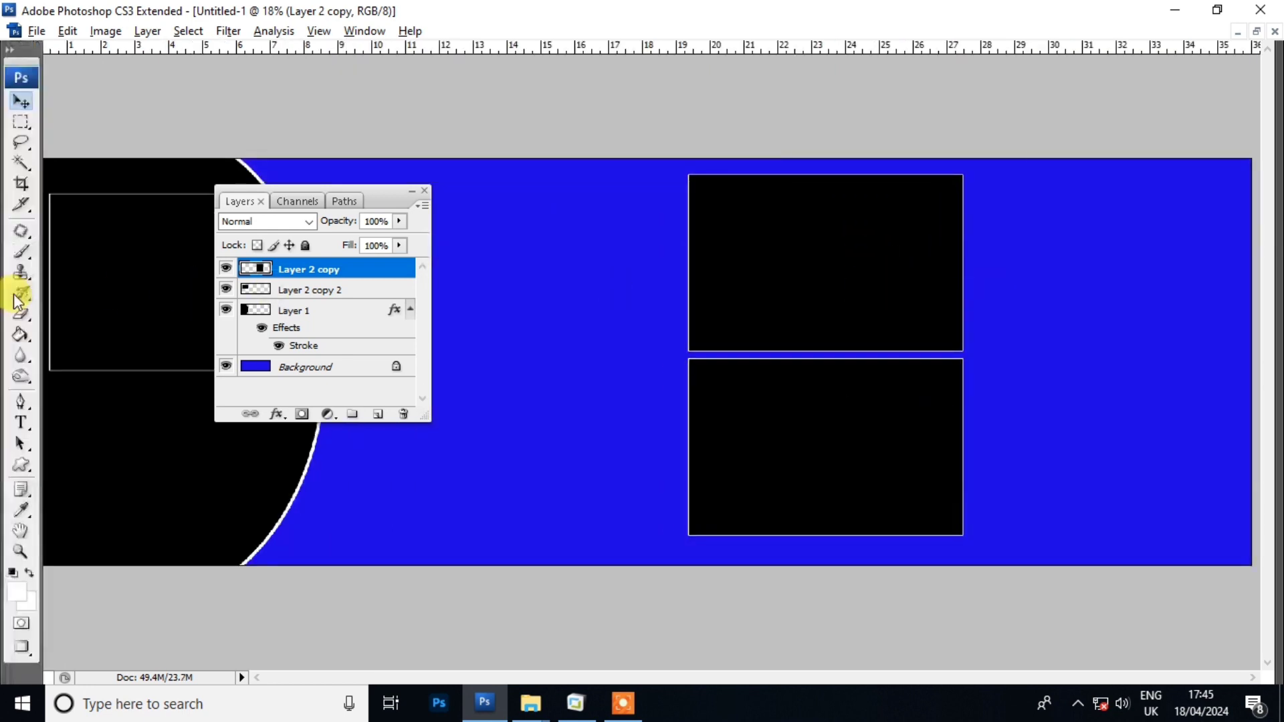
Add a centre vertical guide, nudge the right pair, and copy the left rectangle behind the upper-right frame.
key(Tab)
drag(15, 287, 653, 298)
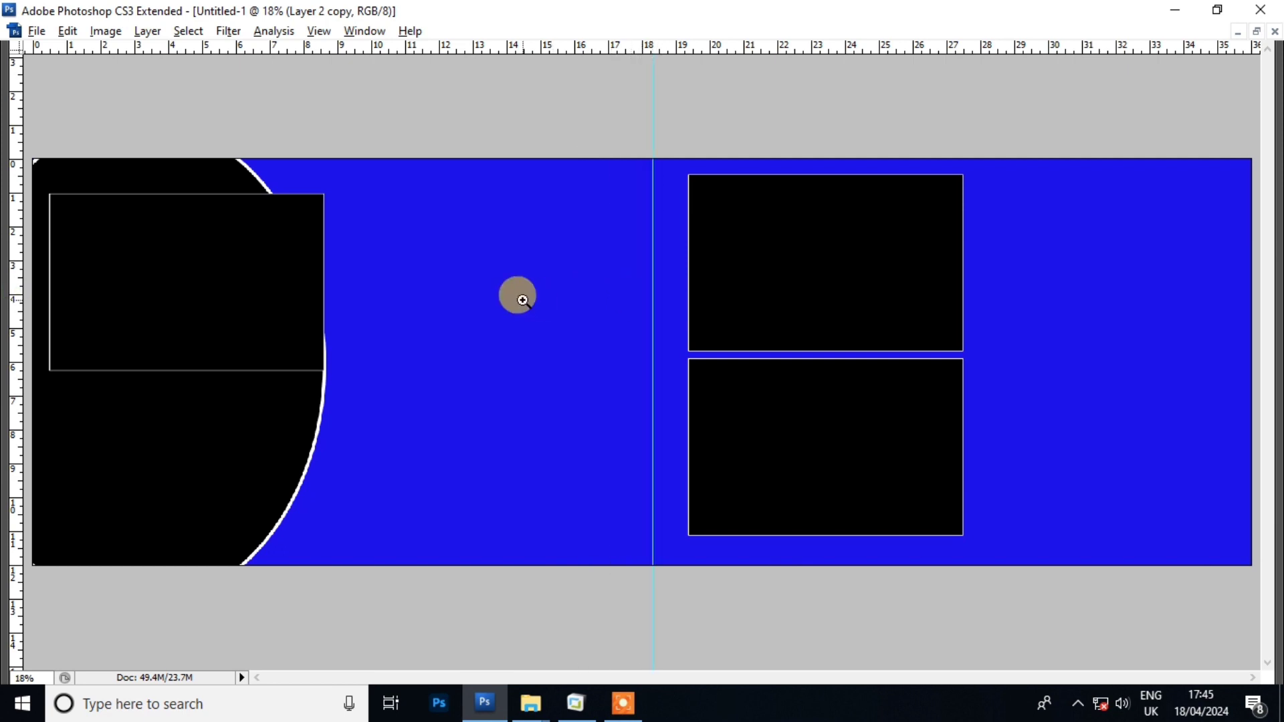
right_click(522, 301)
click(548, 310)
drag(856, 461, 848, 467)
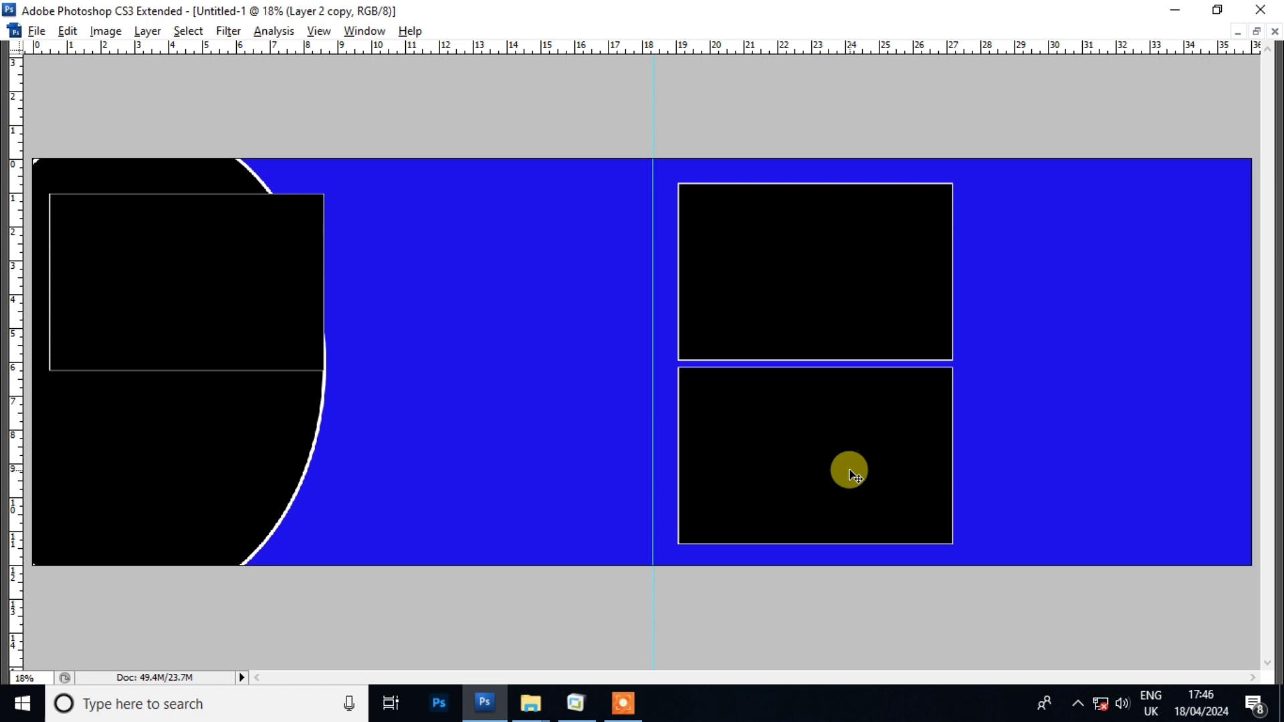
mouse_move(245, 300)
mouse_down()
mouse_move(727, 286)
mouse_move(869, 261)
mouse_up()
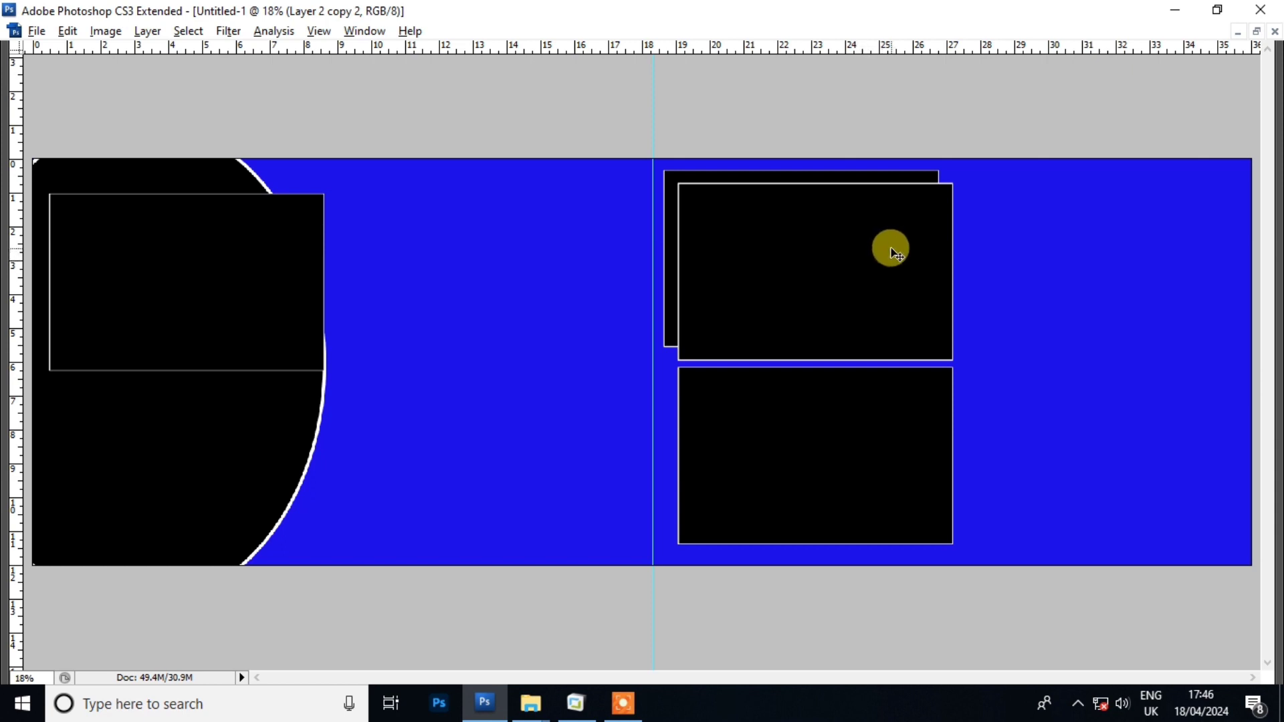
Darken the rear rectangle copy to black and stretch it down behind both stacked frames.
key(ctrl+u)
mouse_move(670, 439)
mouse_down()
mouse_move(493, 421)
mouse_move(284, 369)
mouse_up()
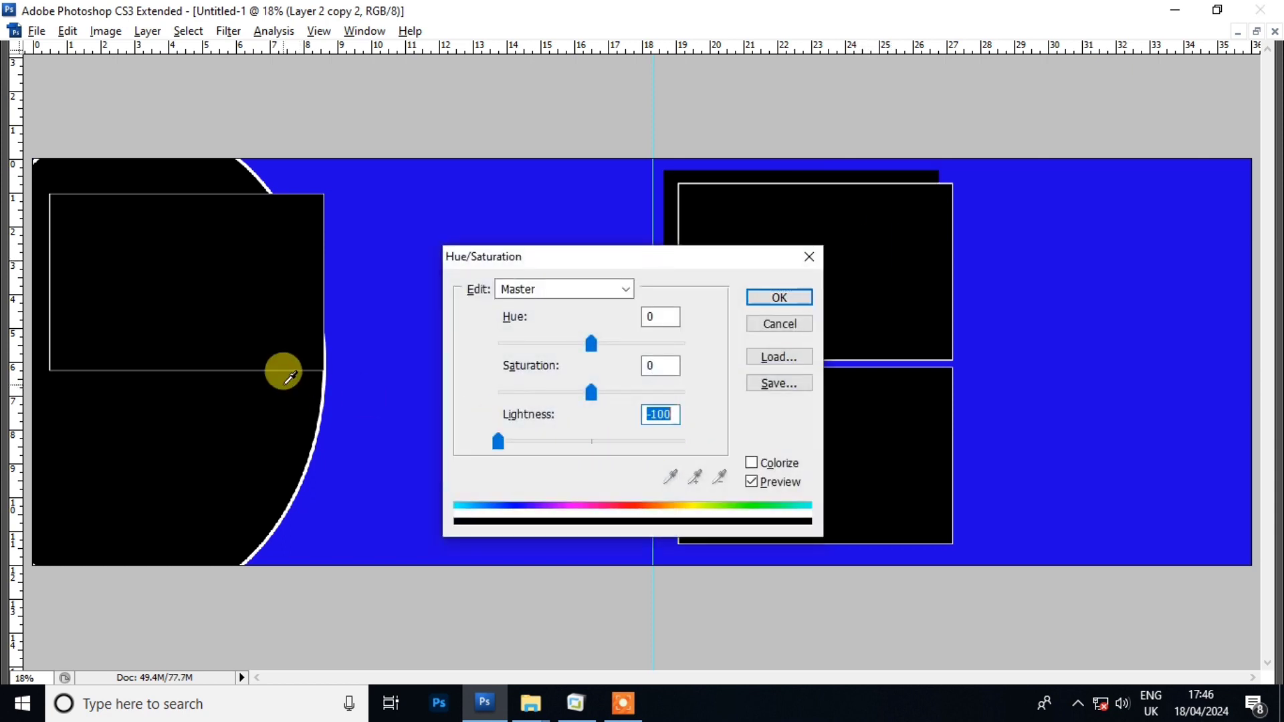
key(Return)
key(ctrl+t)
drag(792, 347, 780, 559)
key(Return)
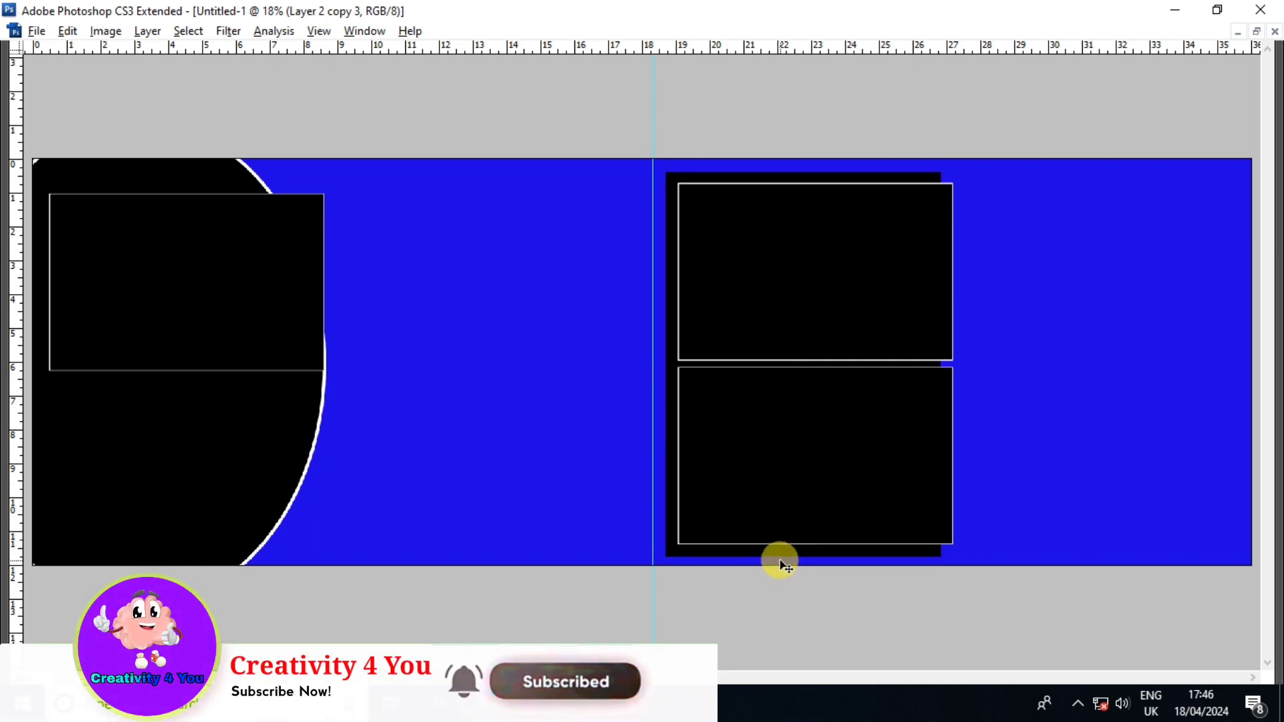
Move the left black frame off the arc to the upper middle of the left page.
key(F7)
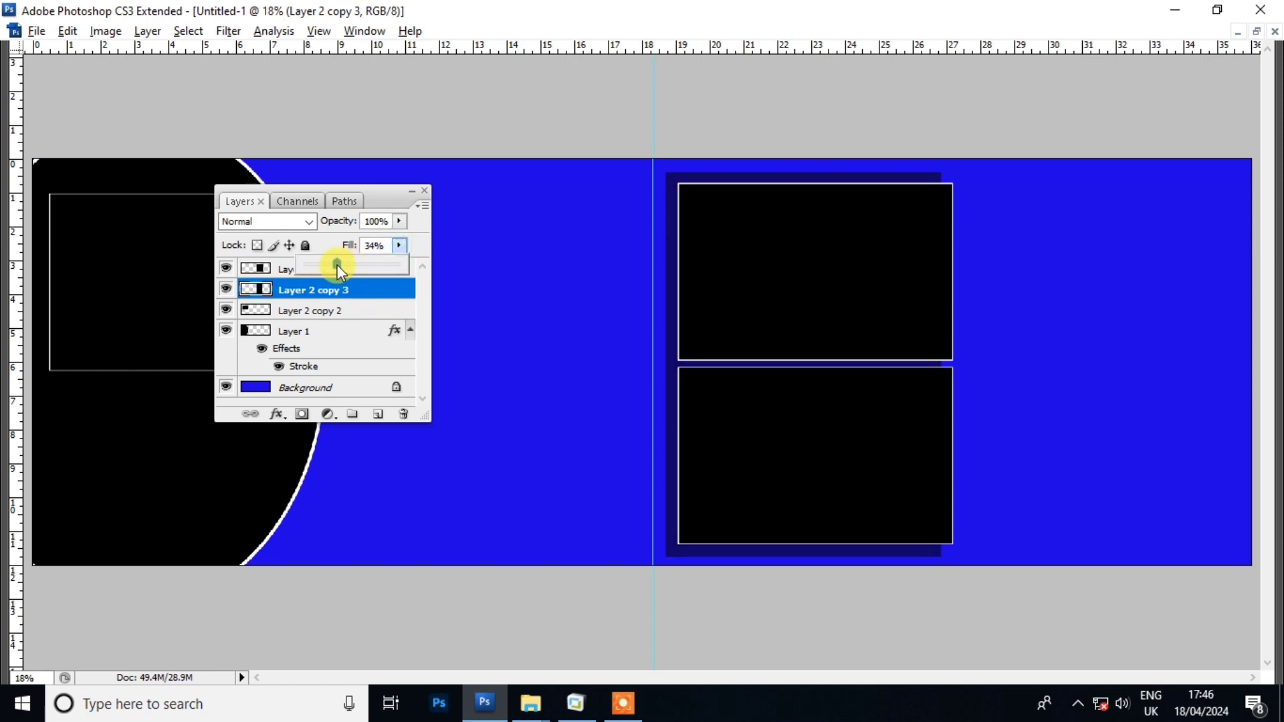
click(493, 198)
click(424, 191)
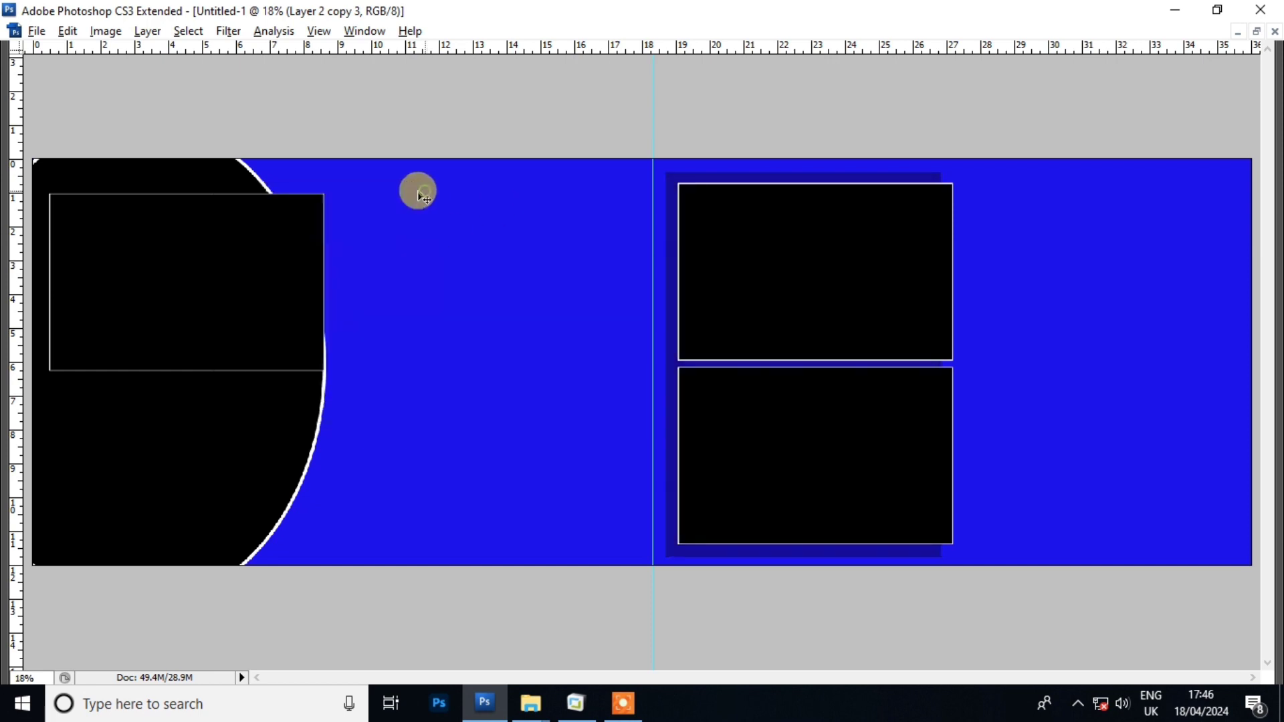
mouse_move(189, 297)
mouse_down()
mouse_move(477, 319)
mouse_move(477, 288)
mouse_up()
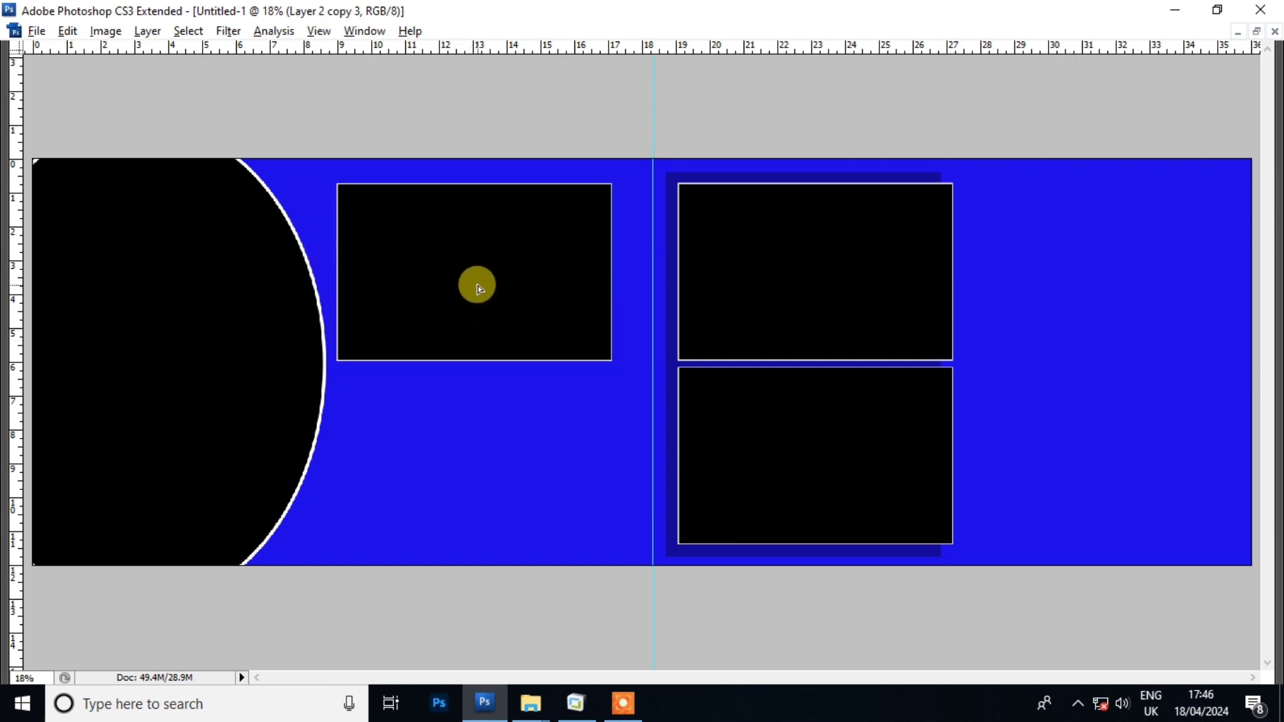
Resize the upper-middle frame slightly and warp its bottom edge into a wave.
key(ctrl+t)
drag(611, 272, 637, 270)
drag(485, 361, 484, 344)
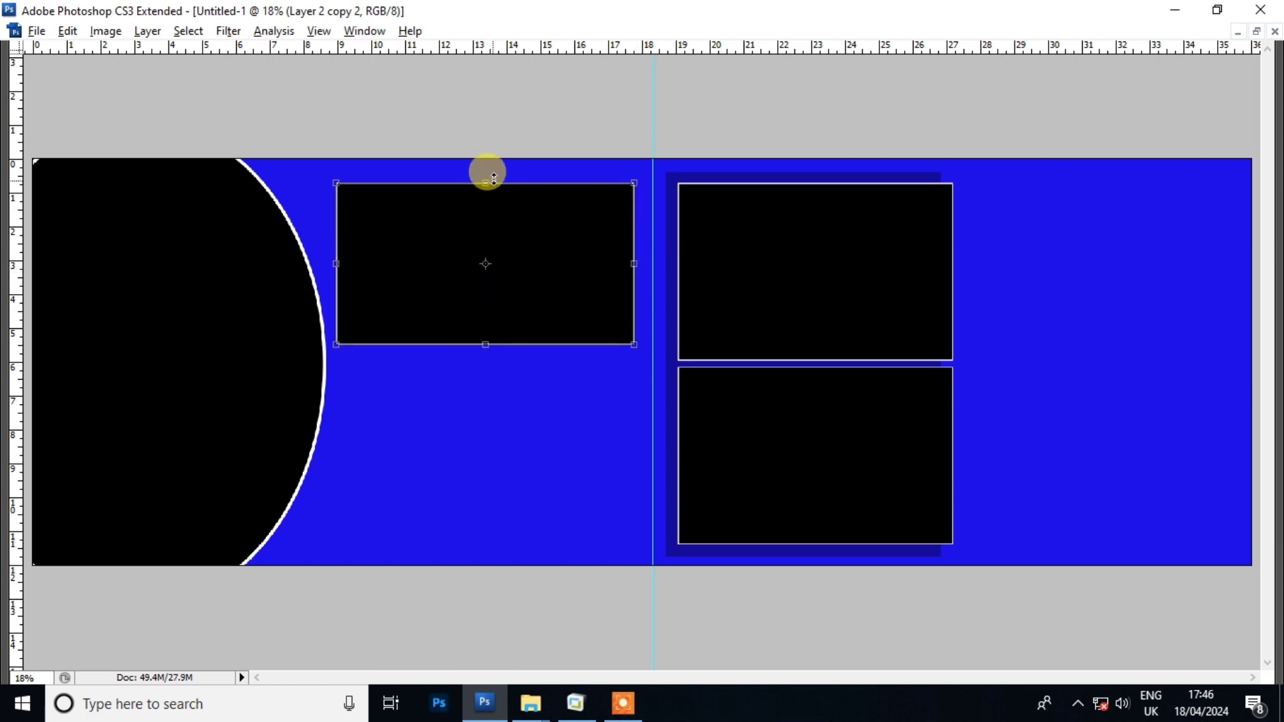
right_click(512, 218)
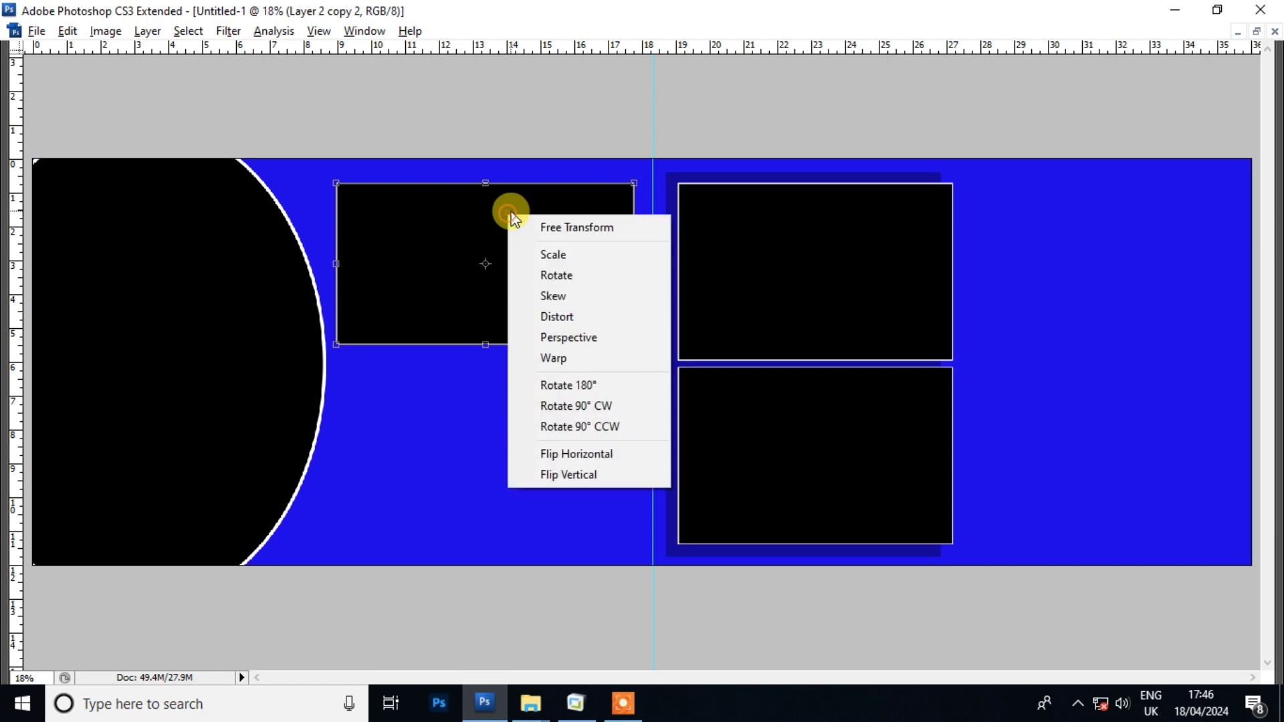
click(563, 361)
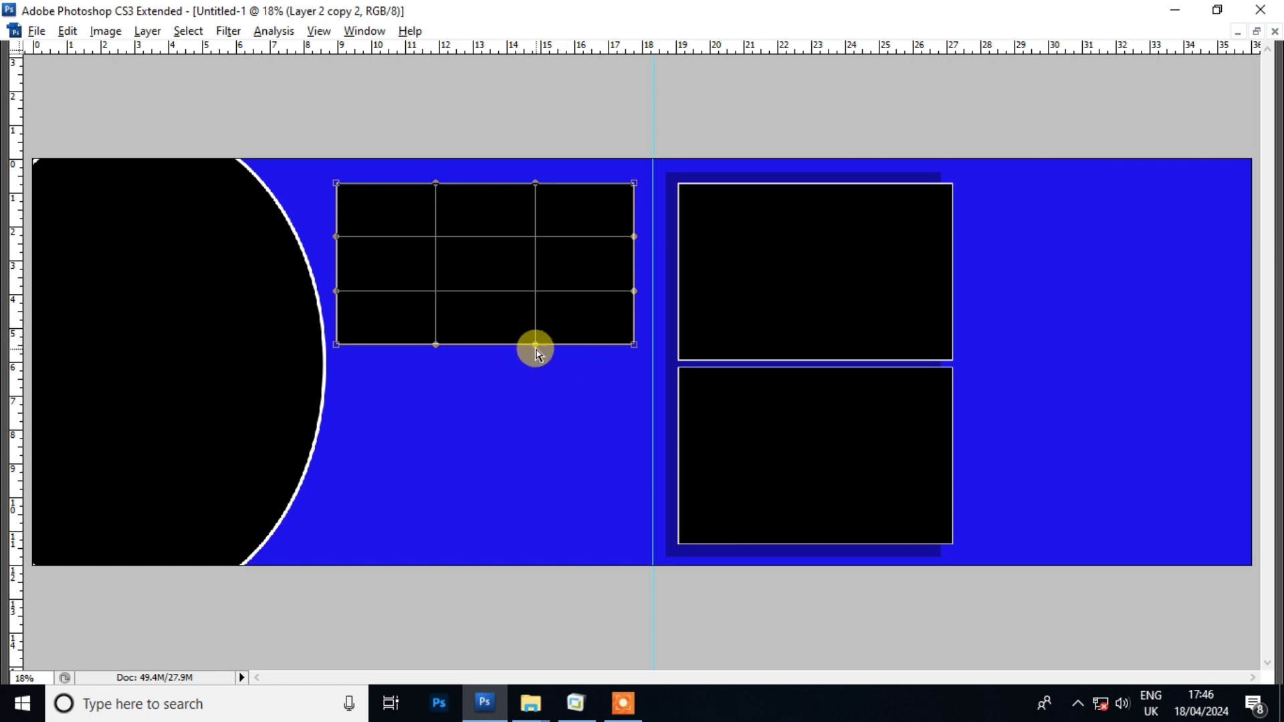
drag(538, 347, 506, 292)
double_click(525, 261)
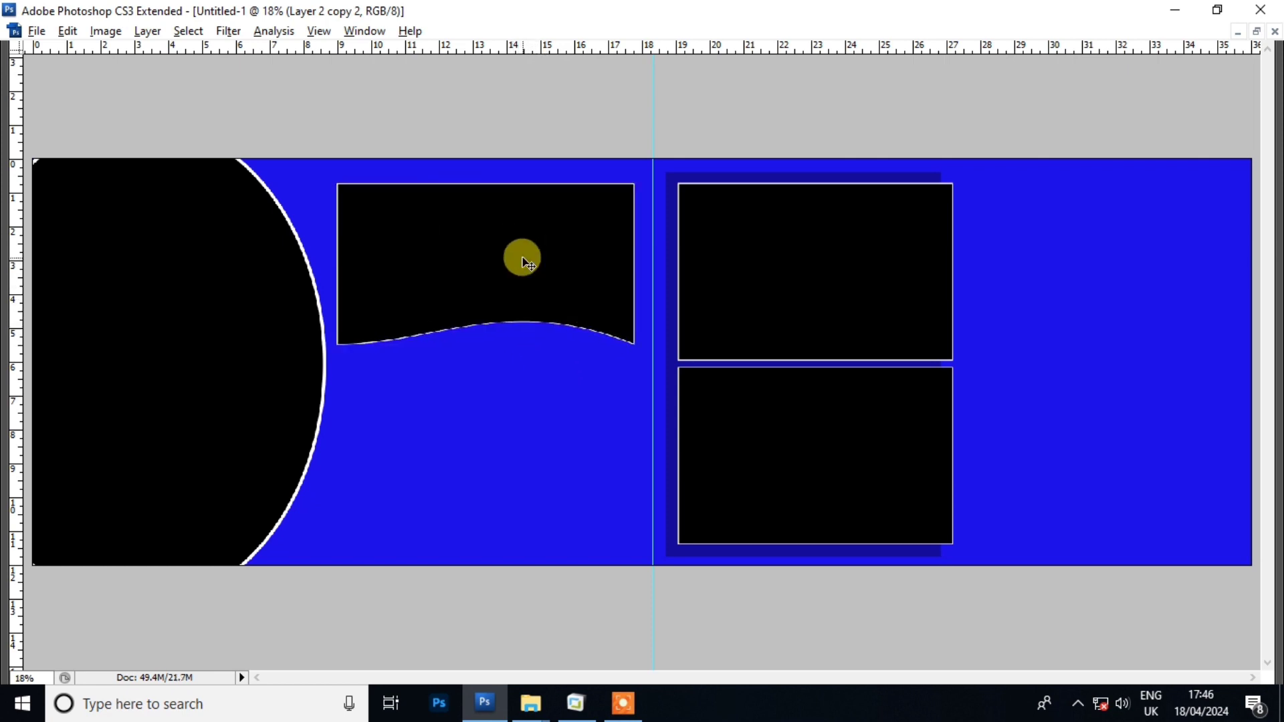
Enlarge the wavy frame taller and Alt-drag a copy to the right page's lower right.
key(ctrl+t)
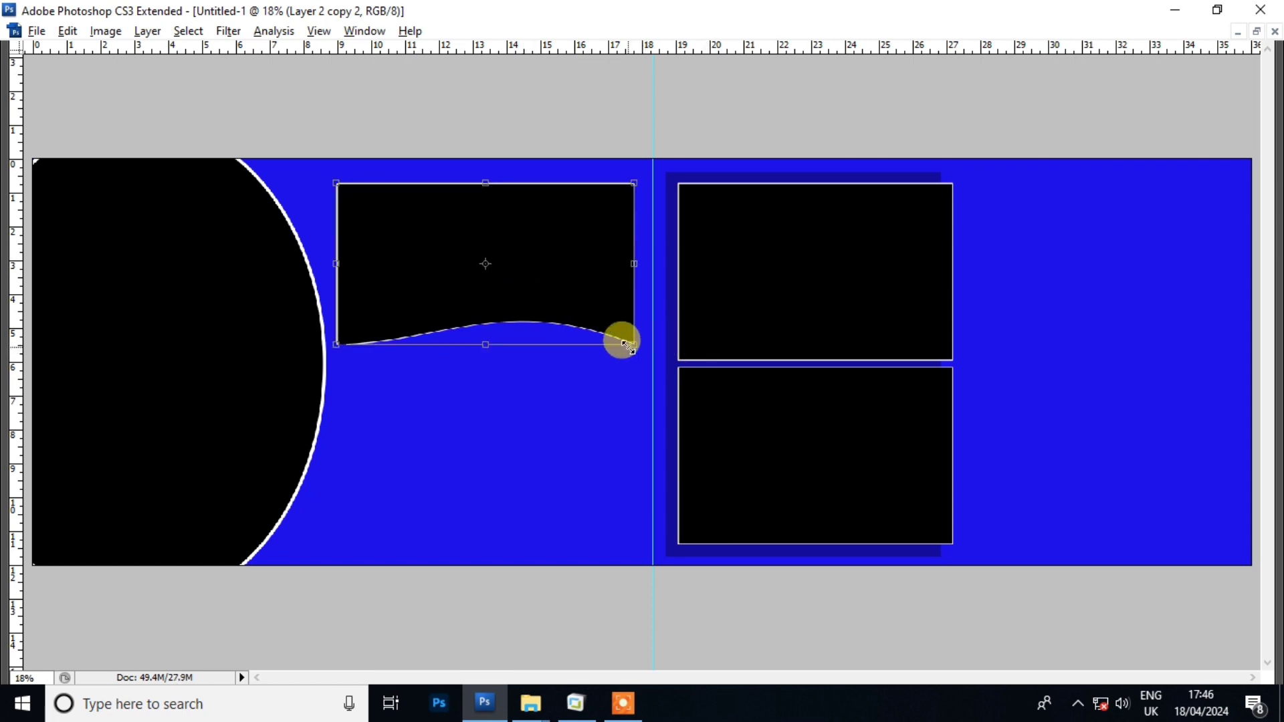
drag(634, 344, 633, 343)
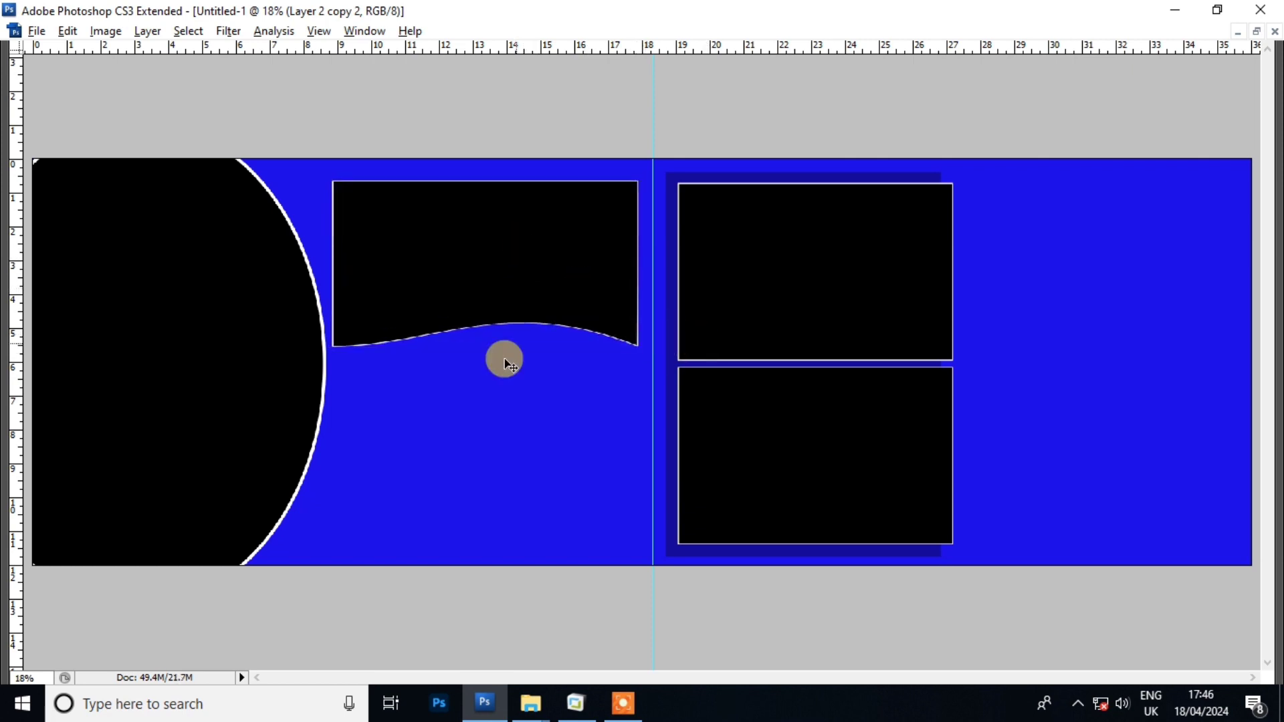
drag(487, 352, 491, 365)
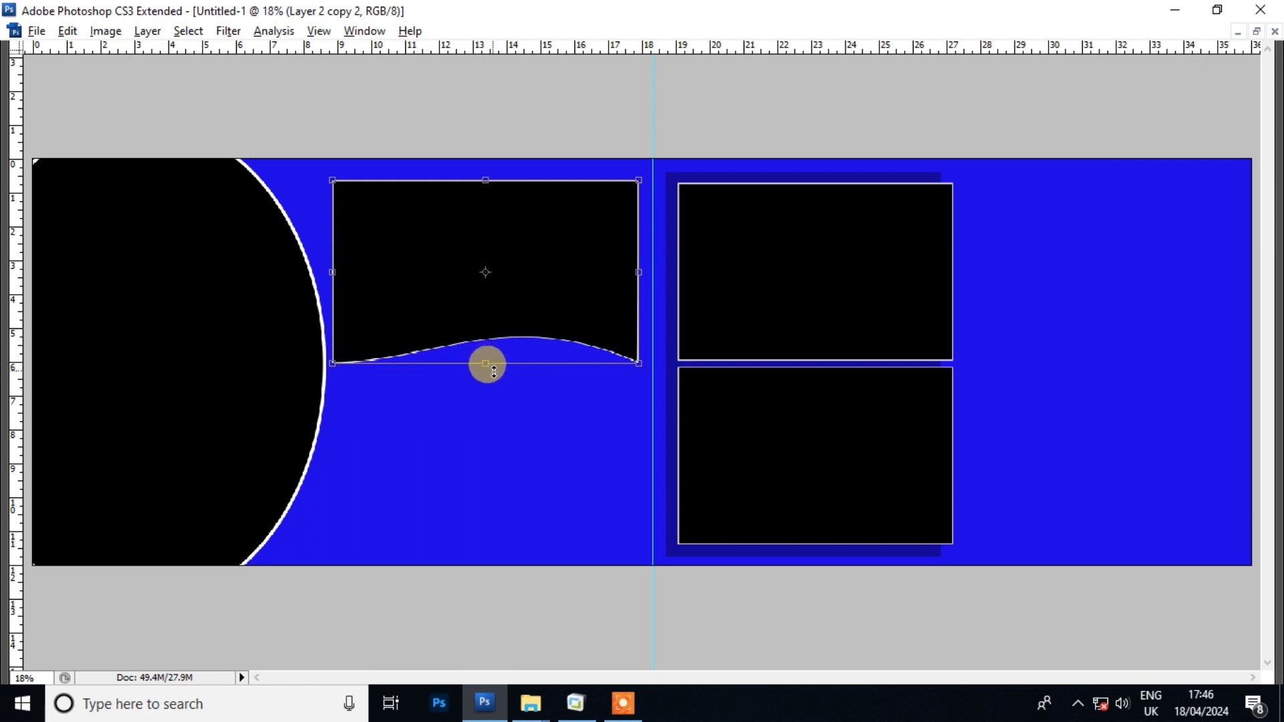
double_click(501, 305)
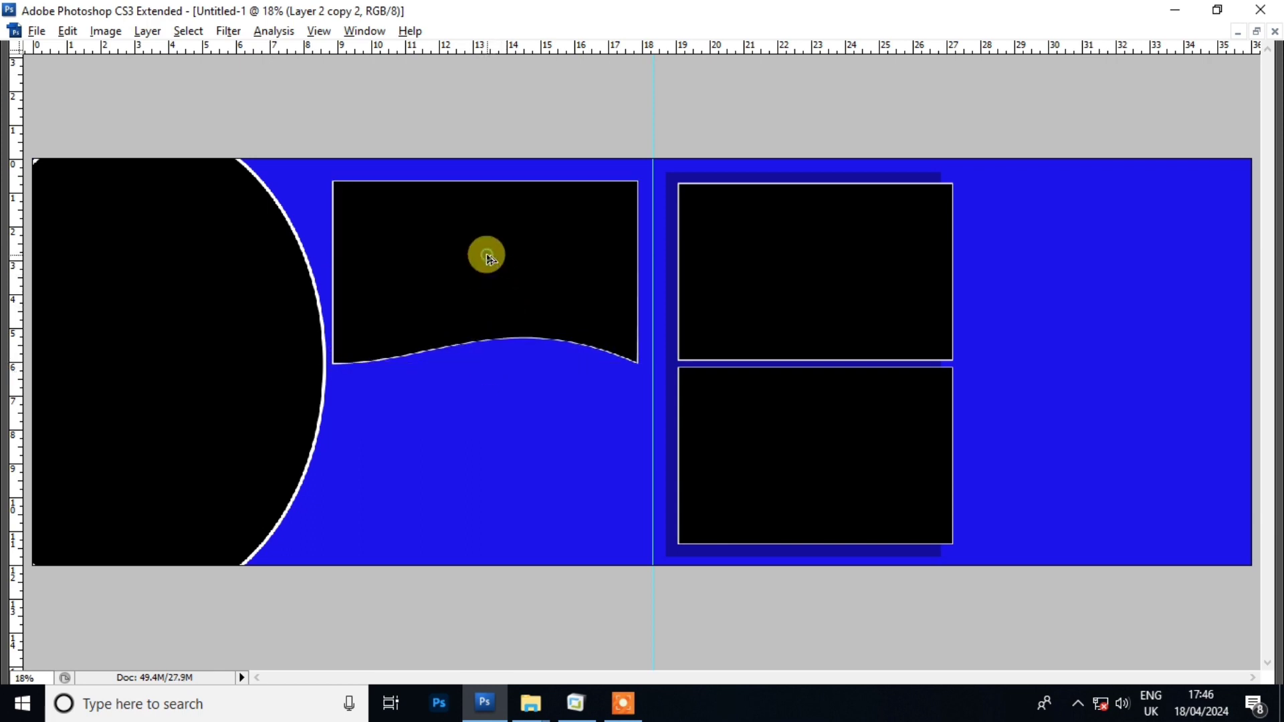
drag(487, 255, 1079, 441)
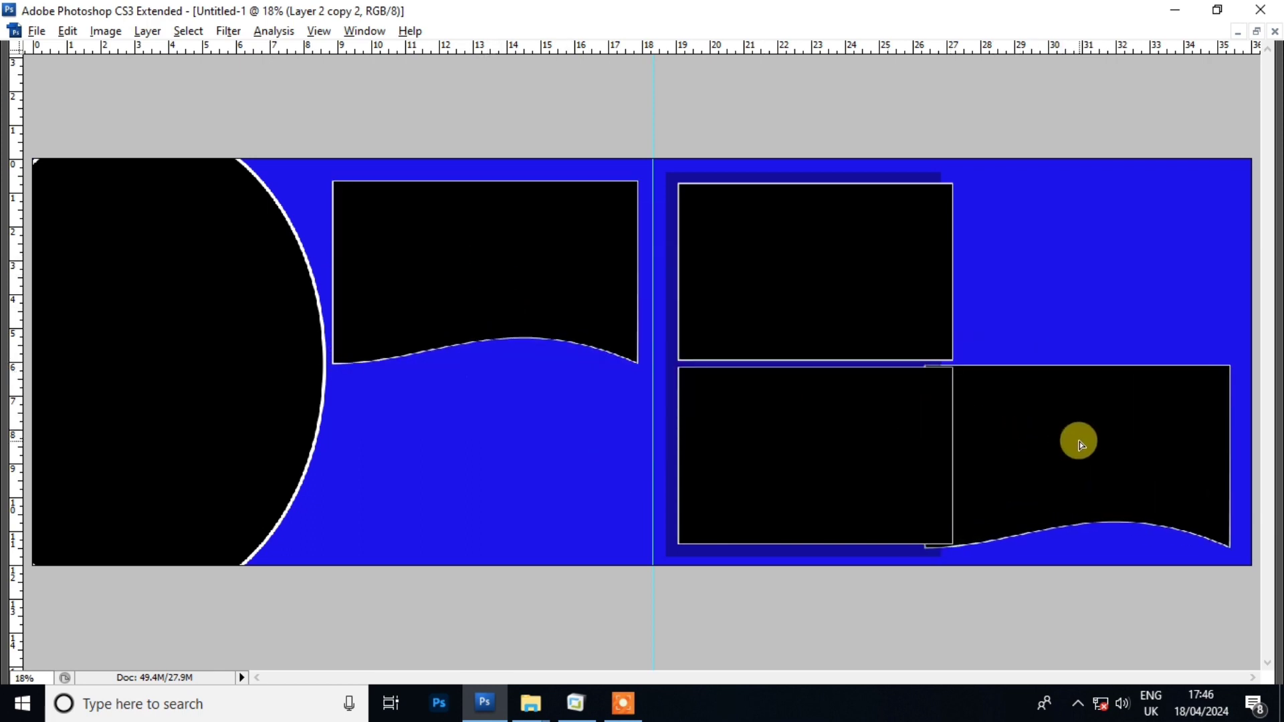
Flip the wavy-frame copy horizontally, resize it, and nudge it beside the lower-right frame.
key(ctrl+t)
right_click(1059, 444)
click(1112, 405)
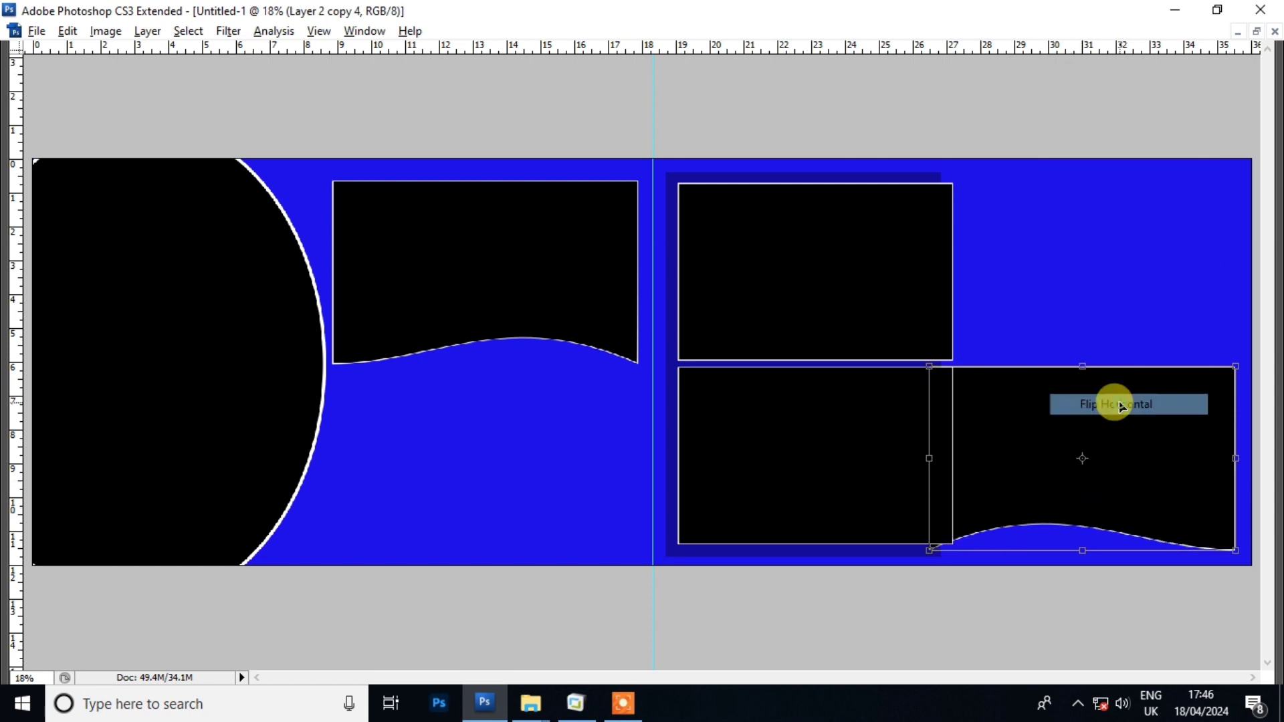
drag(928, 365, 942, 364)
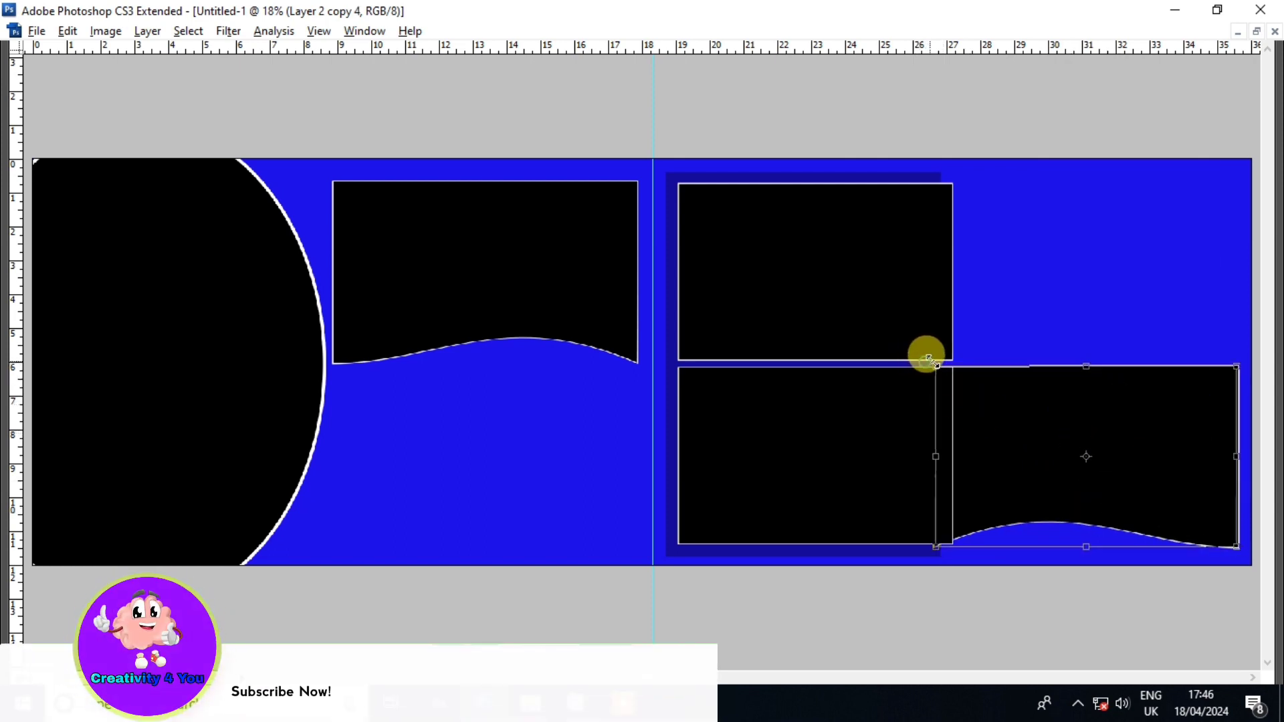
drag(1100, 439, 1117, 442)
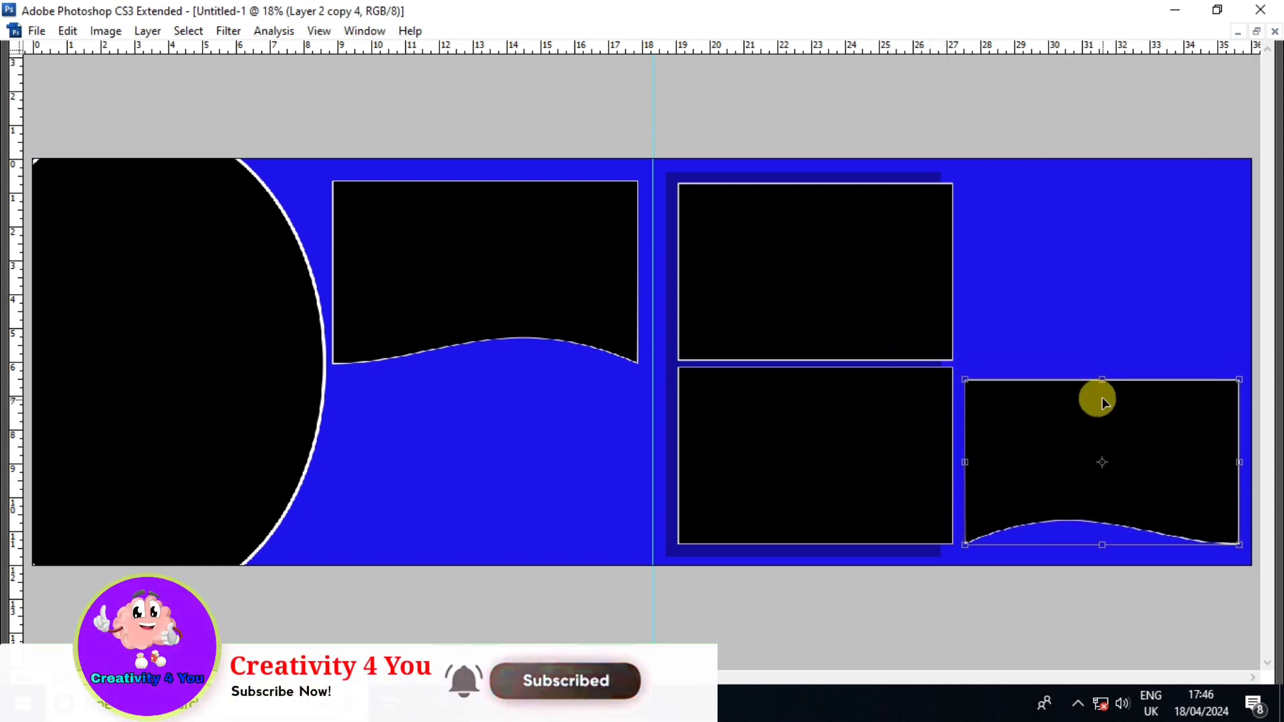
drag(1100, 376, 1100, 365)
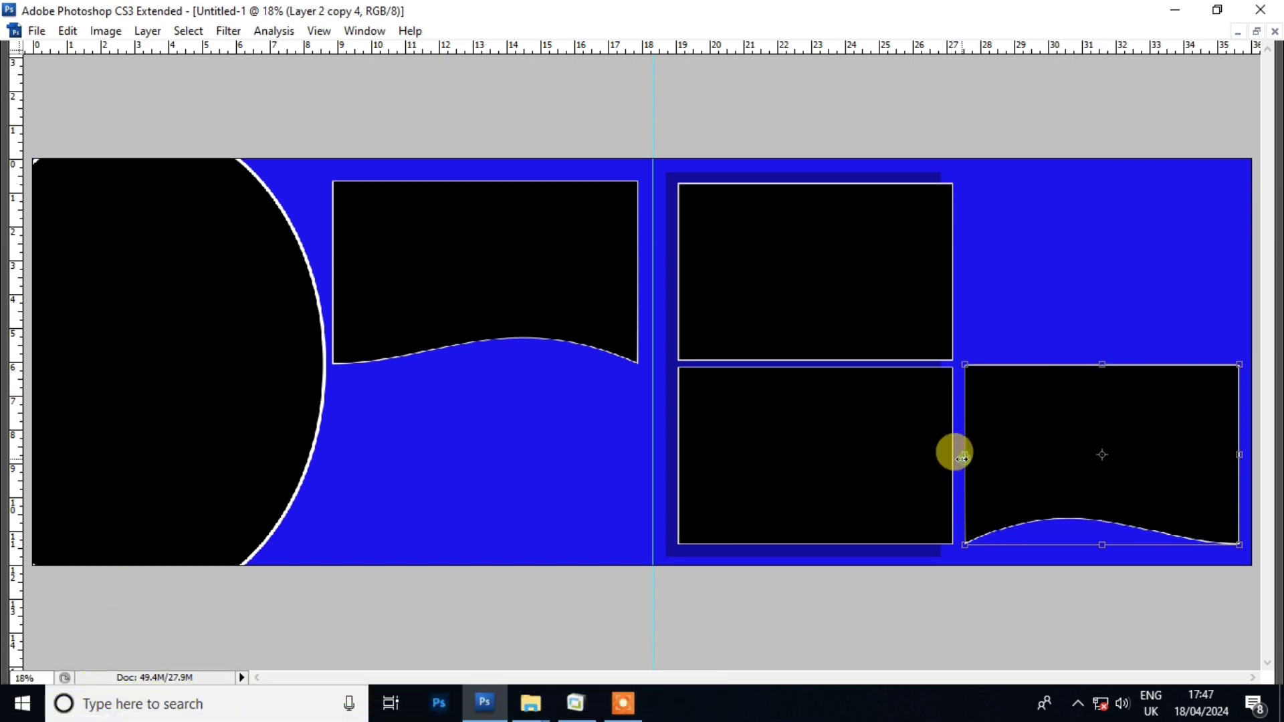
drag(963, 458, 957, 459)
key(Return)
key(shift+Right)
key(shift+Right)
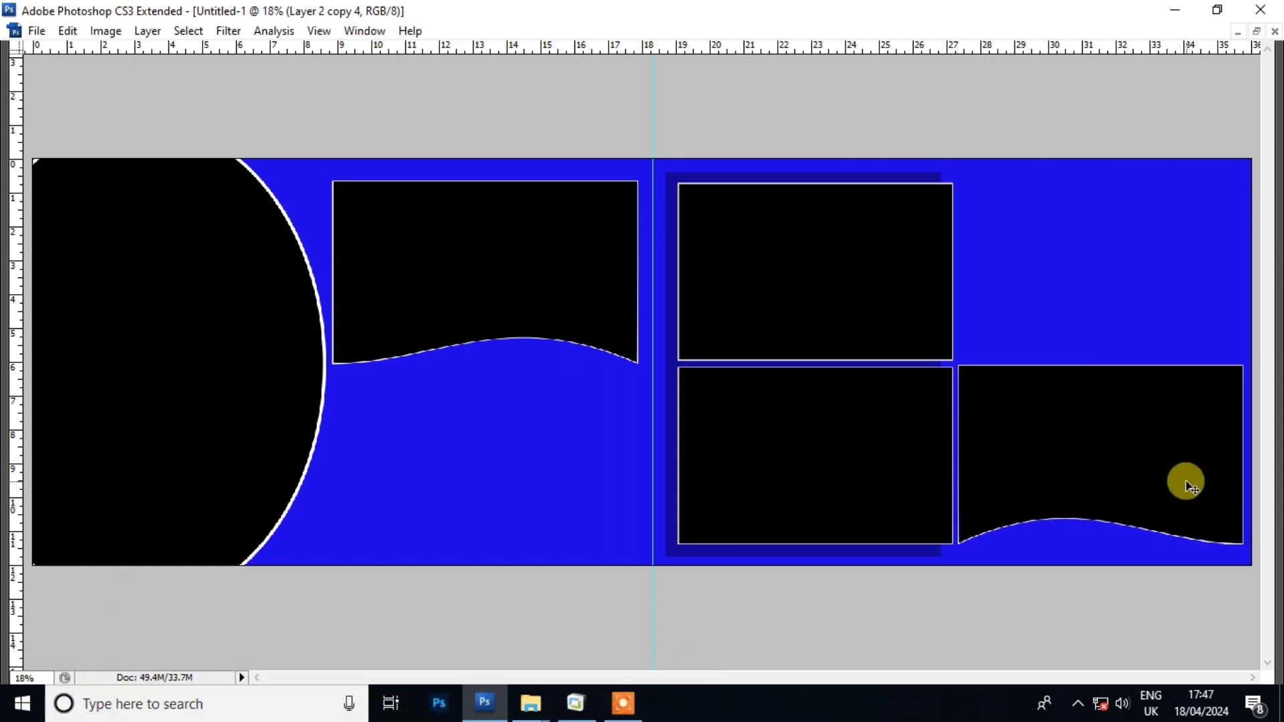
key(shift+Right)
key(shift+Right)
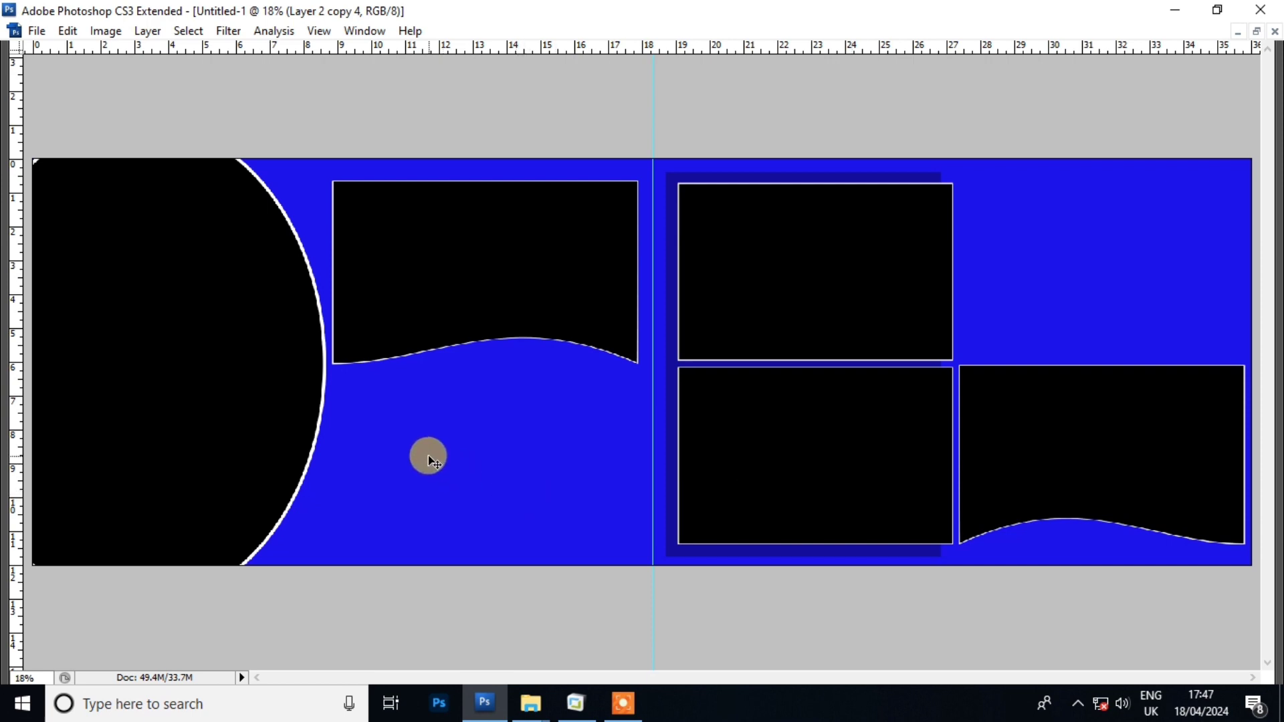
right_click(408, 395)
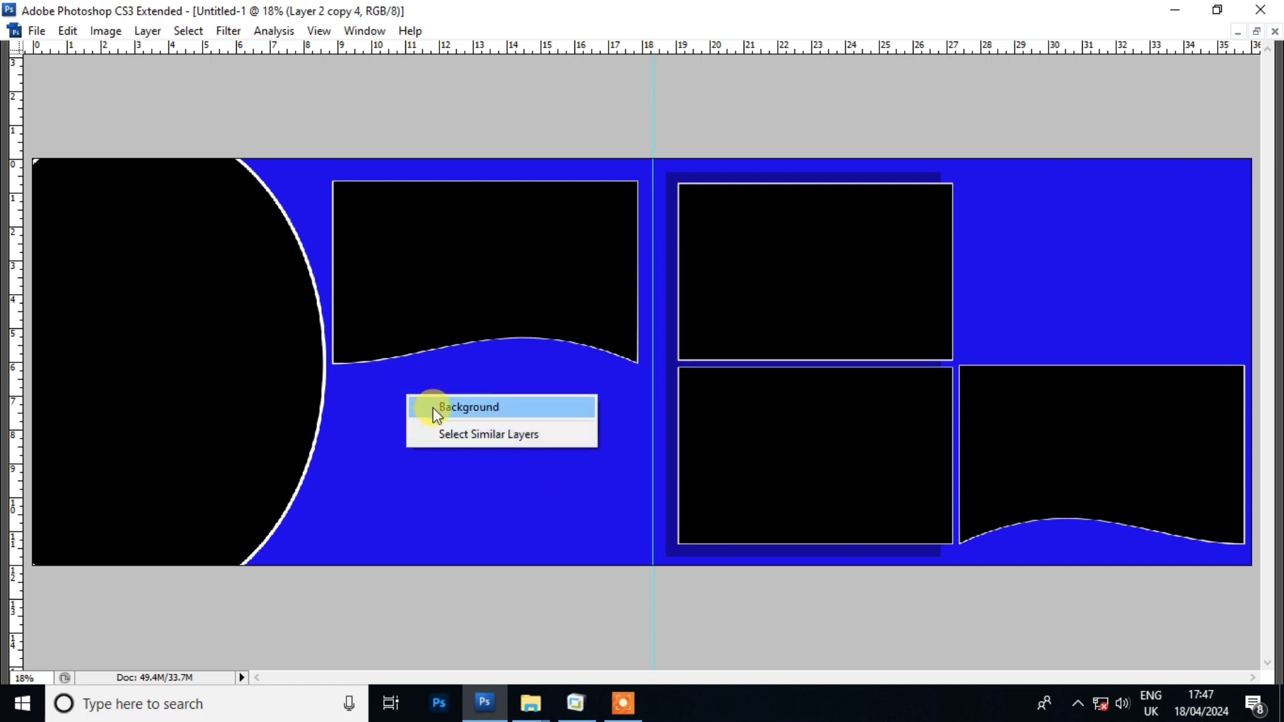
Copy a soft rounded area below the wavy frame to its own layer and darken it to black.
click(432, 407)
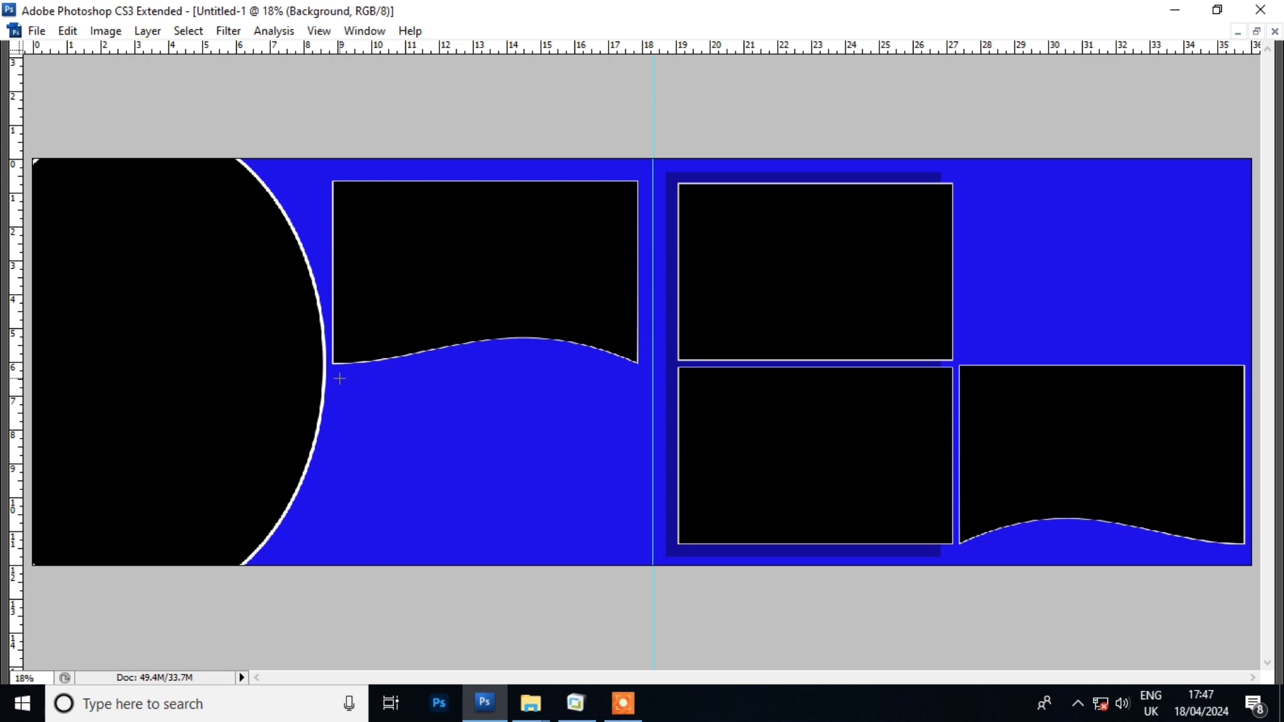
drag(470, 520, 630, 529)
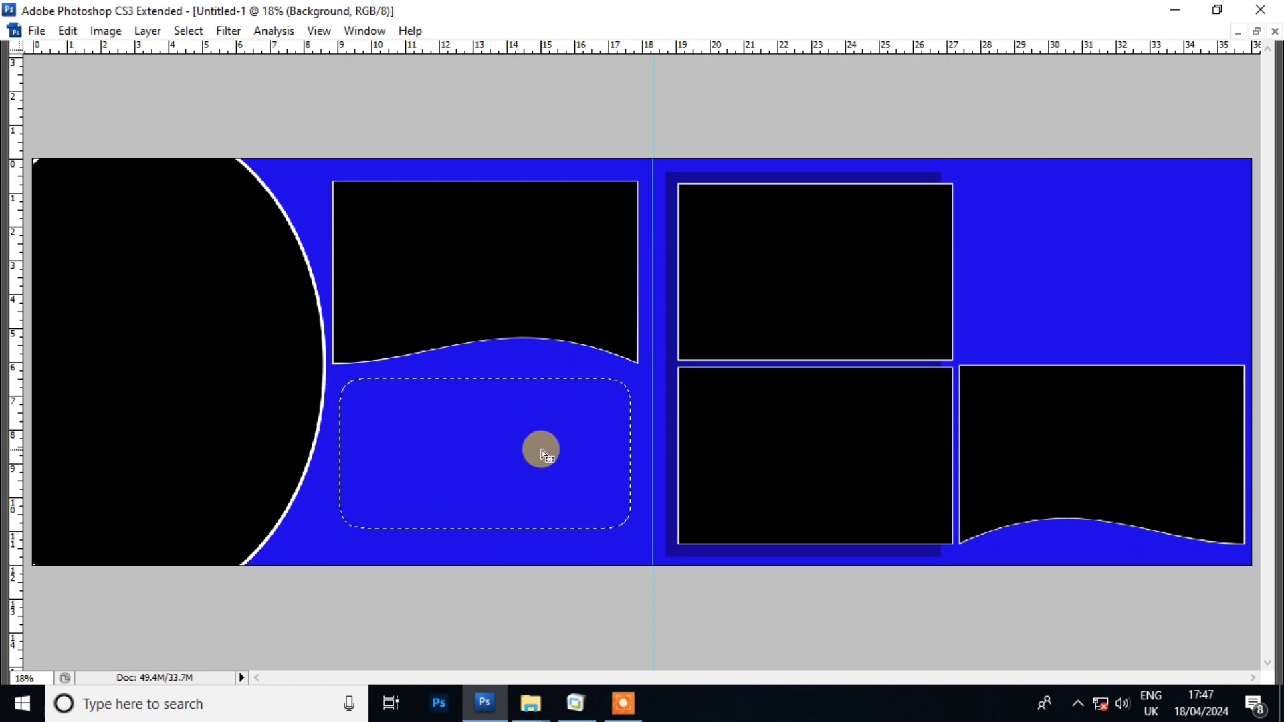
key(ctrl+j)
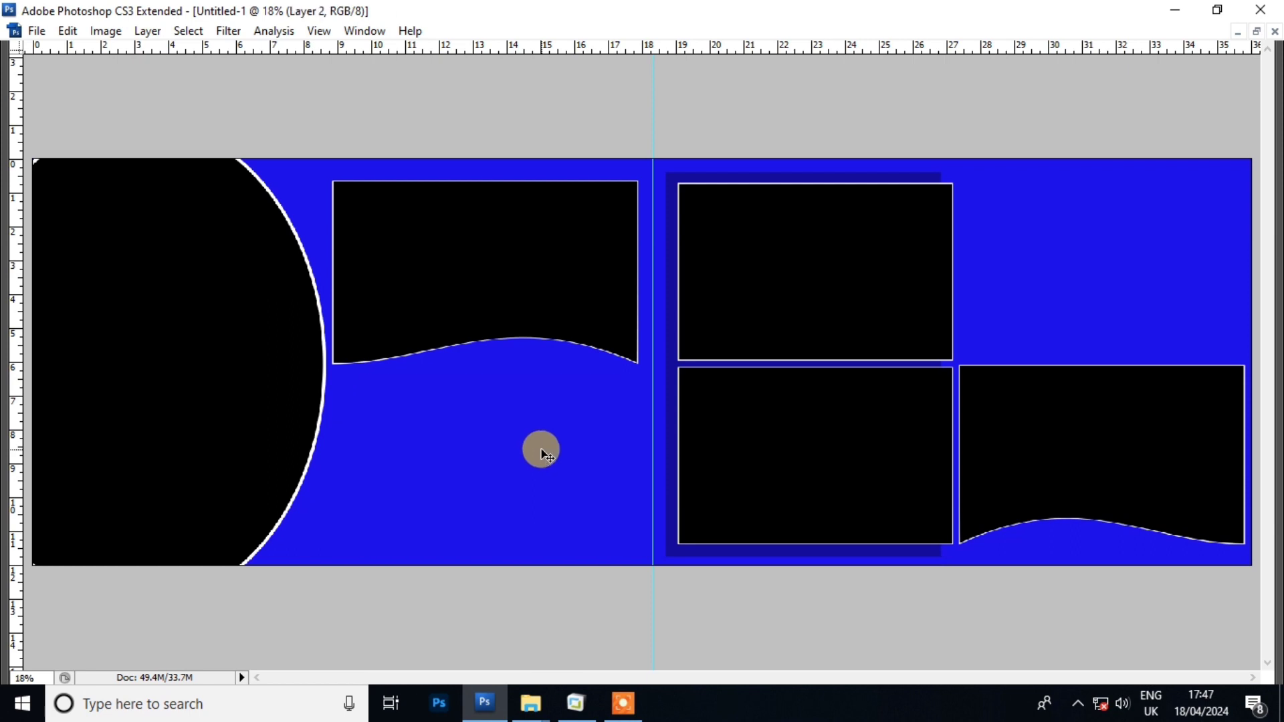
key(ctrl+u)
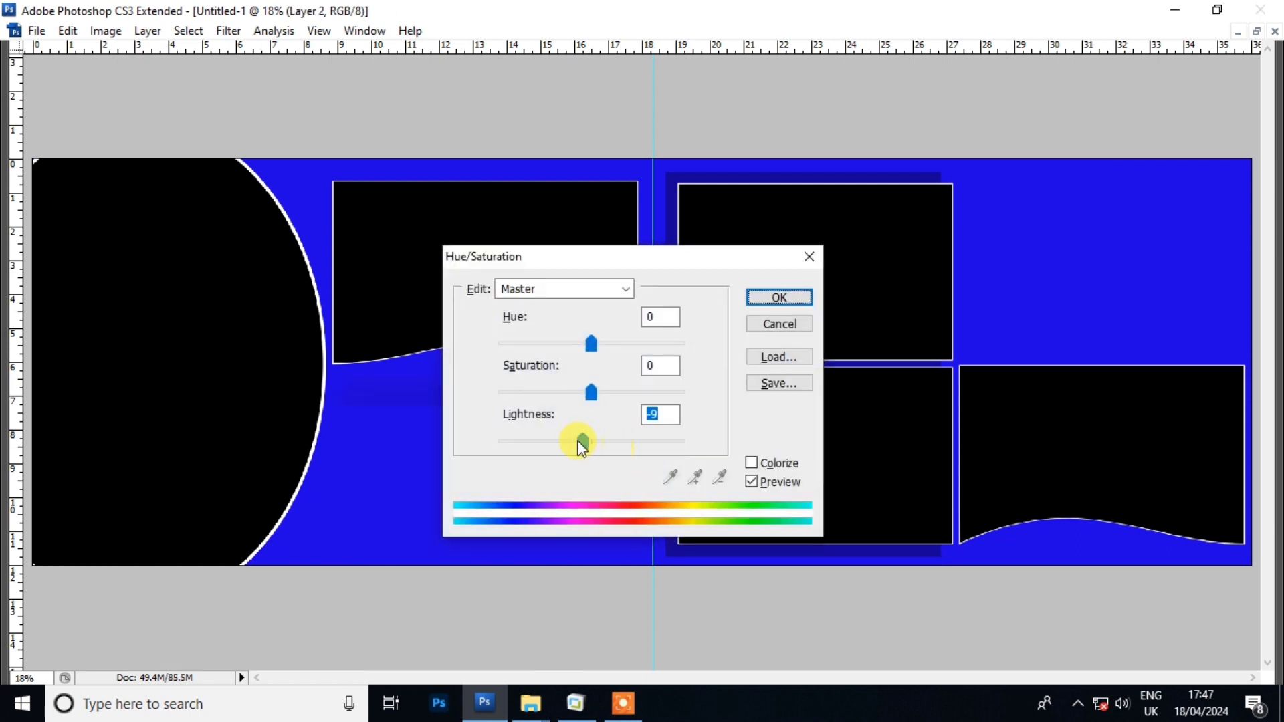
drag(582, 441, 381, 426)
key(Return)
Stretch the black shadow box toward the wavy frame, then place a copy at upper right.
key(ctrl+t)
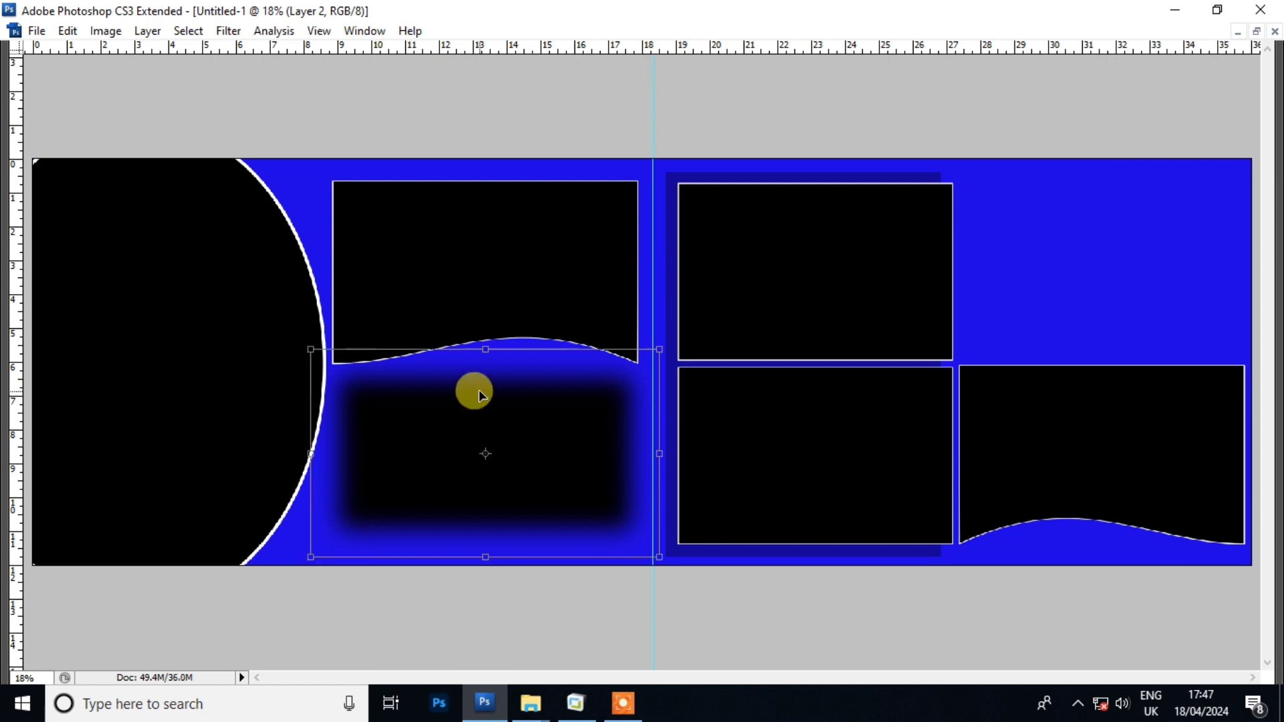
drag(486, 349, 486, 332)
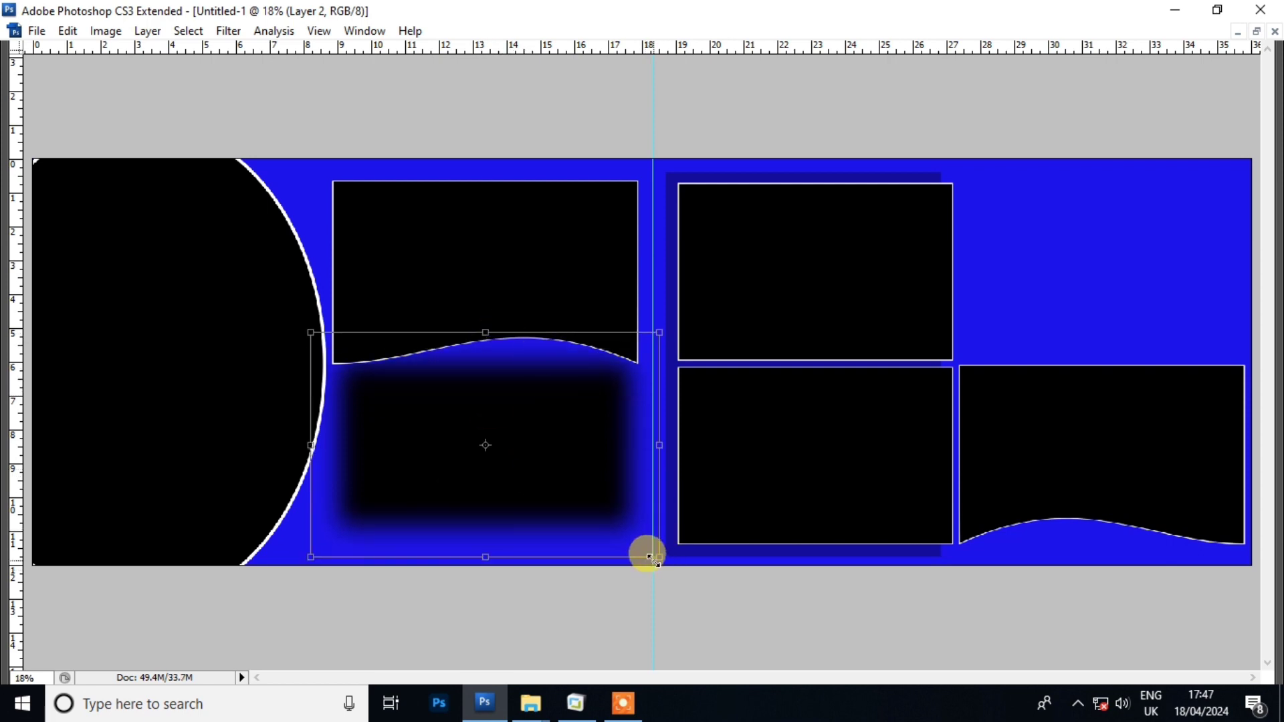
drag(651, 556, 660, 570)
key(Return)
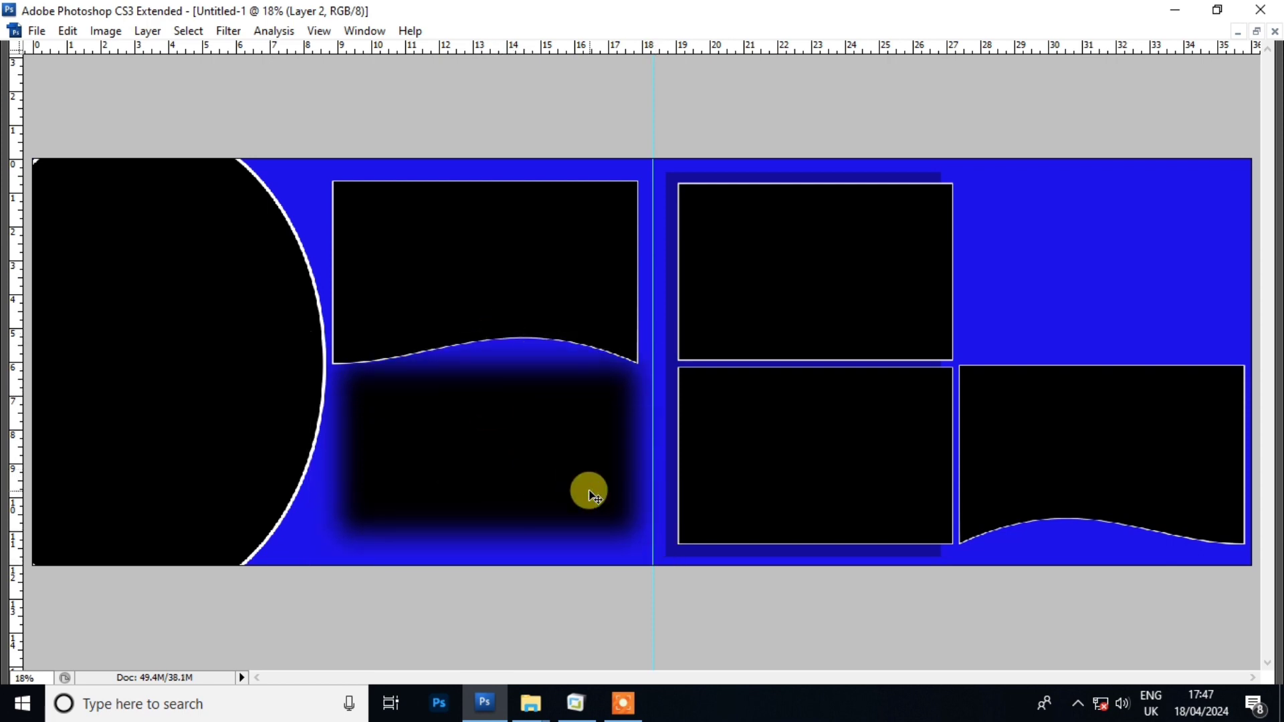
drag(482, 469, 483, 469)
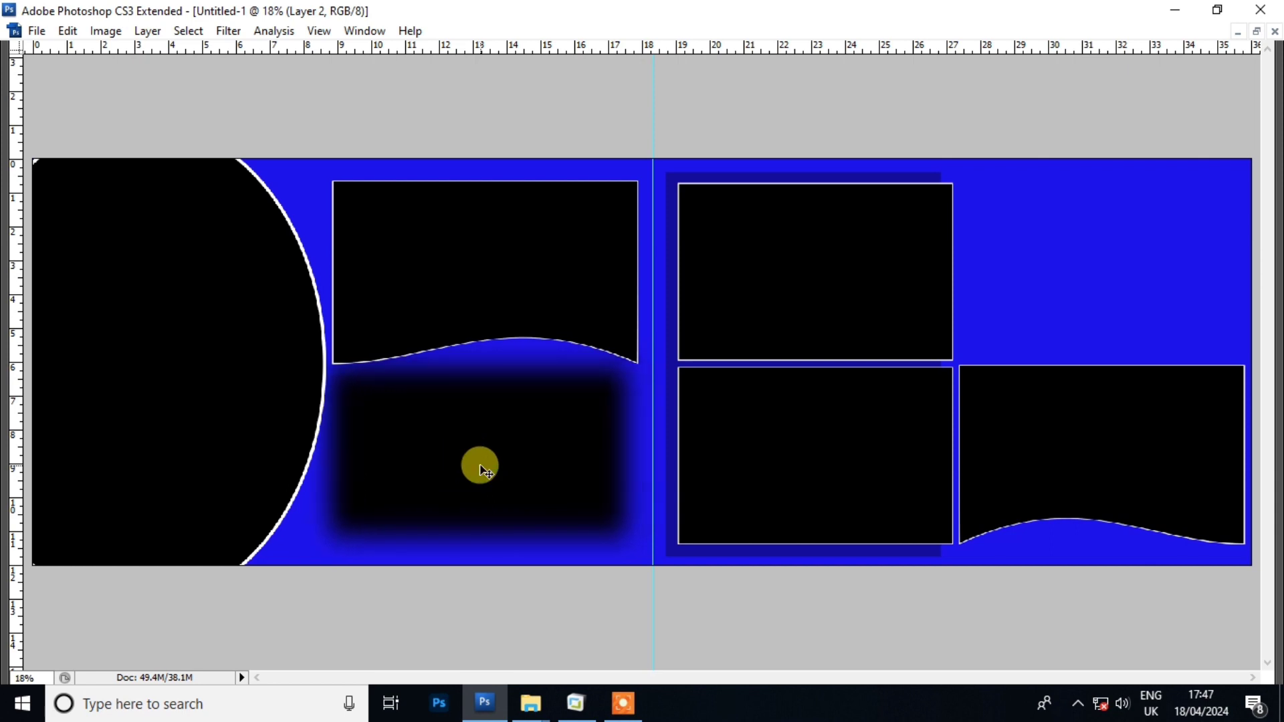
key(ctrl+t)
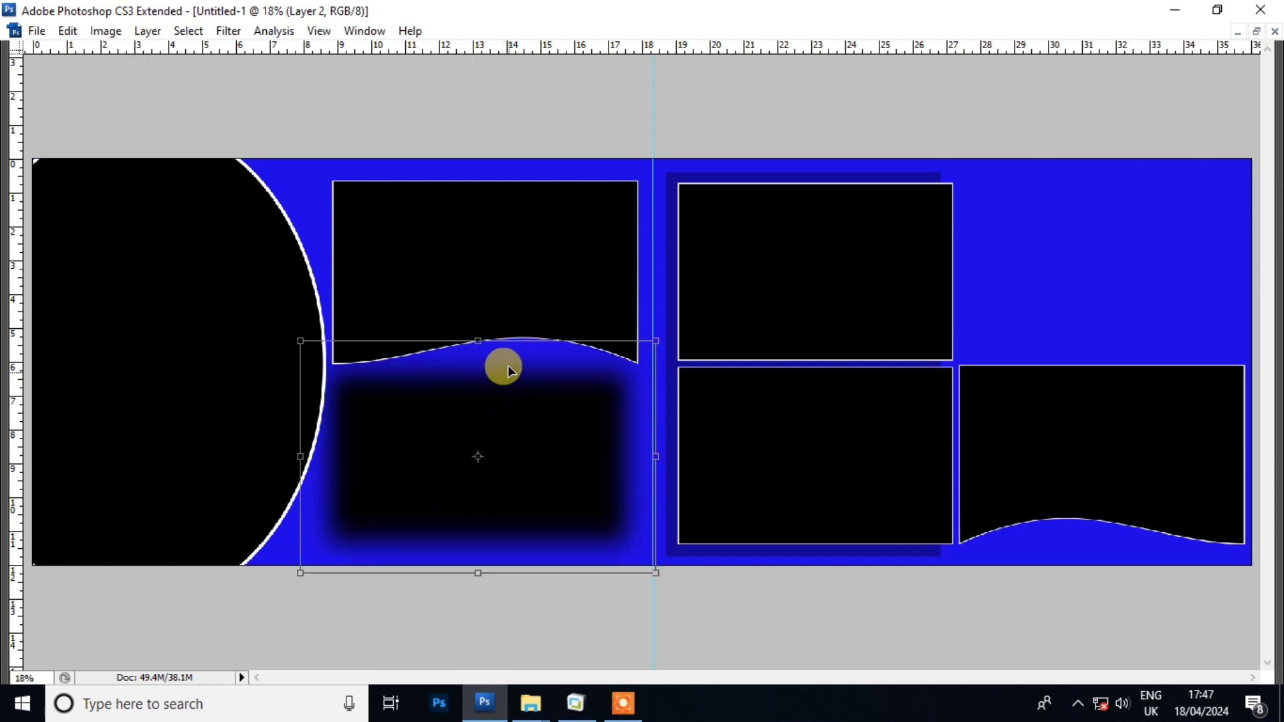
drag(478, 334, 479, 321)
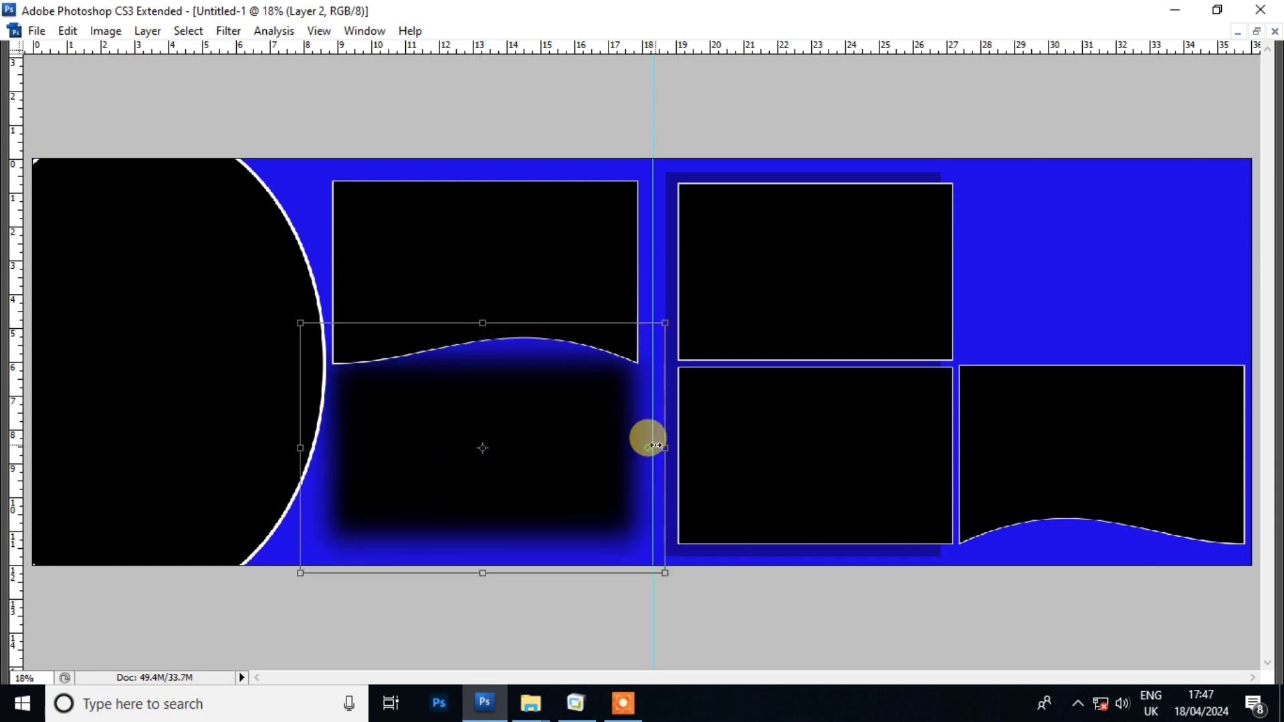
double_click(546, 493)
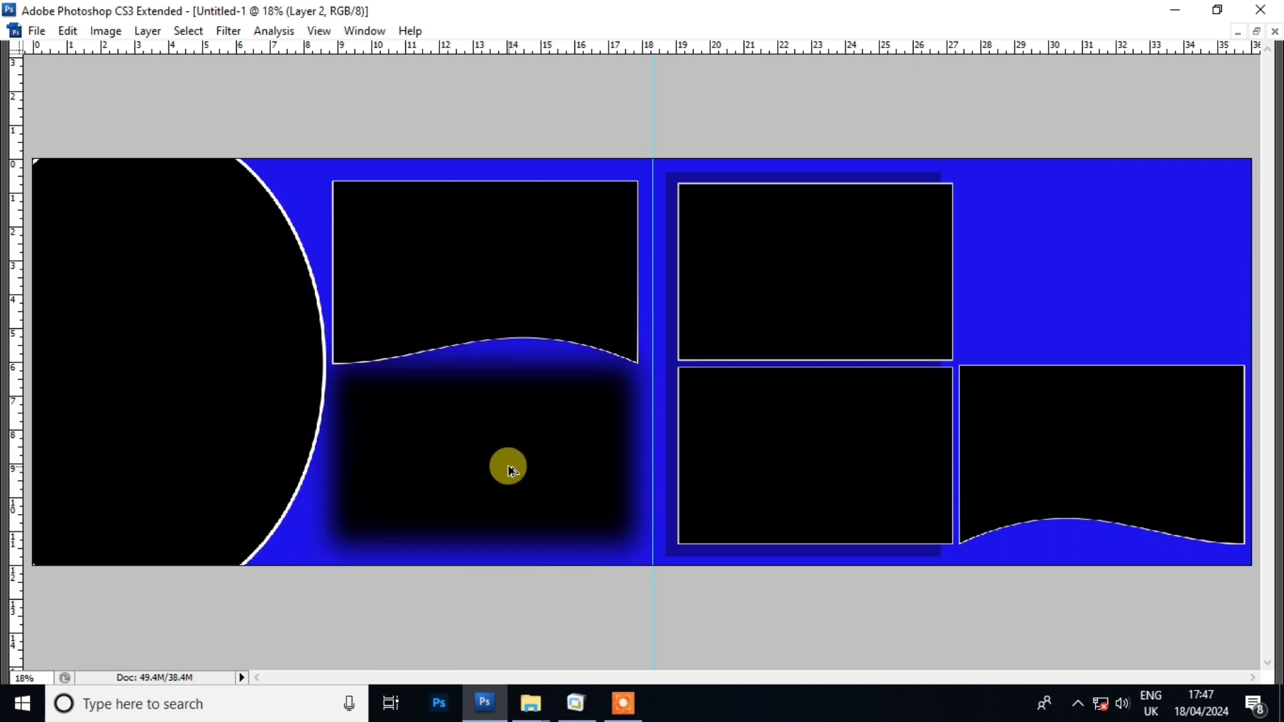
mouse_move(509, 470)
mouse_down()
mouse_move(1145, 324)
mouse_move(1130, 290)
mouse_up()
Narrow the copied shadow box from its left side to fit the upper-right space.
key(ctrl+t)
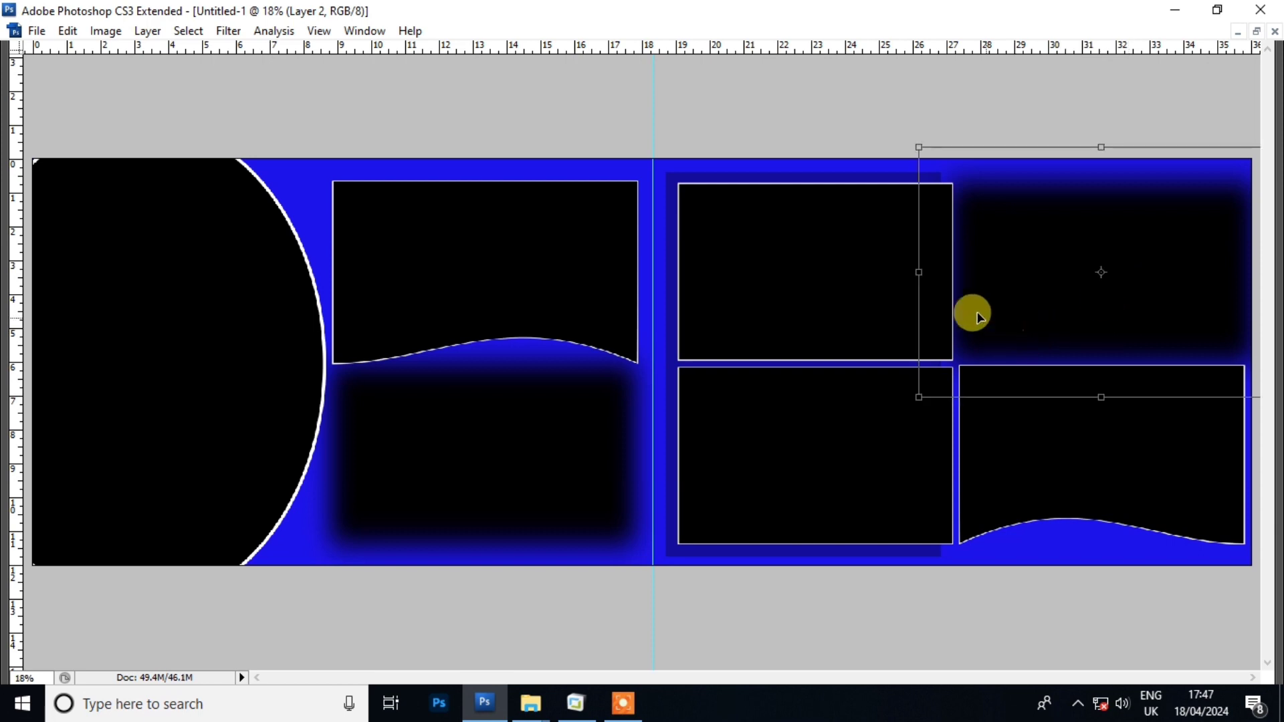
mouse_move(917, 272)
mouse_down()
mouse_move(941, 272)
mouse_move(922, 266)
mouse_up()
key(Return)
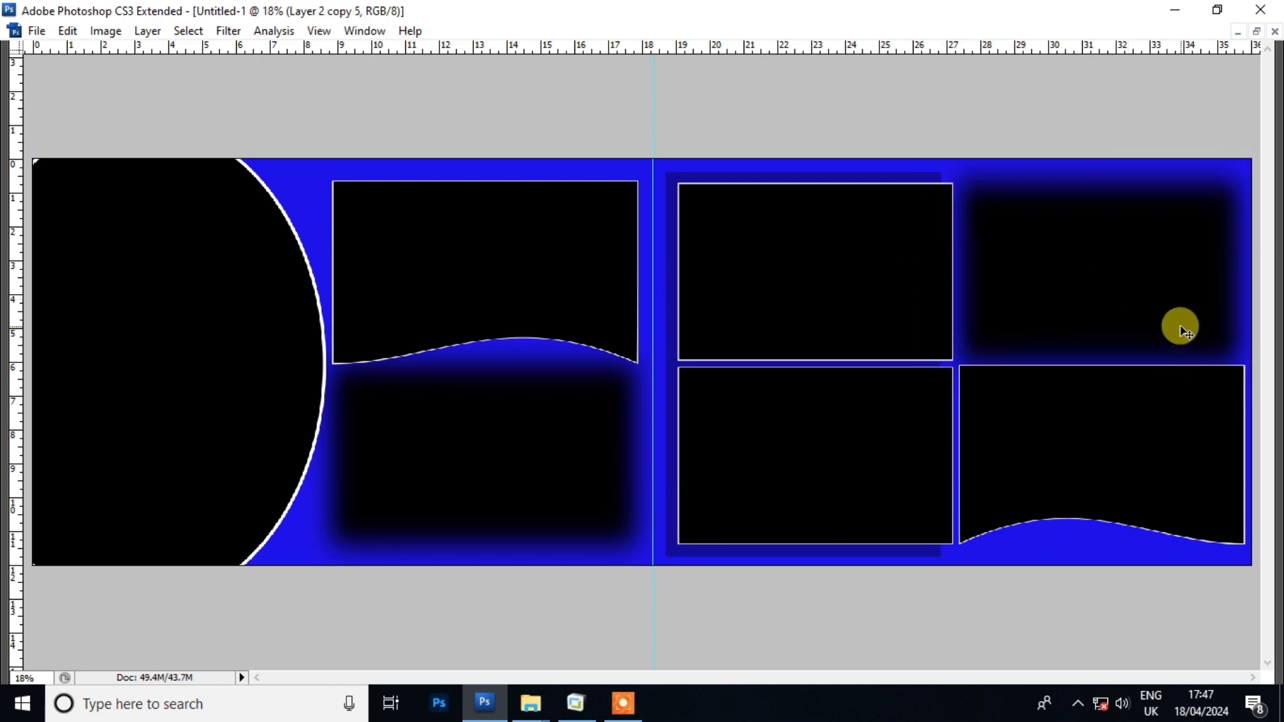
Stretch the top-middle wave frame's bottom edge down and nudge the frame up slightly.
right_click(814, 339)
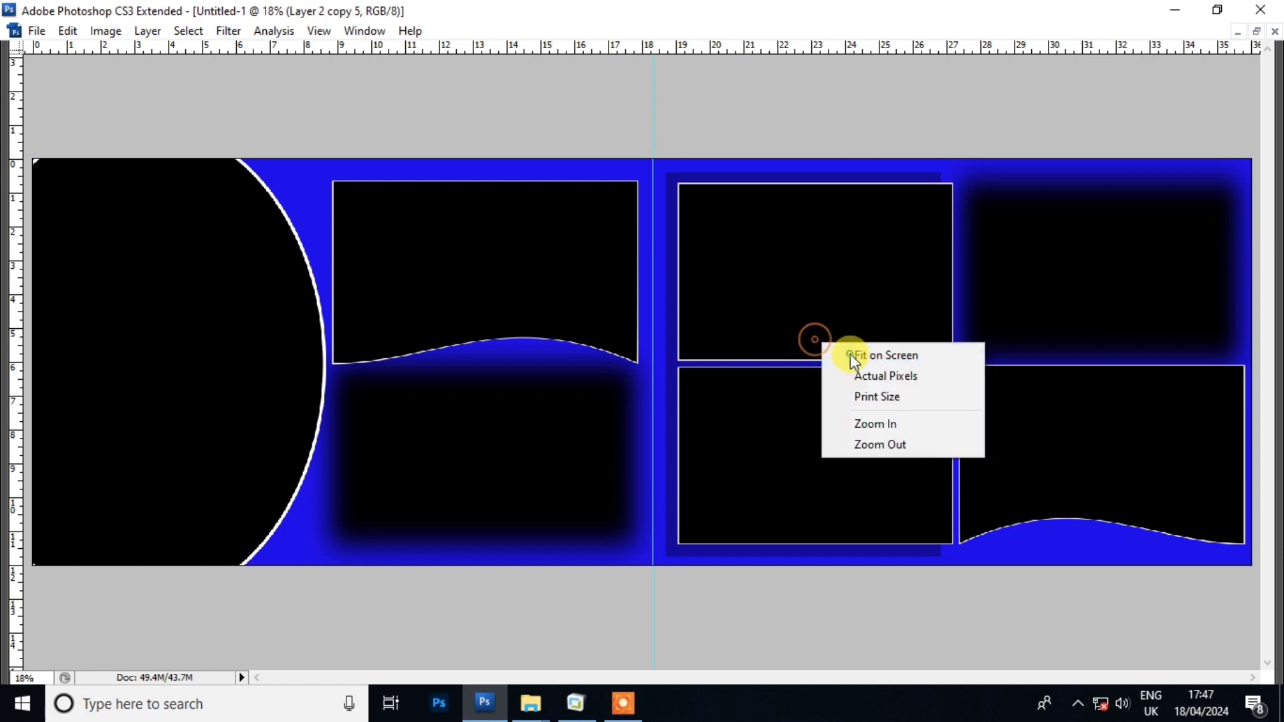
click(849, 354)
key(ctrl+t)
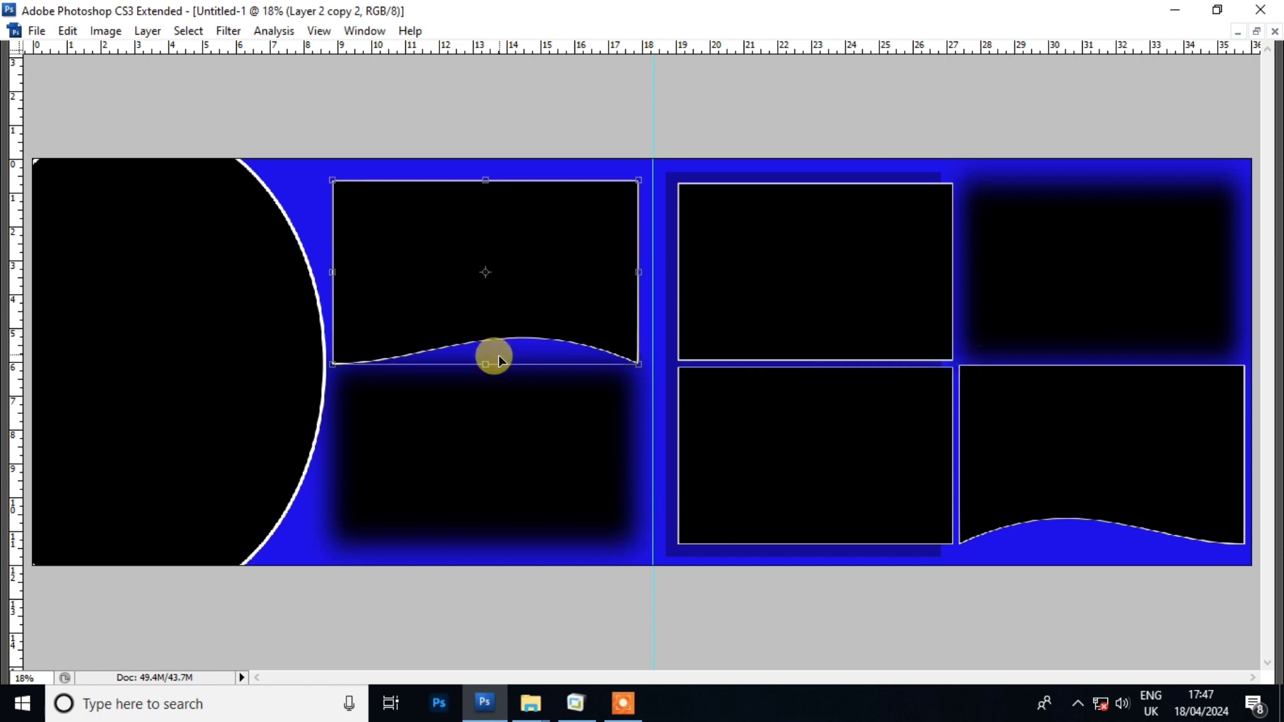
drag(485, 365, 485, 379)
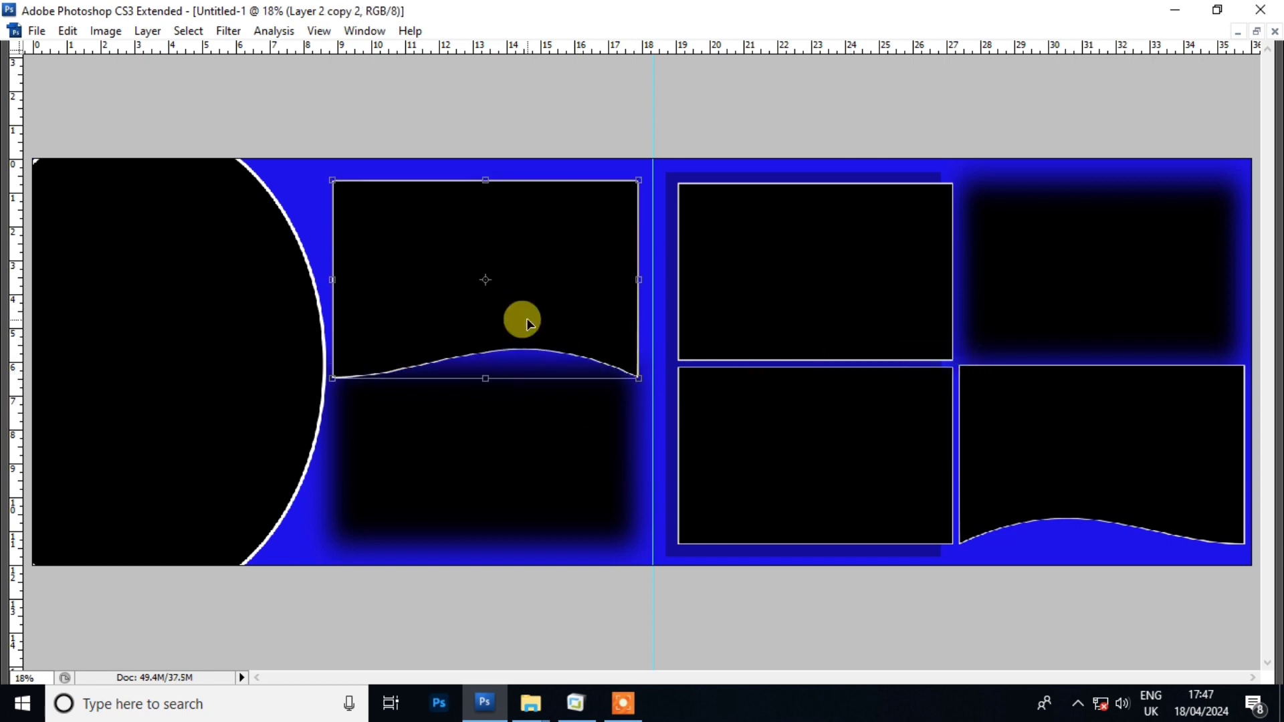
key(Return)
key(shift+Up)
key(shift+Up)
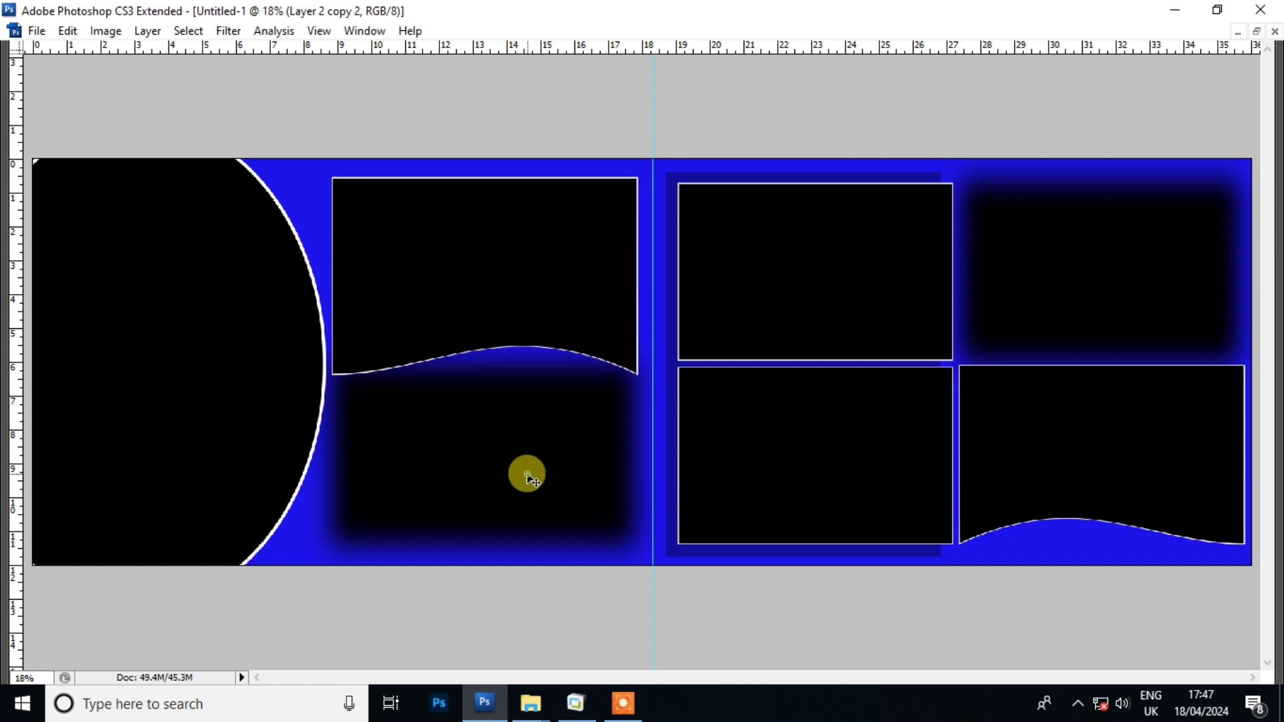
Duplicate the left circle's arc shifted left, fade the outer arc to 30%, nudge the inner copy right.
click(290, 374)
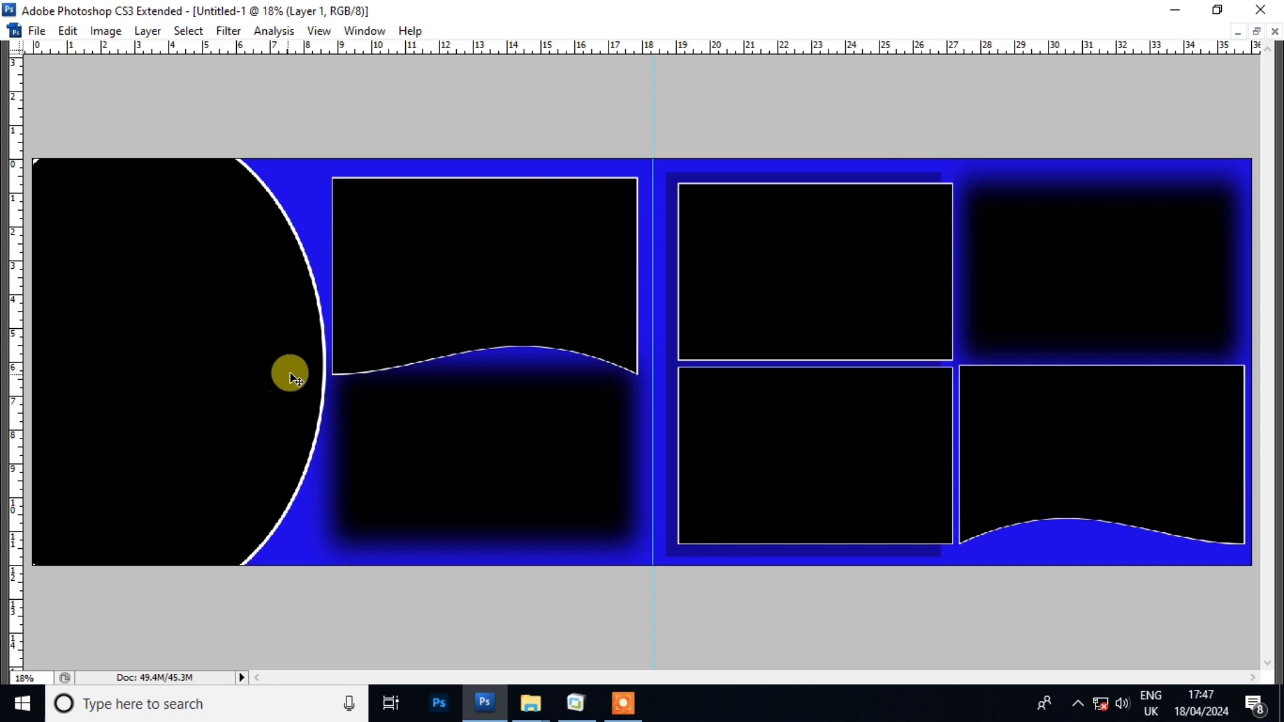
drag(291, 401, 270, 406)
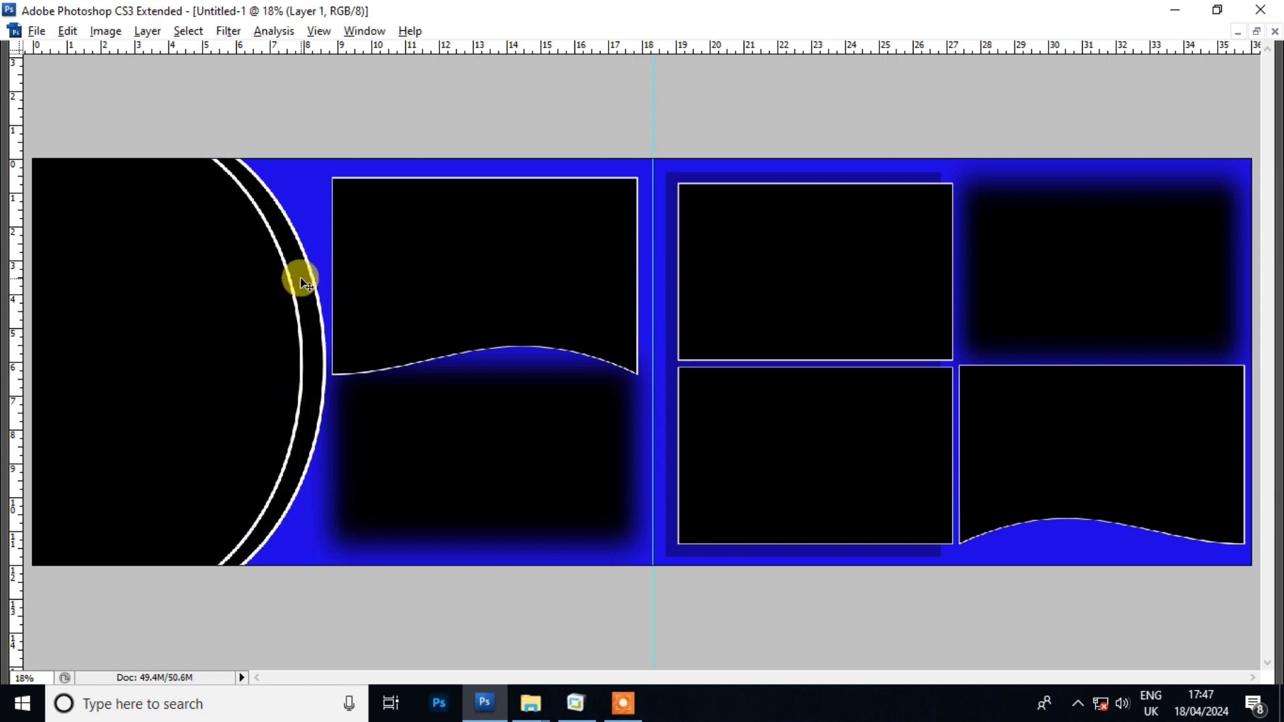
key(F7)
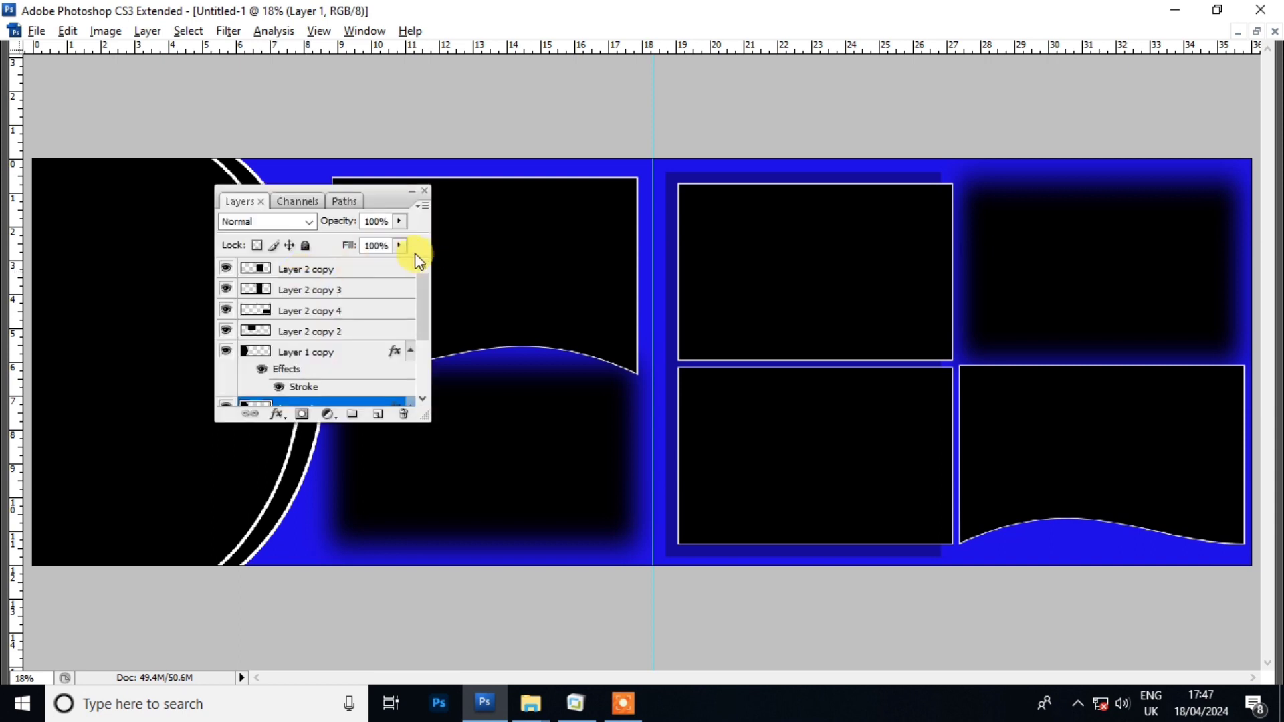
mouse_move(383, 206)
mouse_down()
mouse_move(963, 177)
mouse_move(959, 187)
mouse_up()
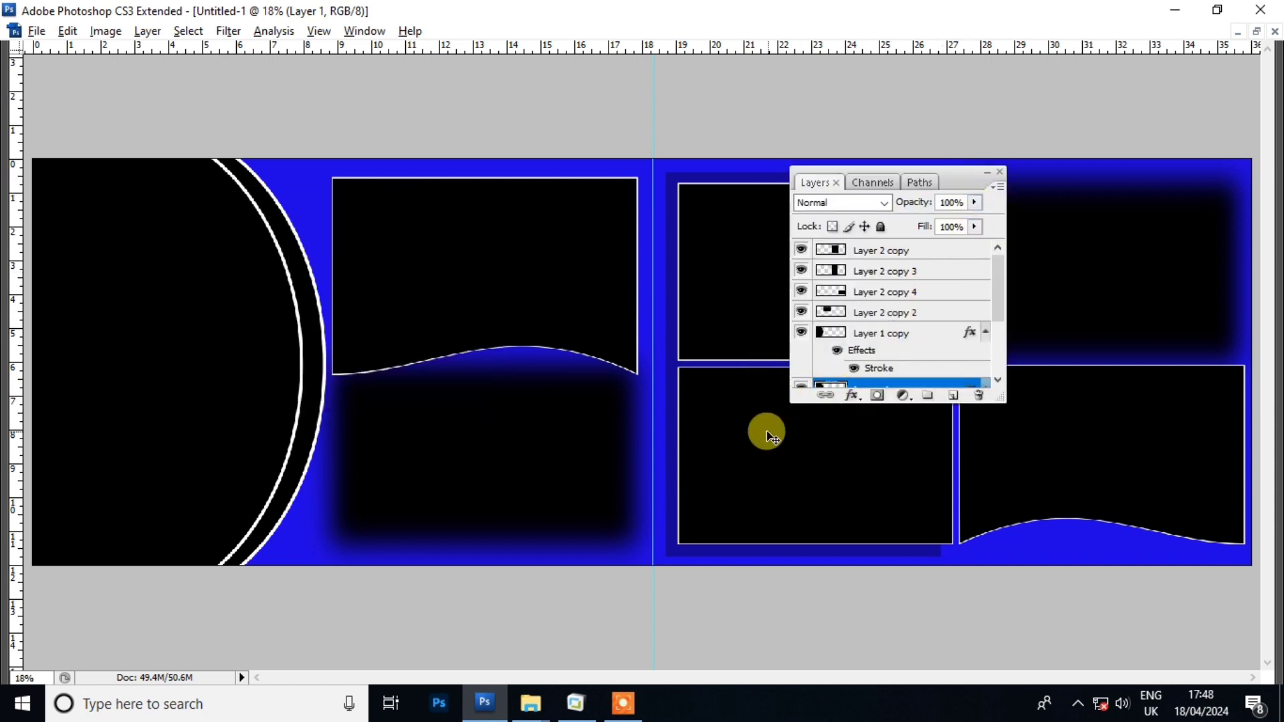
key(3)
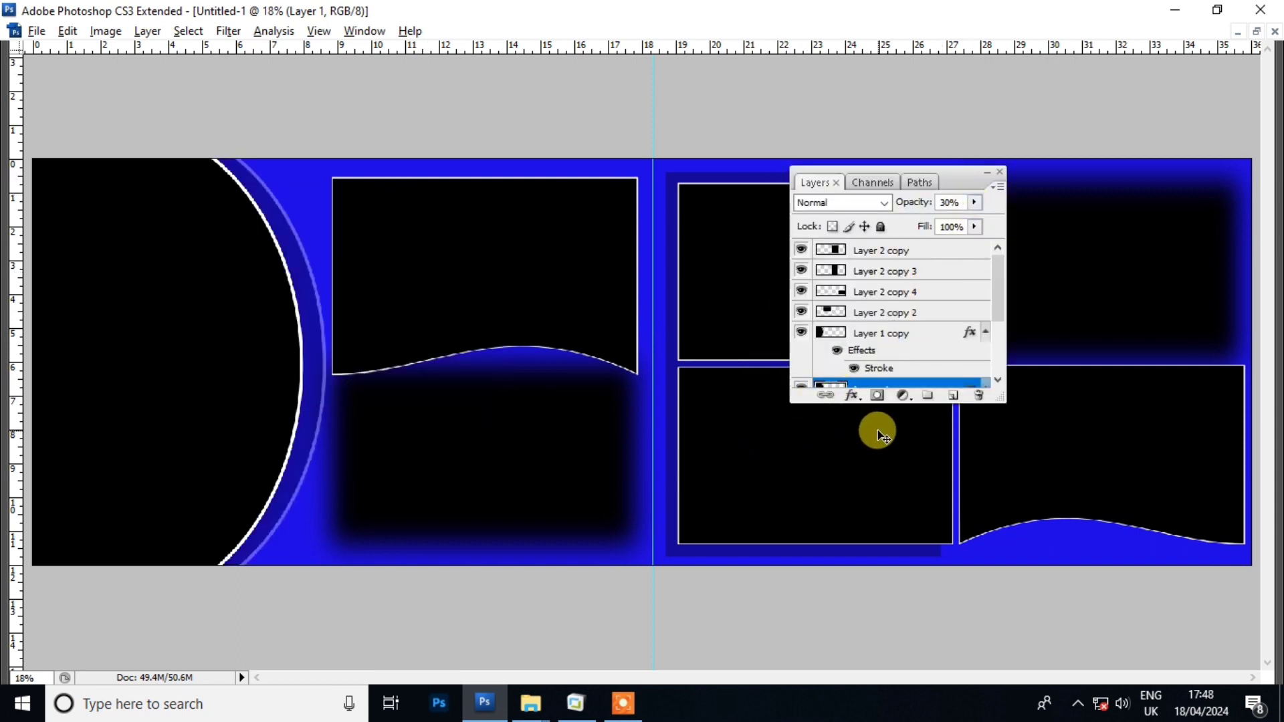
drag(209, 367, 212, 368)
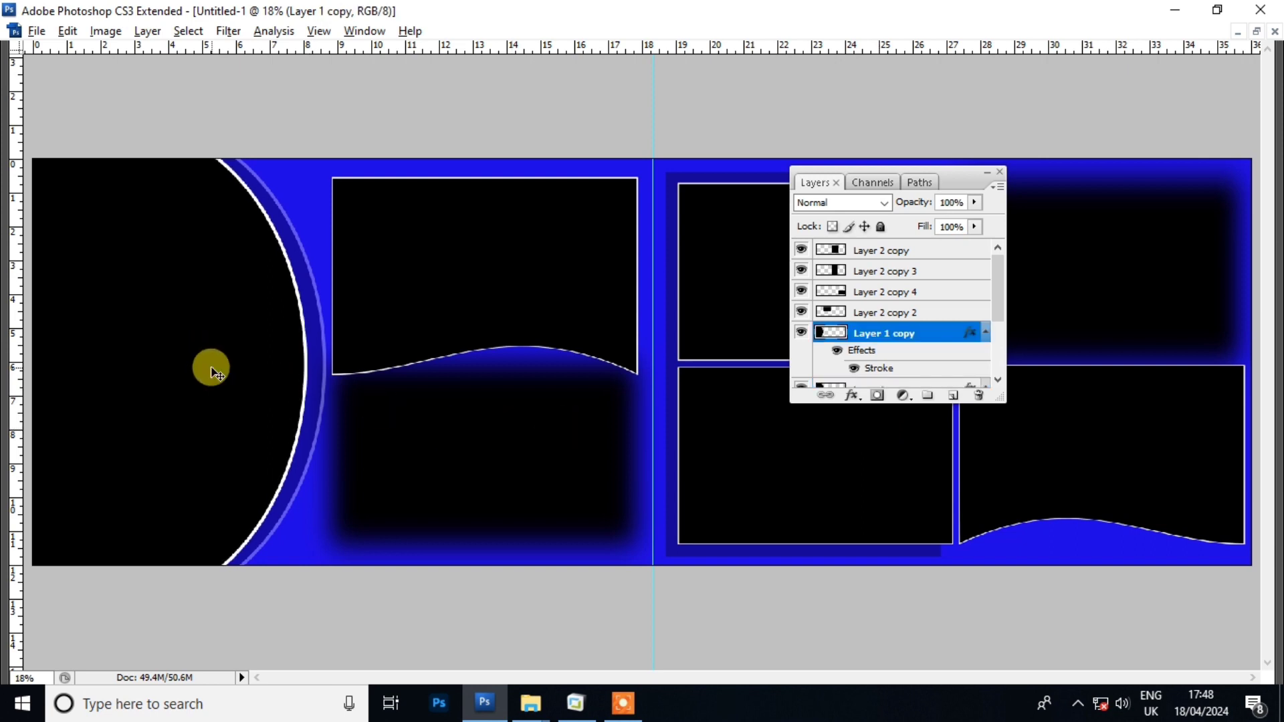
Recolour the Background layer to light purple with Hue/Saturation at Hue +8, Lightness +27.
key(Tab)
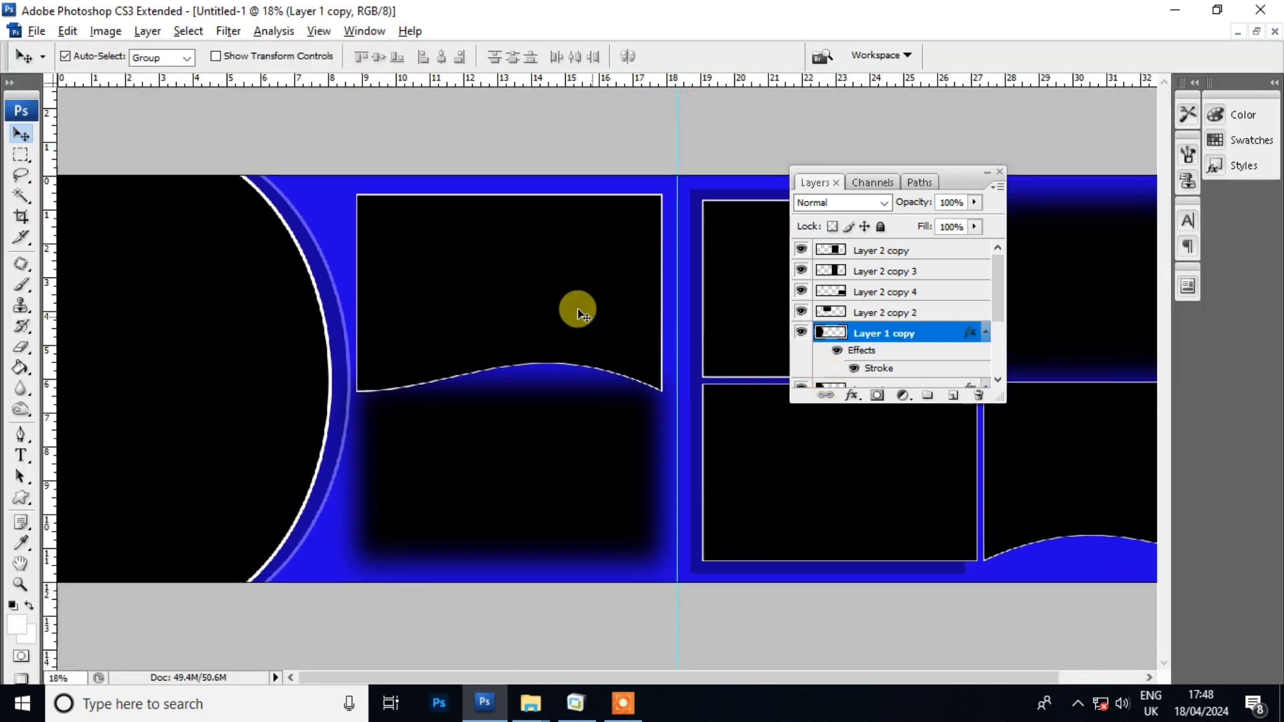
key(z)
right_click(539, 289)
click(595, 310)
key(Tab)
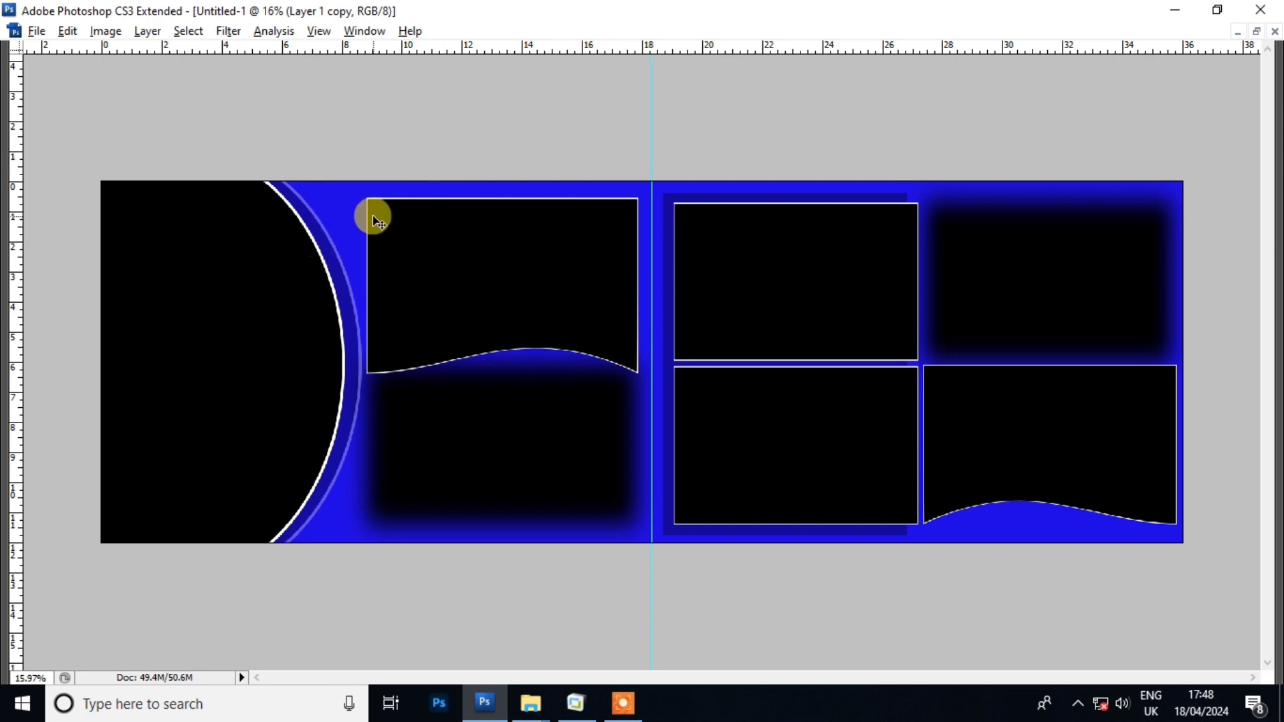
right_click(350, 204)
click(364, 213)
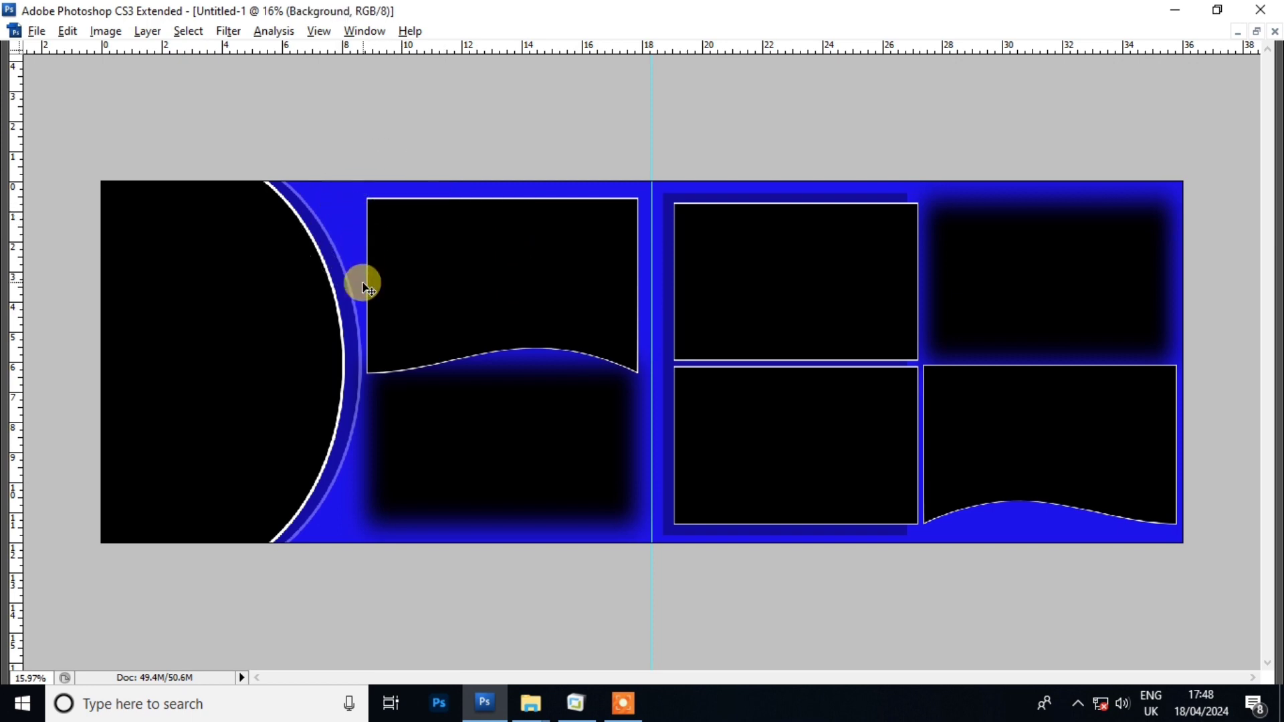
key(ctrl+u)
mouse_move(614, 344)
mouse_down()
mouse_move(627, 346)
mouse_move(597, 345)
mouse_up()
drag(632, 447, 615, 443)
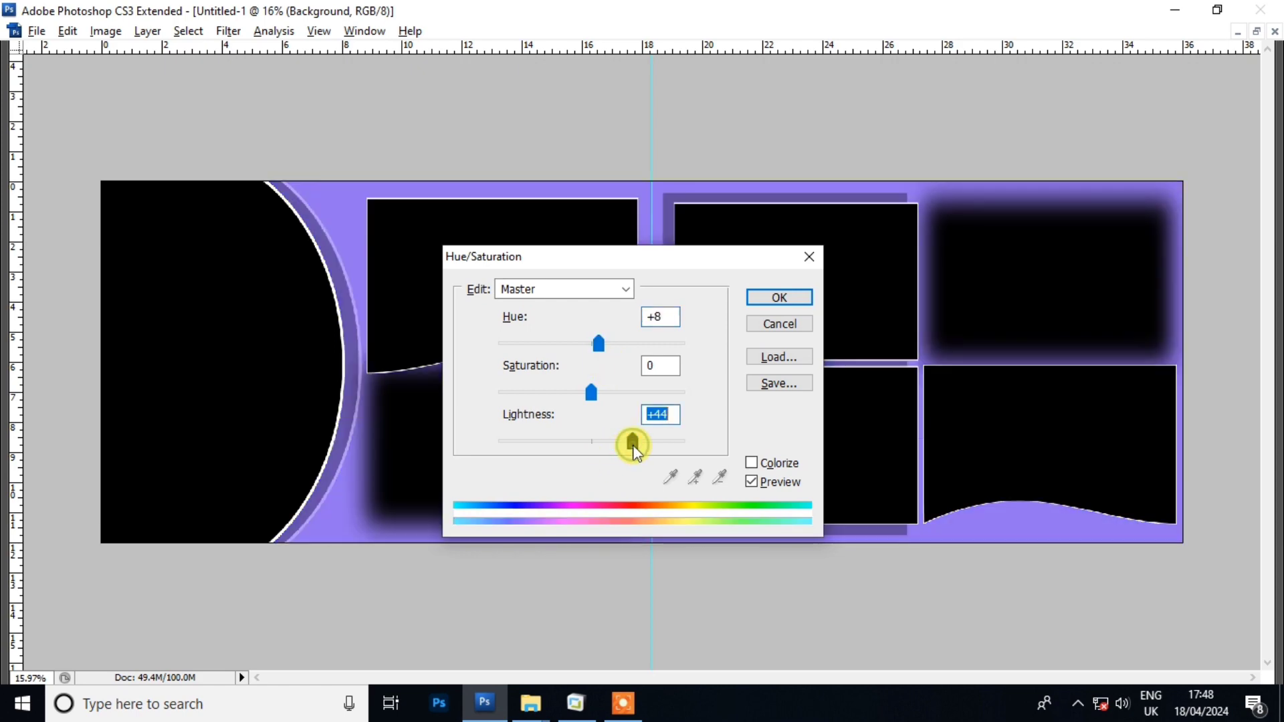
click(780, 294)
Refit the whole spread to the window and bring up the open folder windows.
key(Tab)
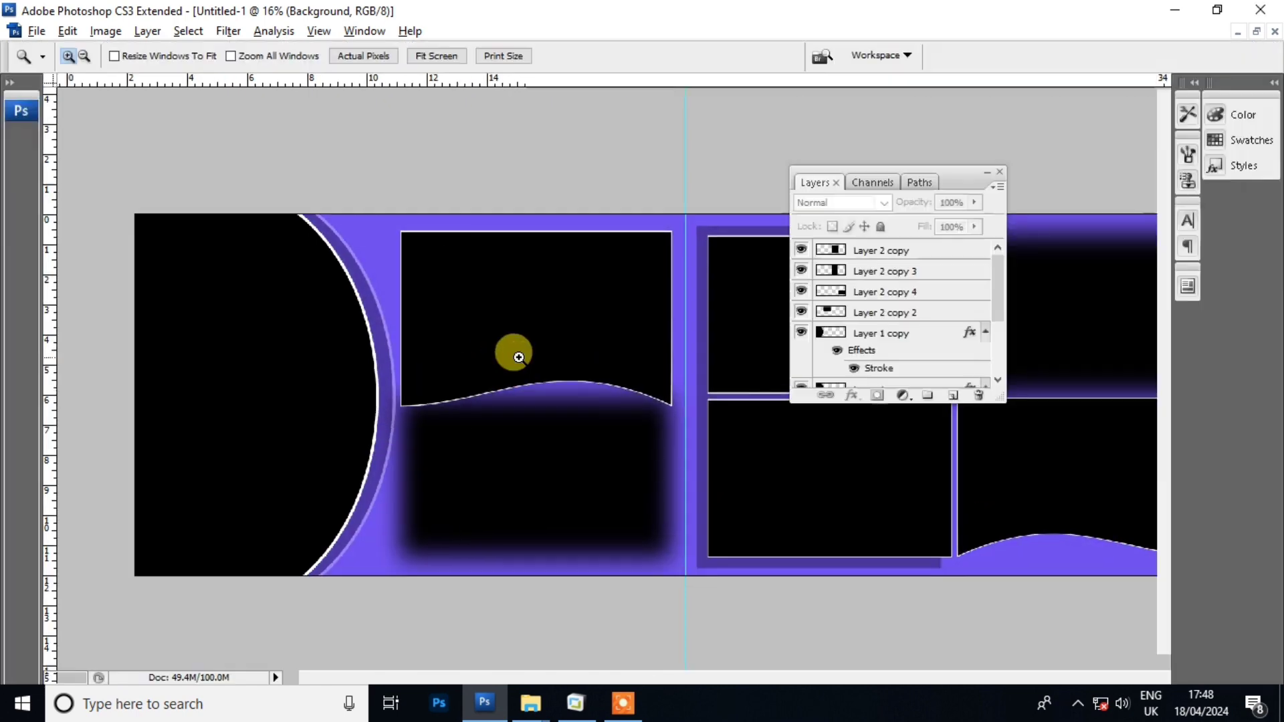
right_click(519, 291)
click(545, 307)
key(Tab)
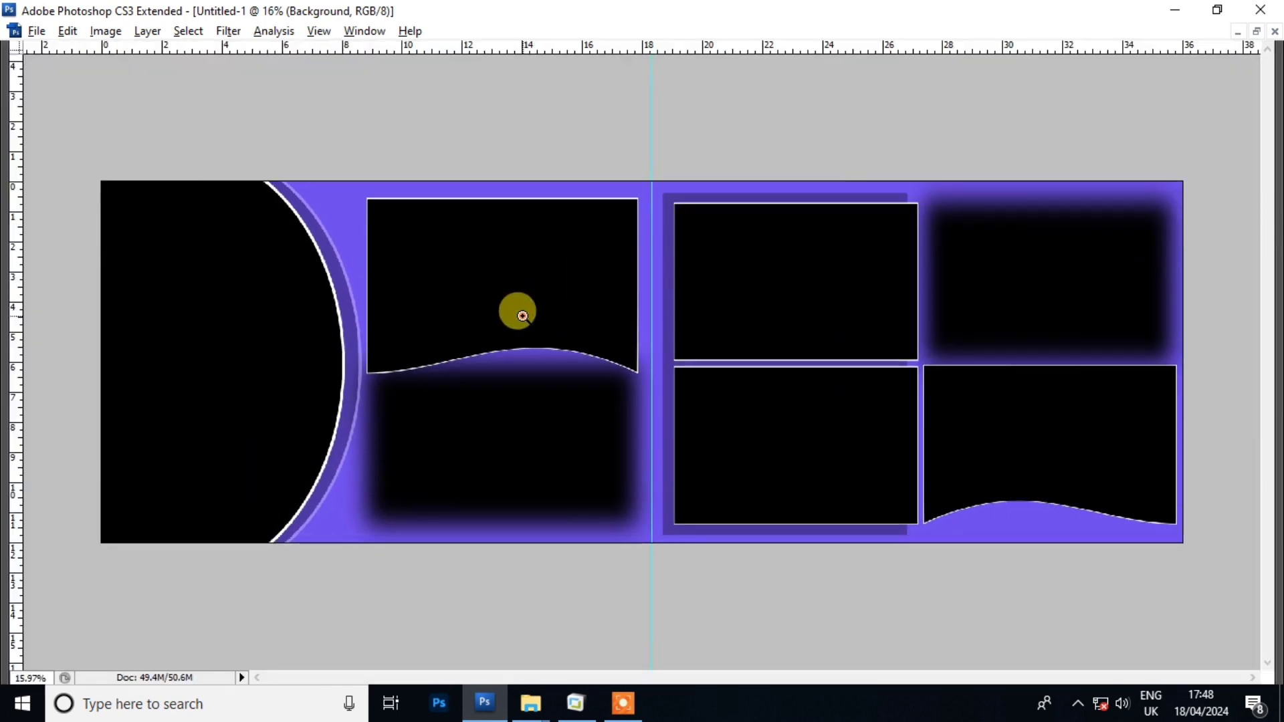
right_click(522, 315)
click(544, 322)
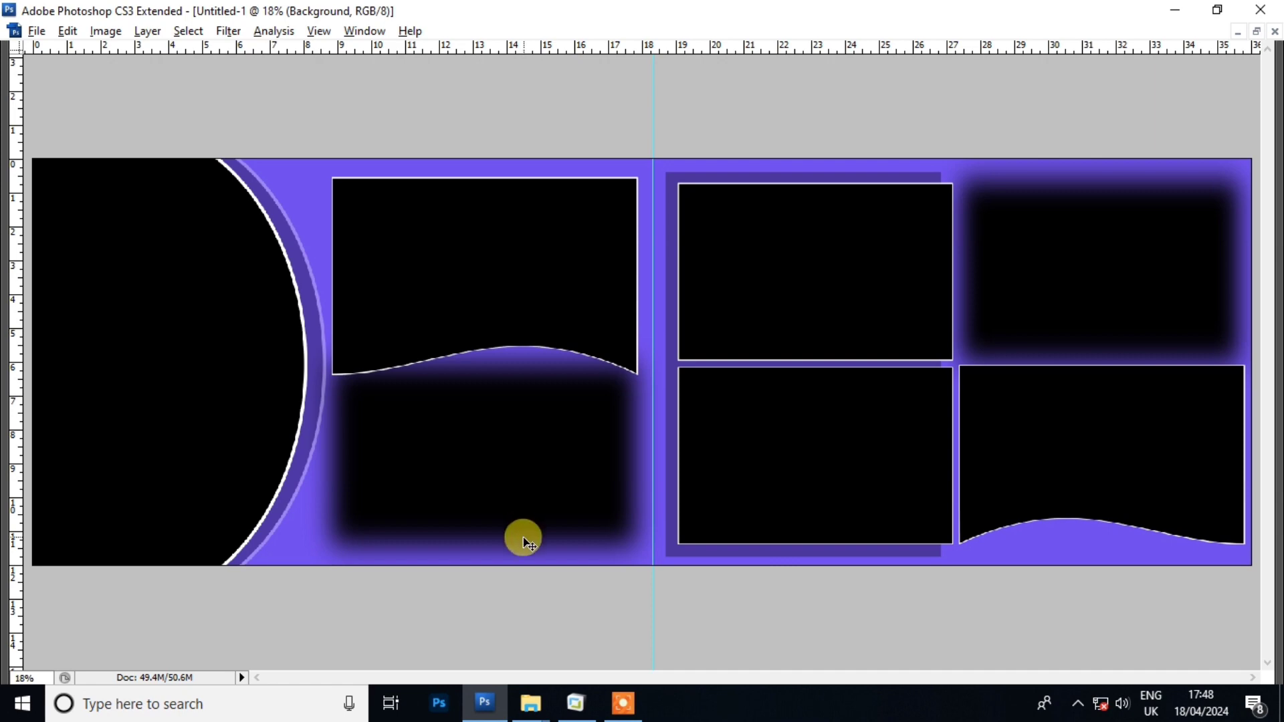
click(530, 703)
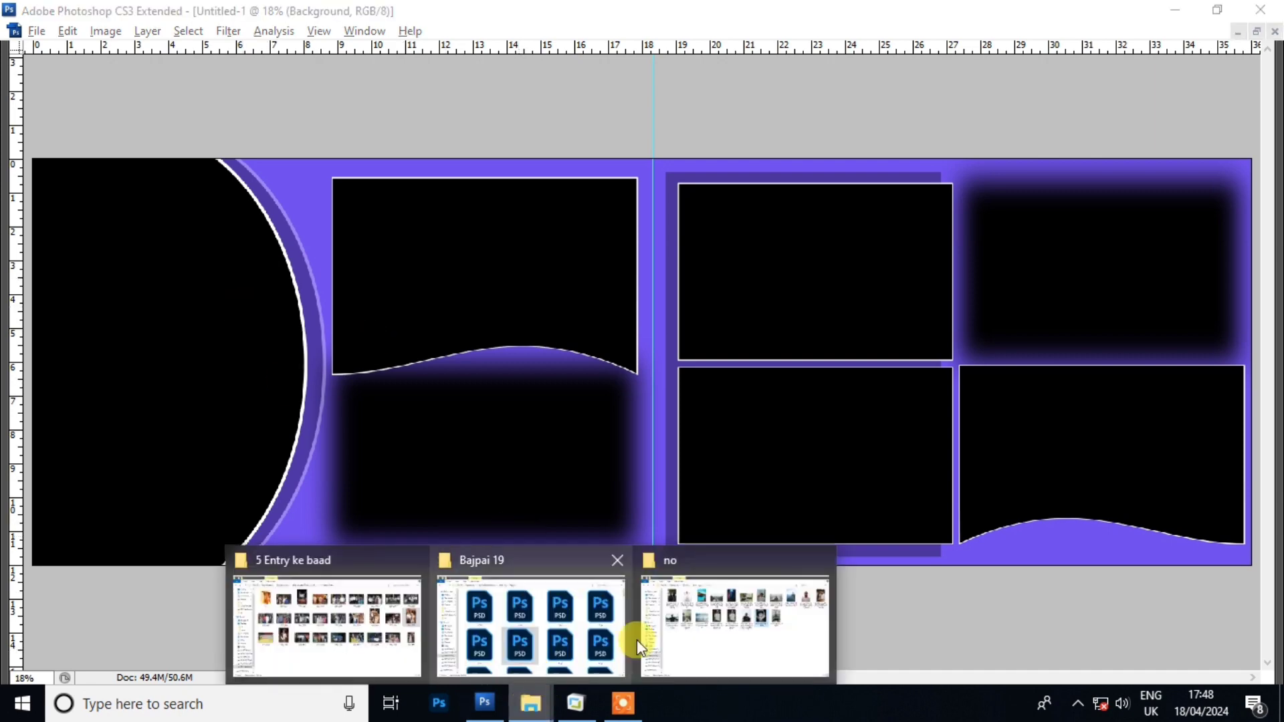
Drag the model photo from the folder into the spread and clip it to the left circle.
click(668, 621)
mouse_move(313, 134)
mouse_down()
mouse_move(587, 380)
mouse_move(683, 382)
mouse_up()
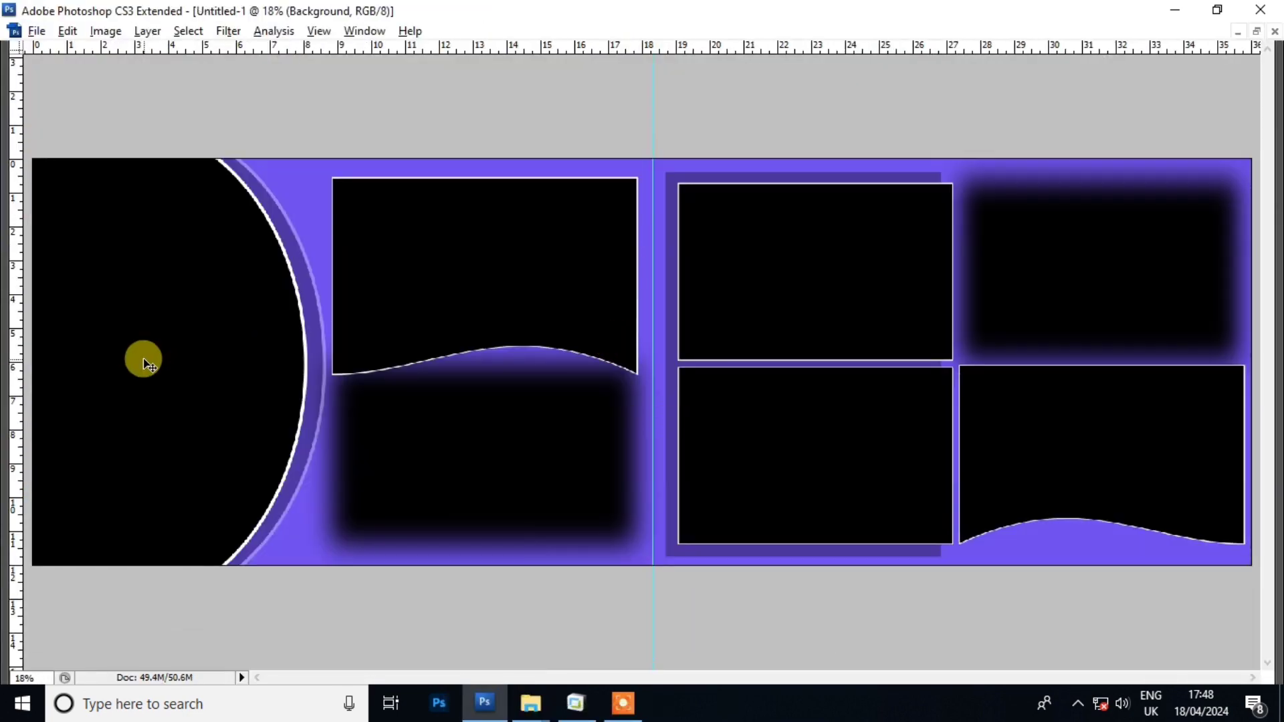
click(145, 359)
key(ctrl+shift+v)
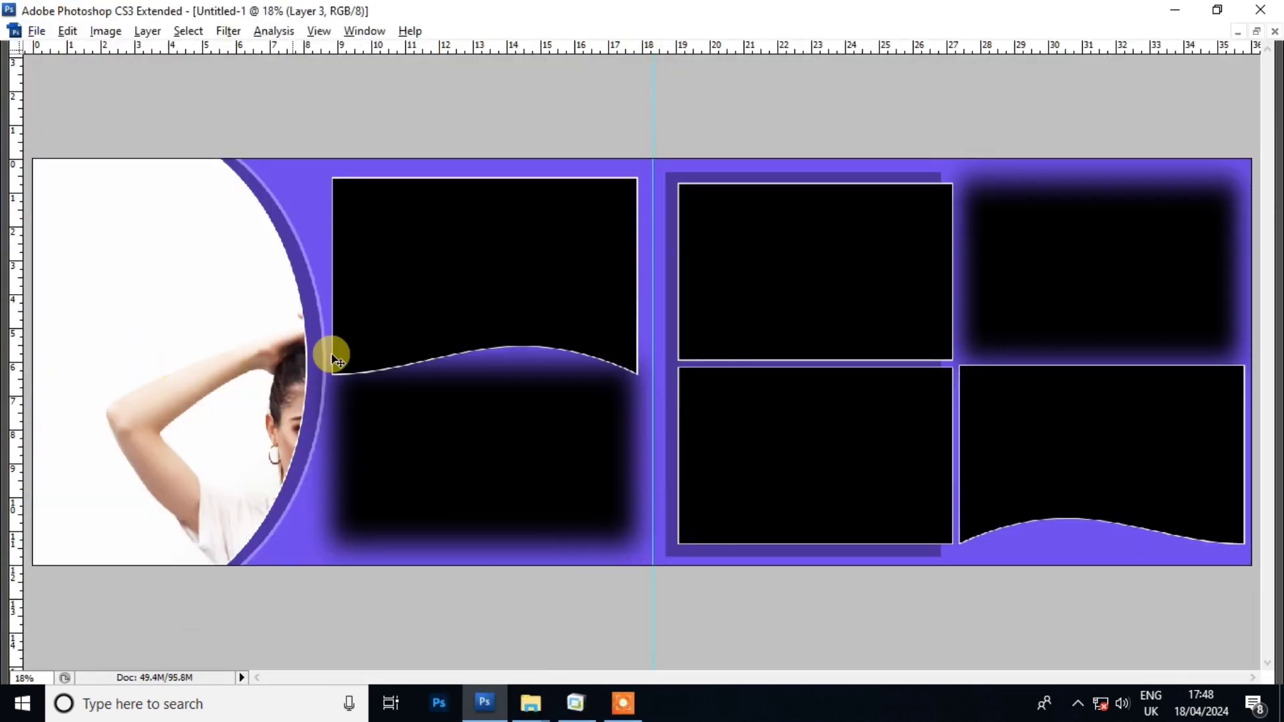
Scale the model photo down and shift it to sit inside the left arc.
key(ctrl+t)
mouse_move(586, 158)
mouse_down()
mouse_move(435, 384)
mouse_move(264, 224)
mouse_move(276, 166)
mouse_move(305, 122)
mouse_up()
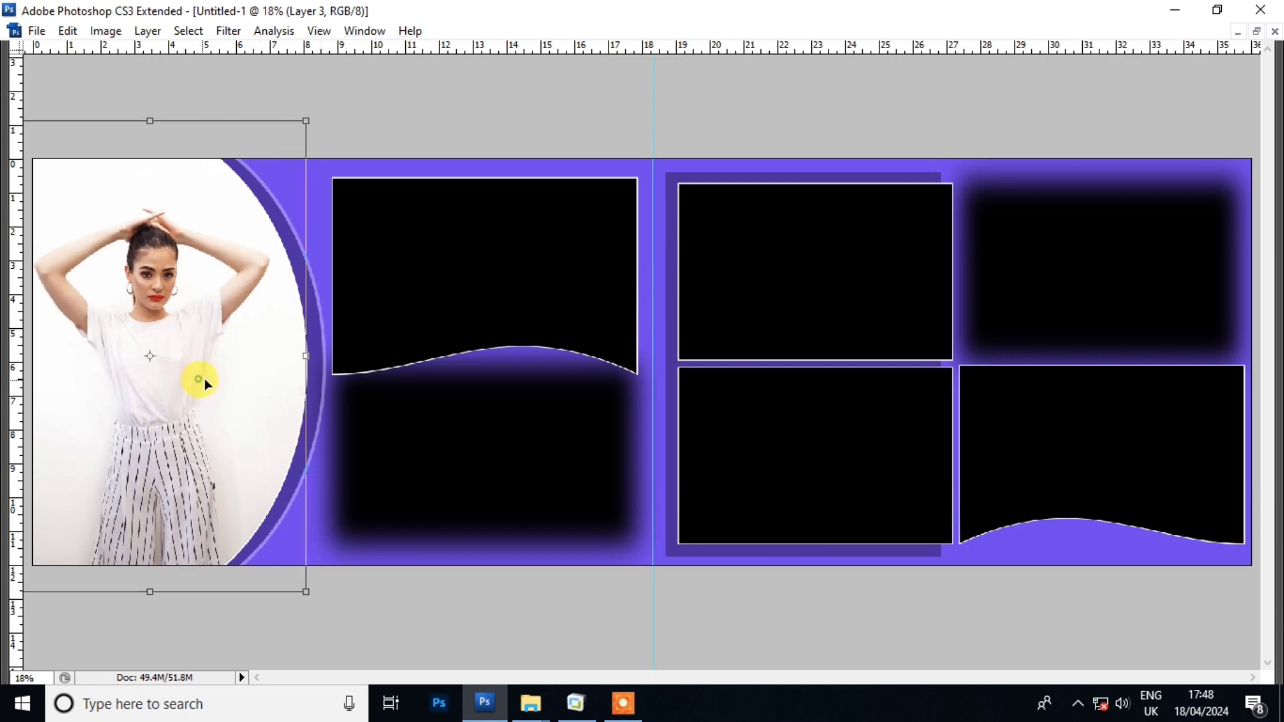
drag(205, 379, 211, 380)
key(Return)
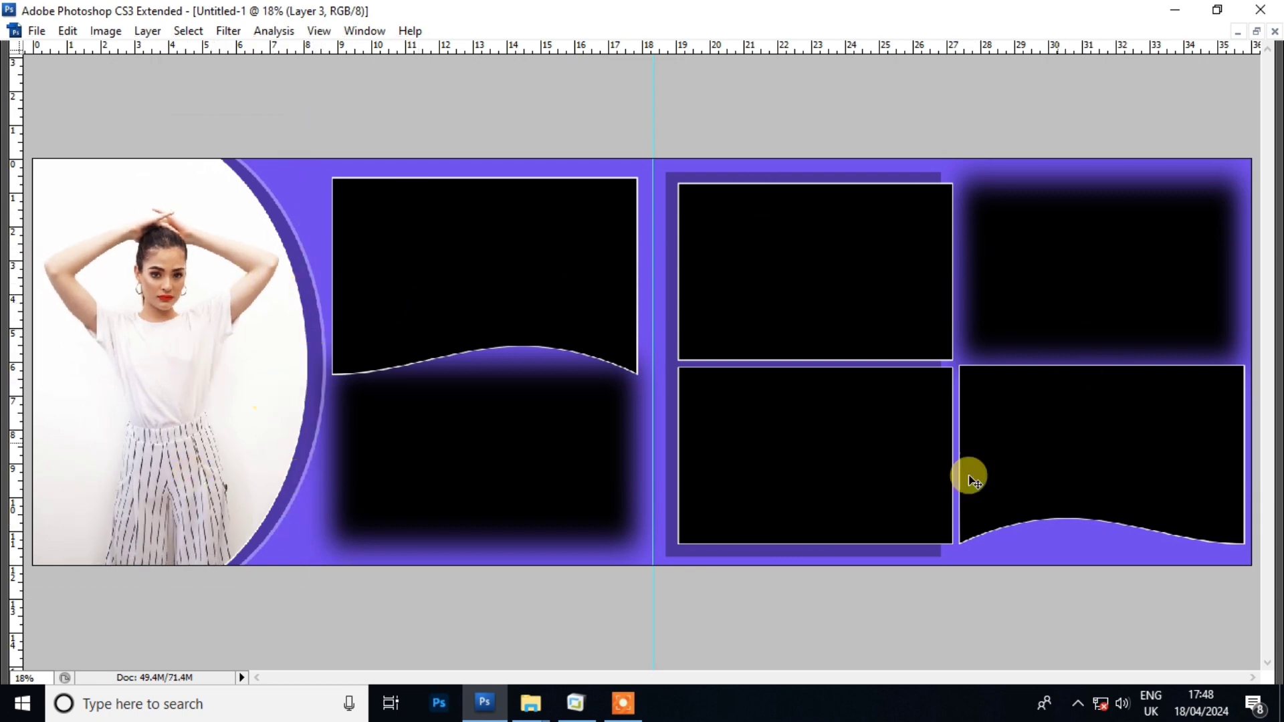
click(459, 239)
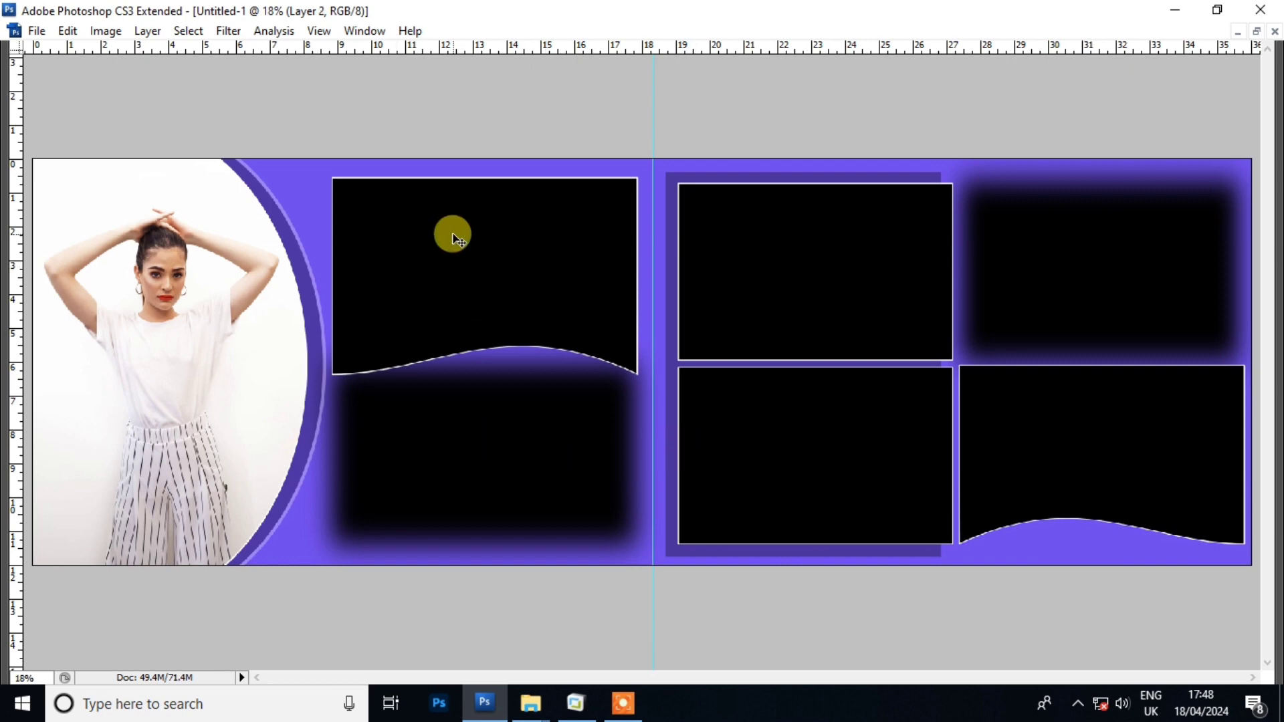